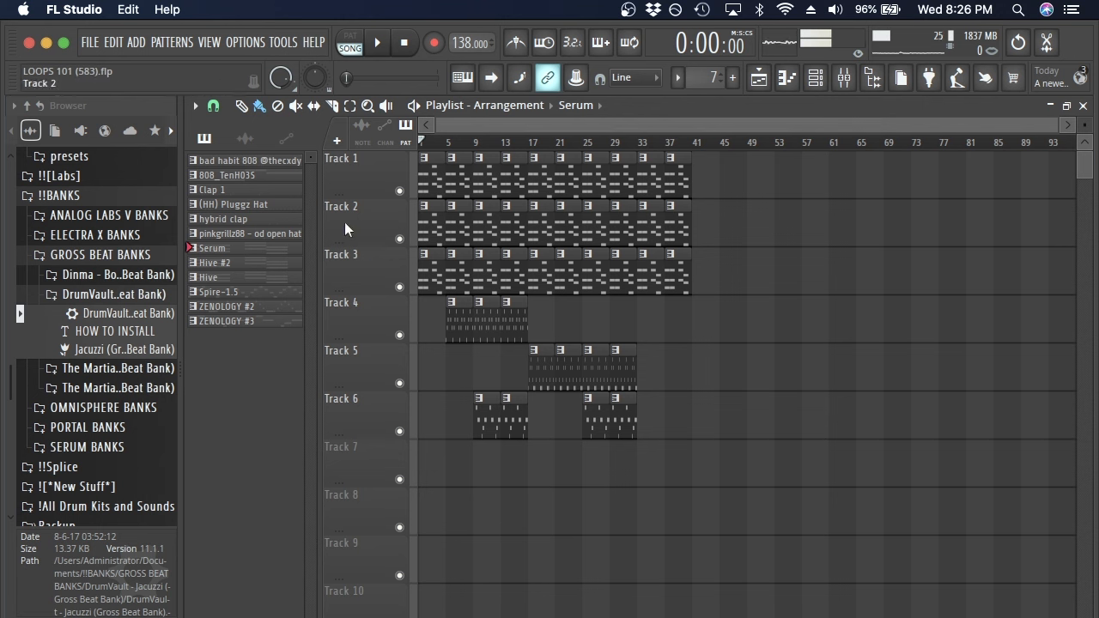
- Delete all existing pattern clips from Tracks 1 to 6 in the playlist
scroll(325, 515, up, 3)
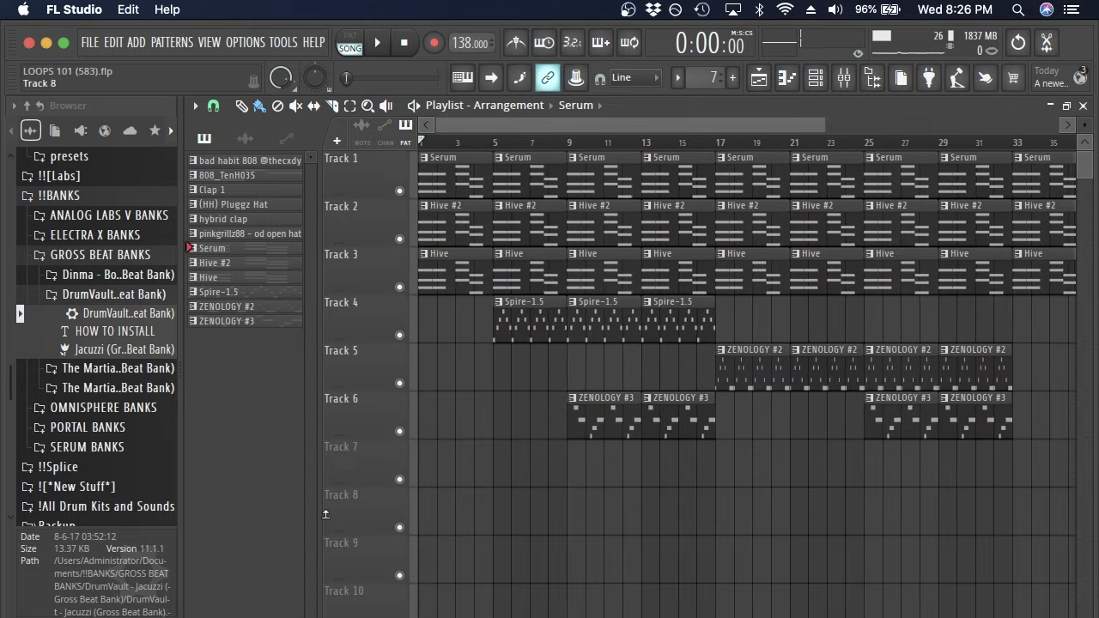
scroll(349, 417, down, 2)
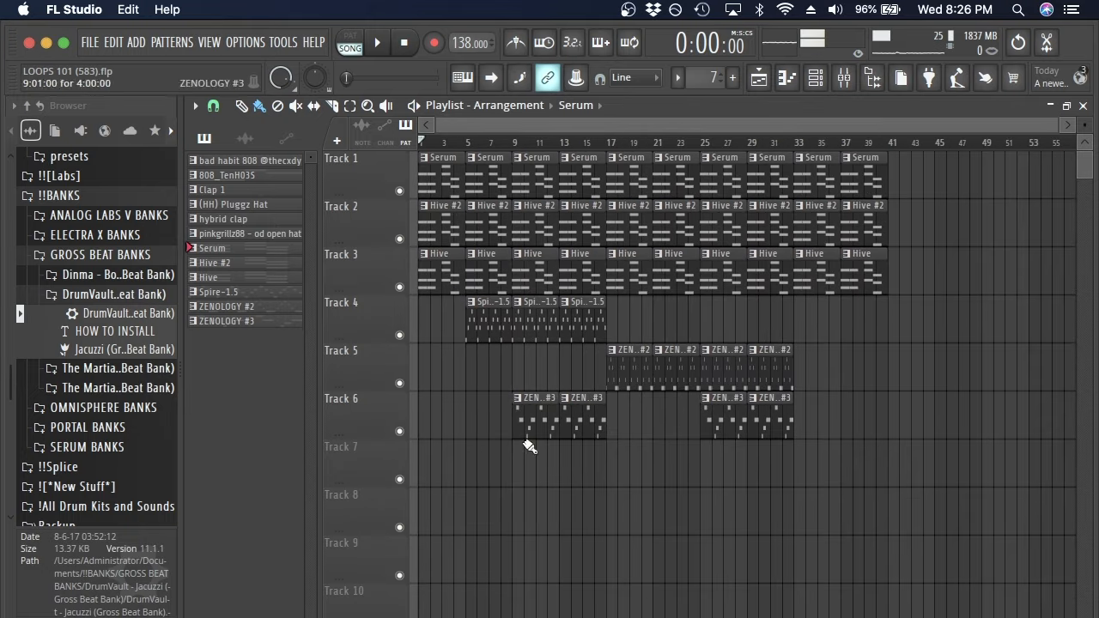
right_click(869, 369)
mouse_move(917, 348)
mouse_down()
mouse_move(377, 247)
mouse_move(702, 197)
mouse_move(891, 274)
mouse_move(761, 330)
mouse_move(836, 334)
mouse_move(771, 419)
mouse_up()
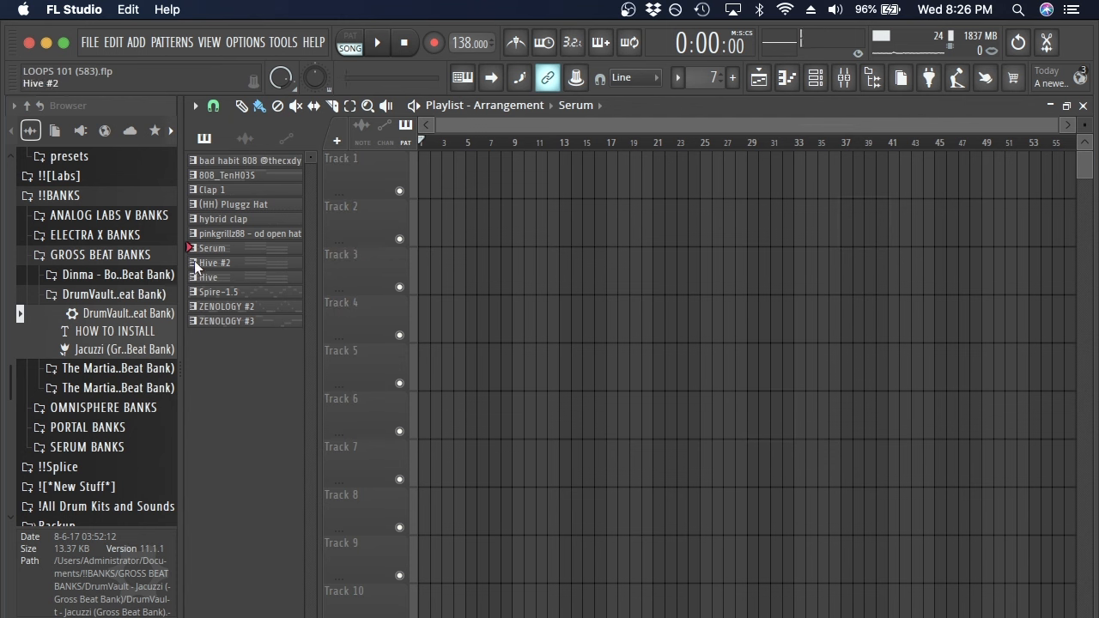
- Place the six patterns from Serum through ZENOLOGY #3 at bar 1, stacked on Tracks 1 to 6
click(240, 248)
shift+click(239, 321)
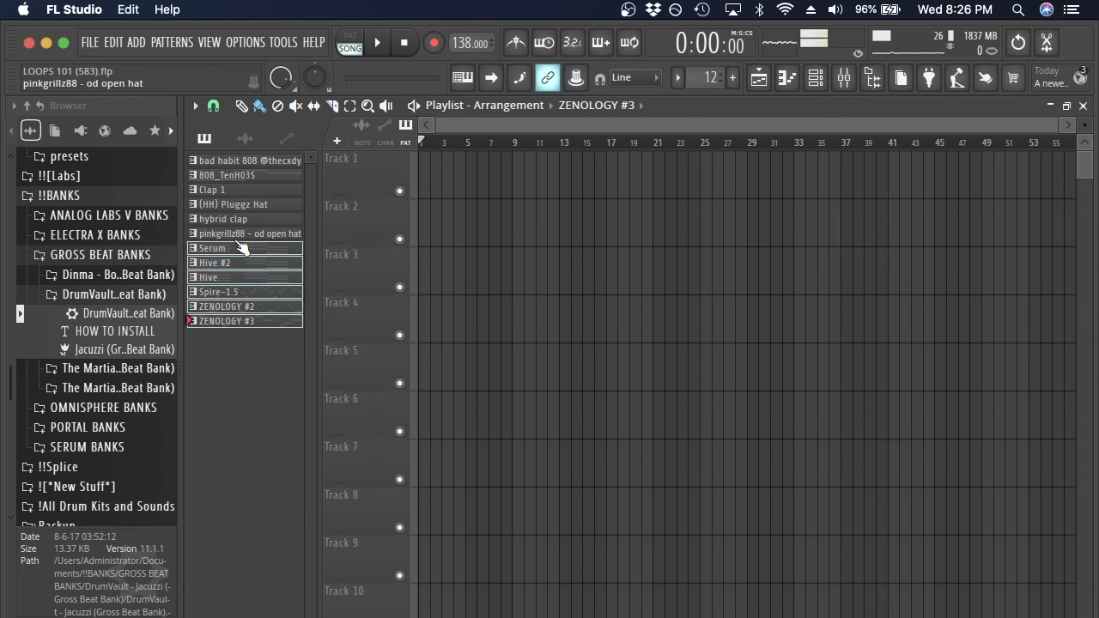
drag(243, 256, 426, 176)
- Duplicate the six stacked clips nine times in a row so every track is filled through bar 40
drag(581, 429, 421, 163)
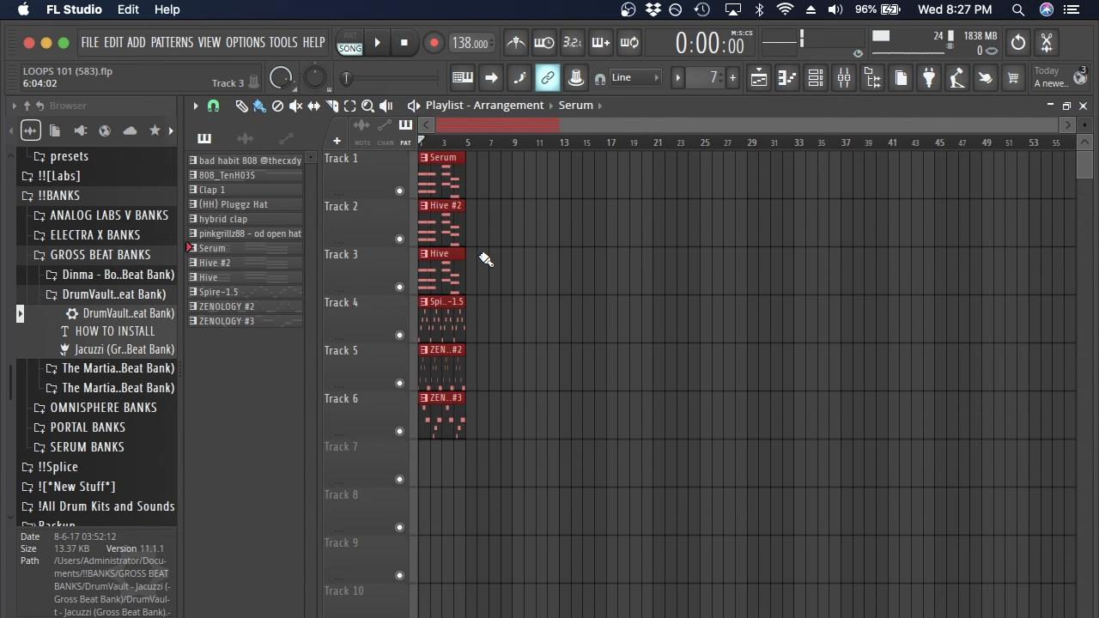
key(super+b)
key(super+b)
key(super+b)
key(super+b)
key(super+b)
key(super+b)
key(super+b)
key(super+b)
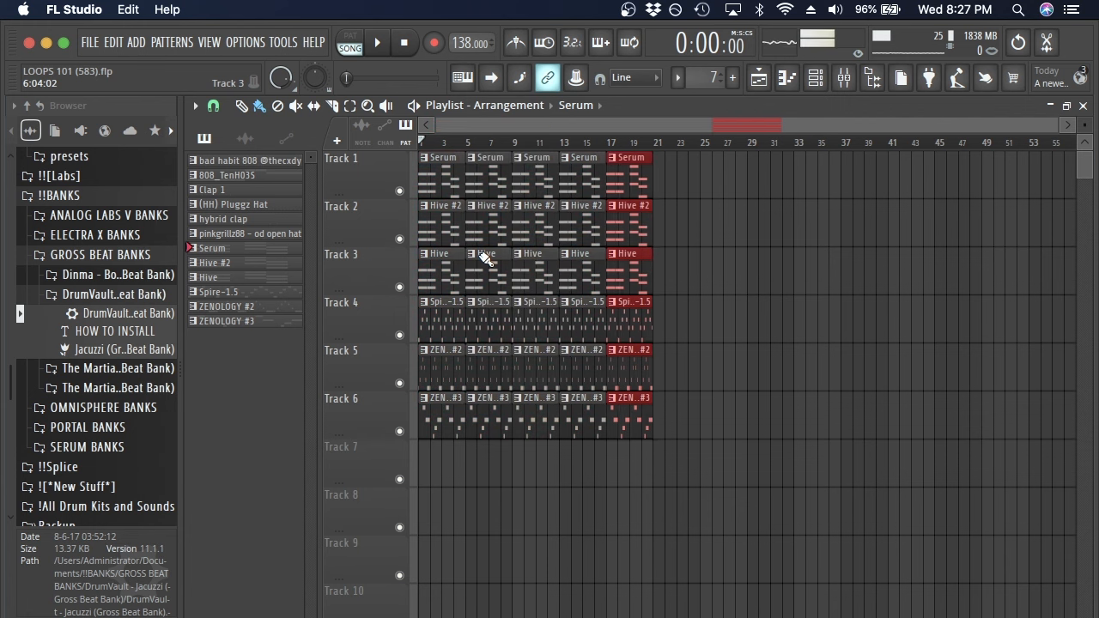
key(super+b)
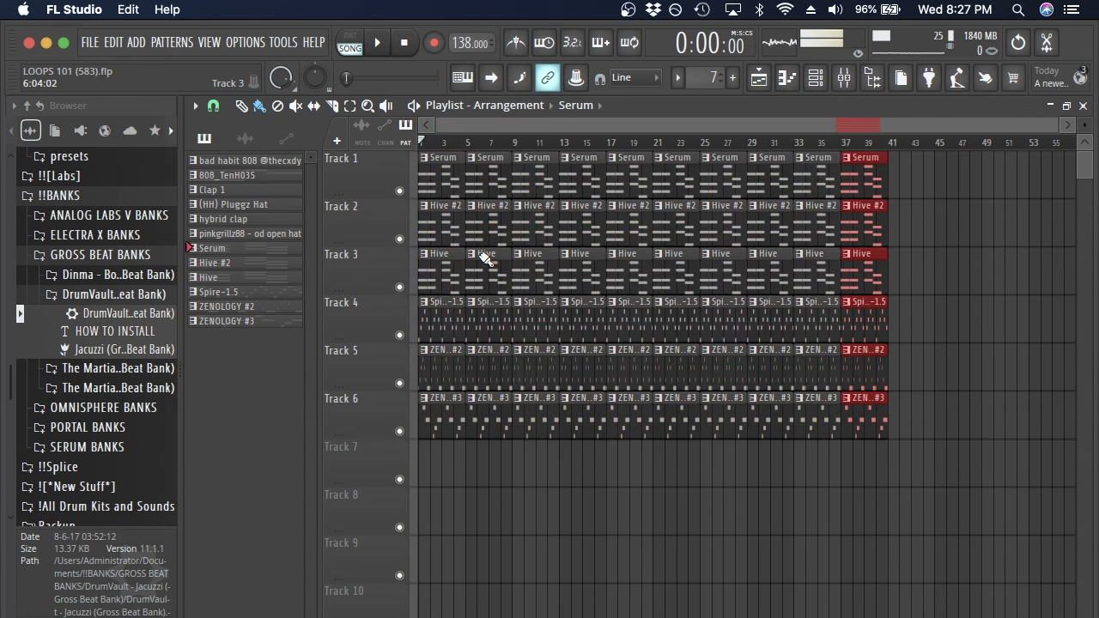
- Solo Track 1 and unmute Tracks 2 and 3 one at a time, playing the arrangement after each change
right_click(401, 191)
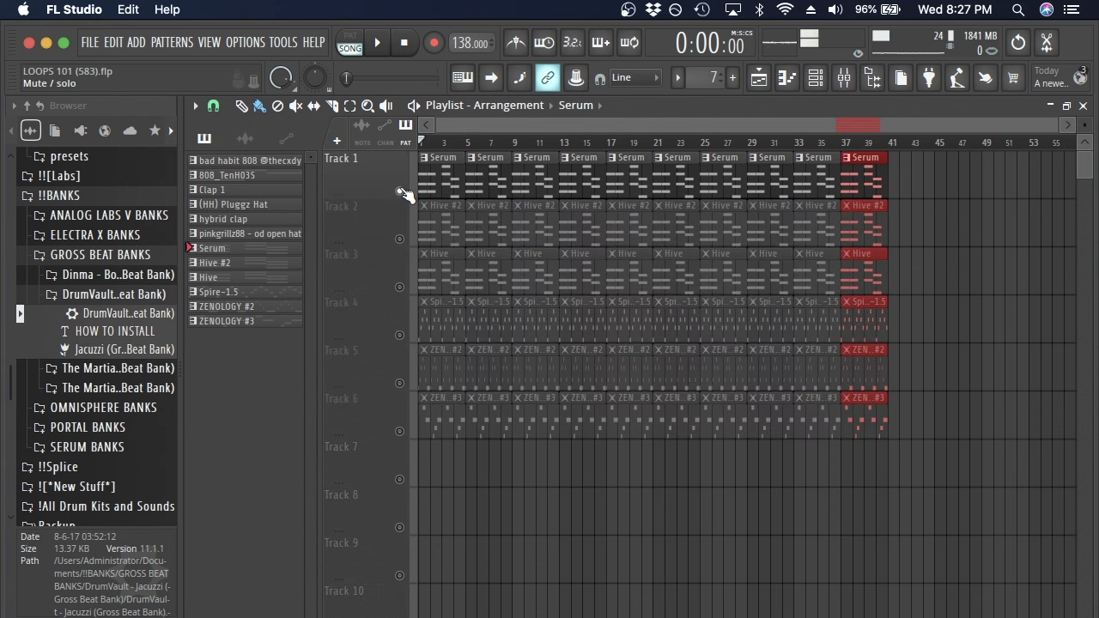
key(space)
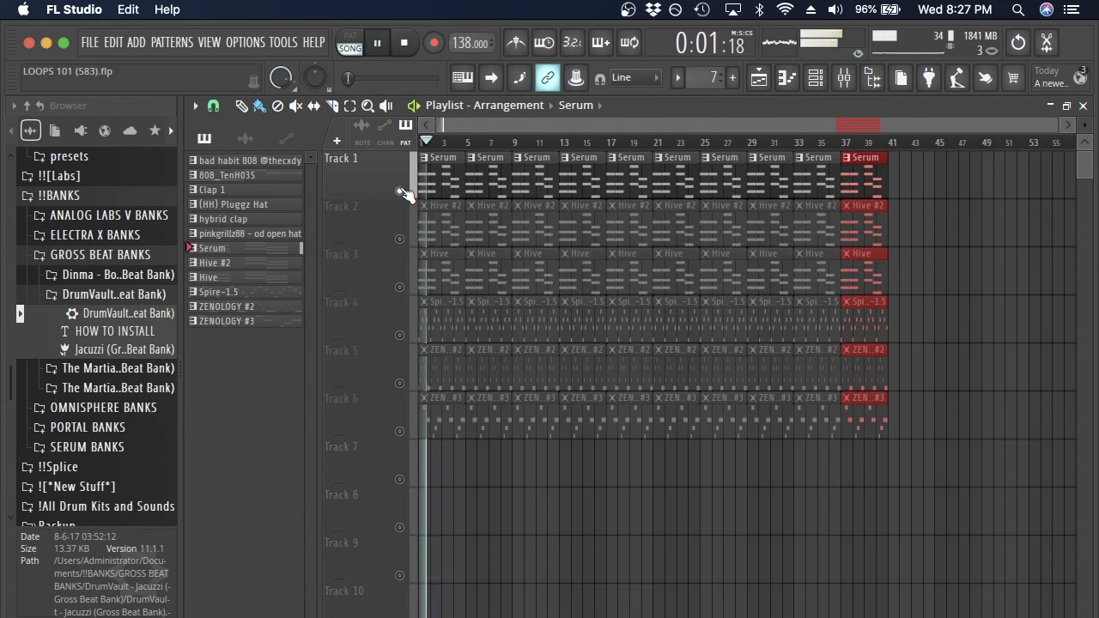
key(space)
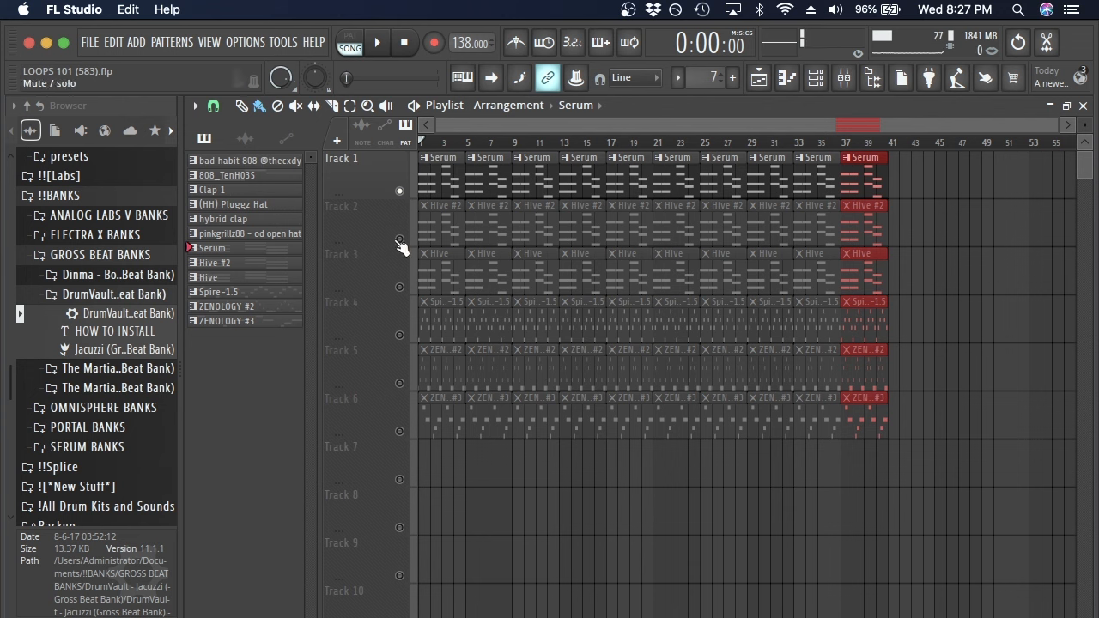
click(399, 239)
key(space)
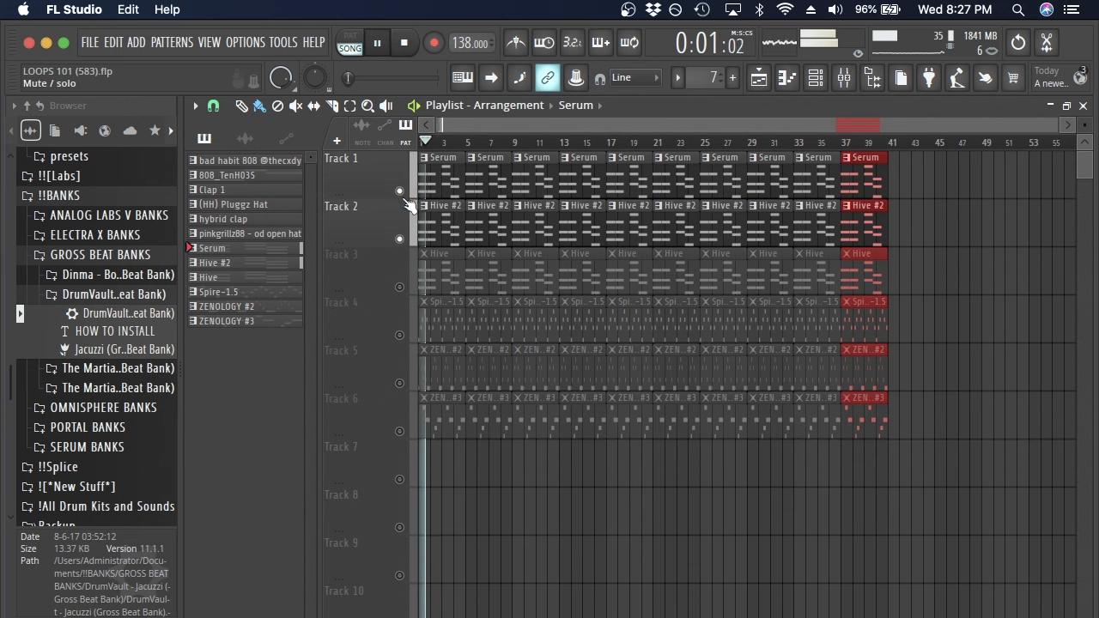
key(space)
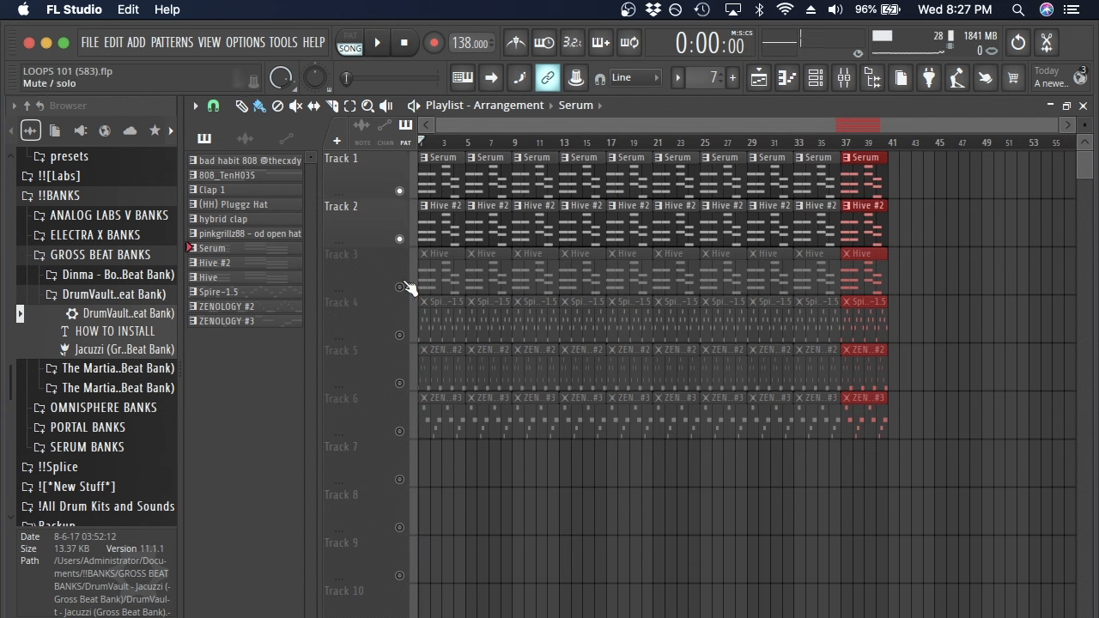
click(400, 287)
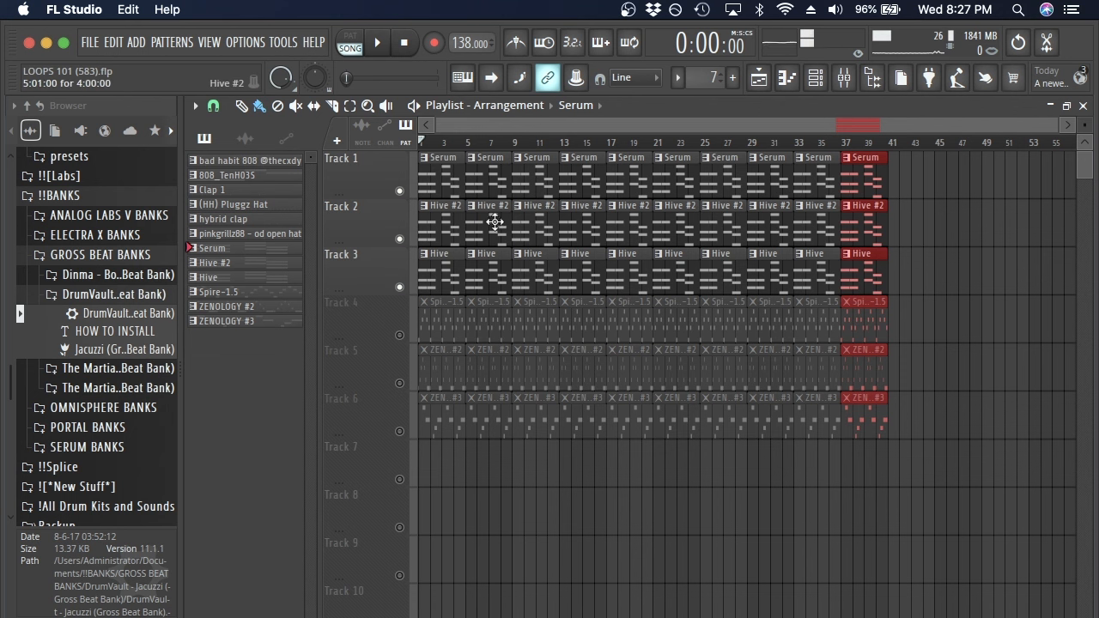
key(space)
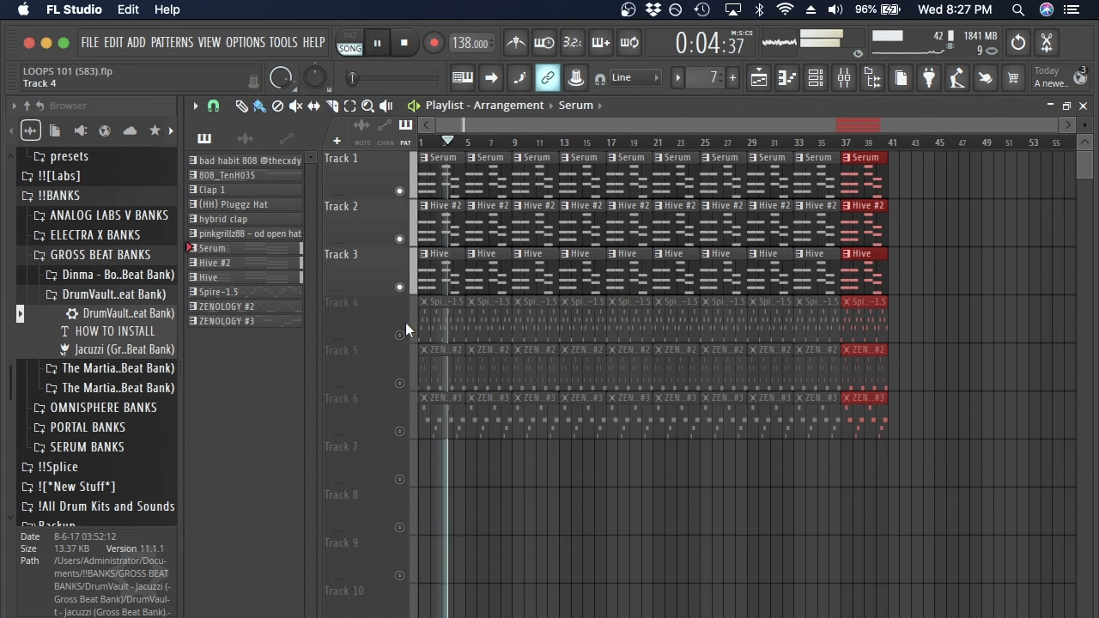
key(space)
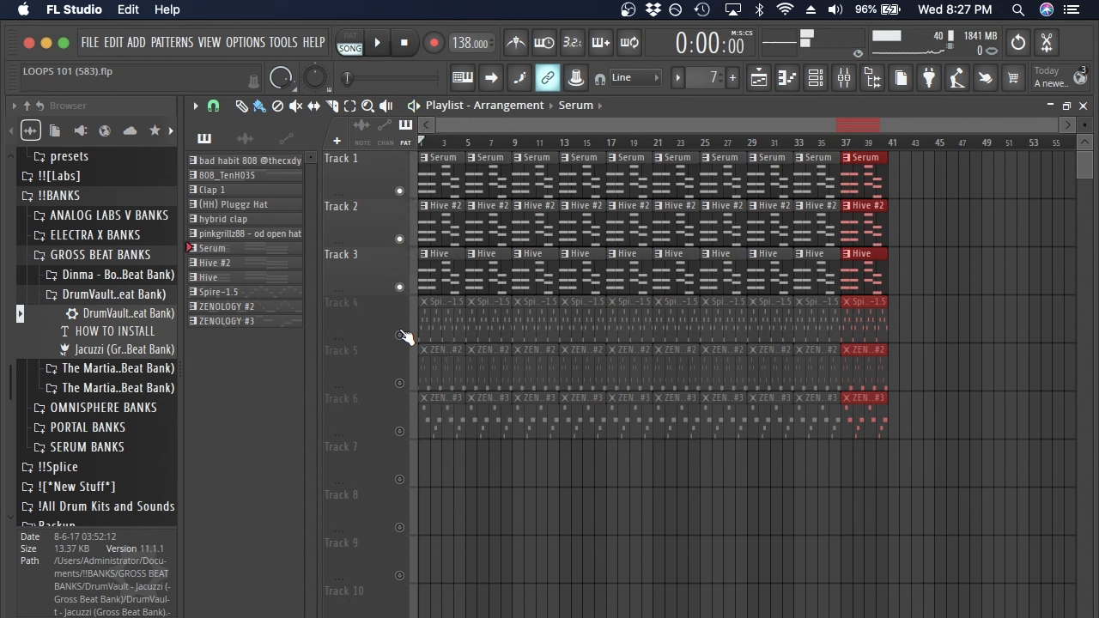
- Unmute Track 4, play it briefly, and delete its Spire-1.5 clips in bars 1 to 8
click(400, 335)
key(space)
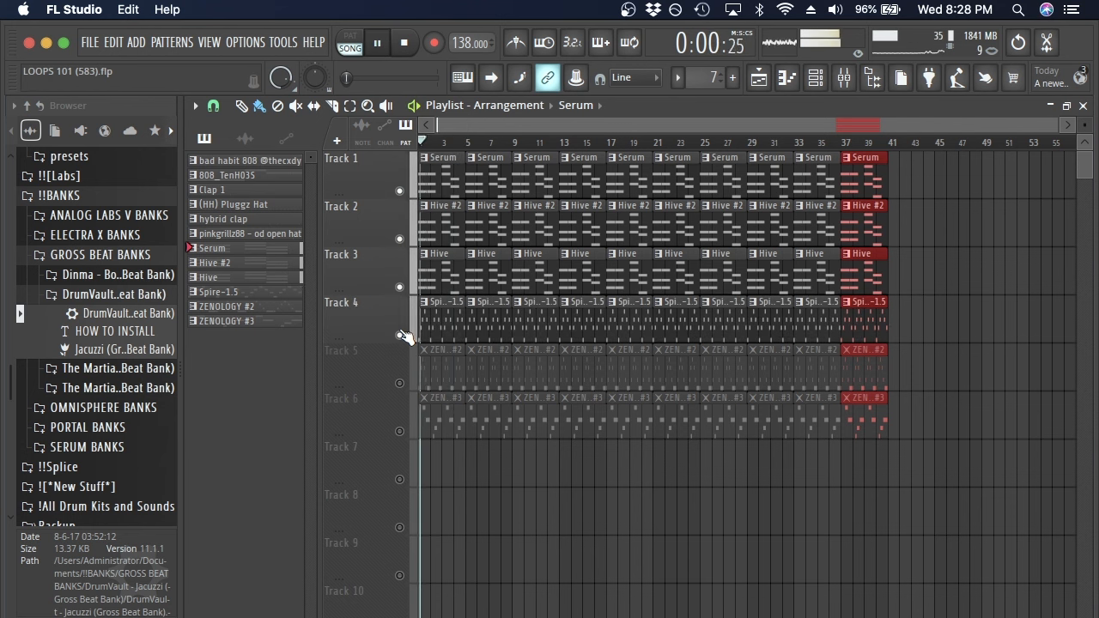
key(space)
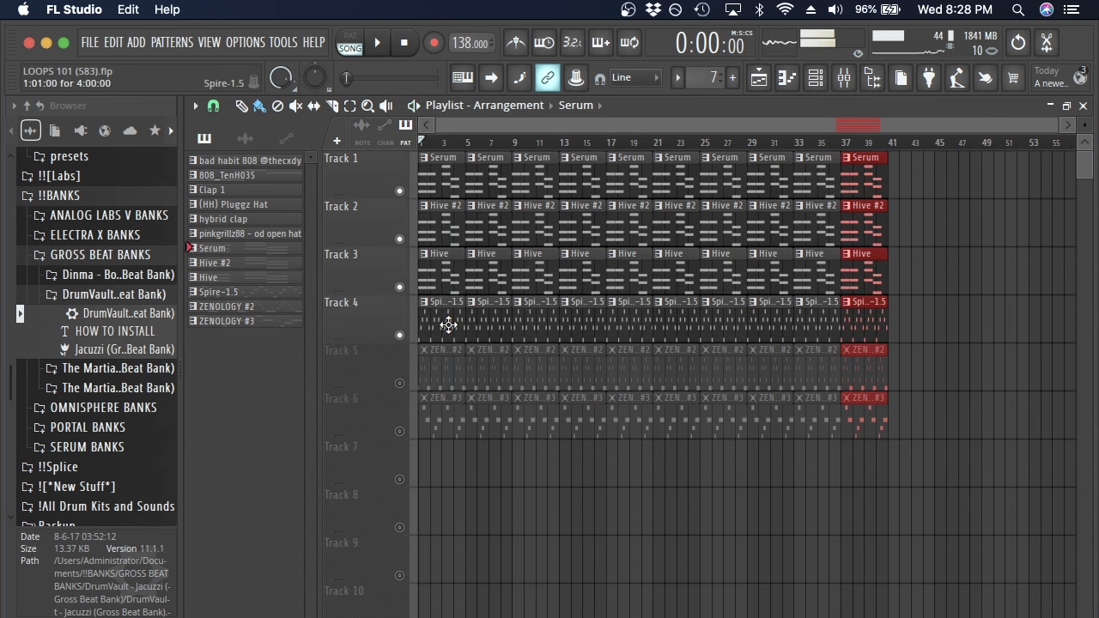
right_click(448, 324)
right_click(472, 327)
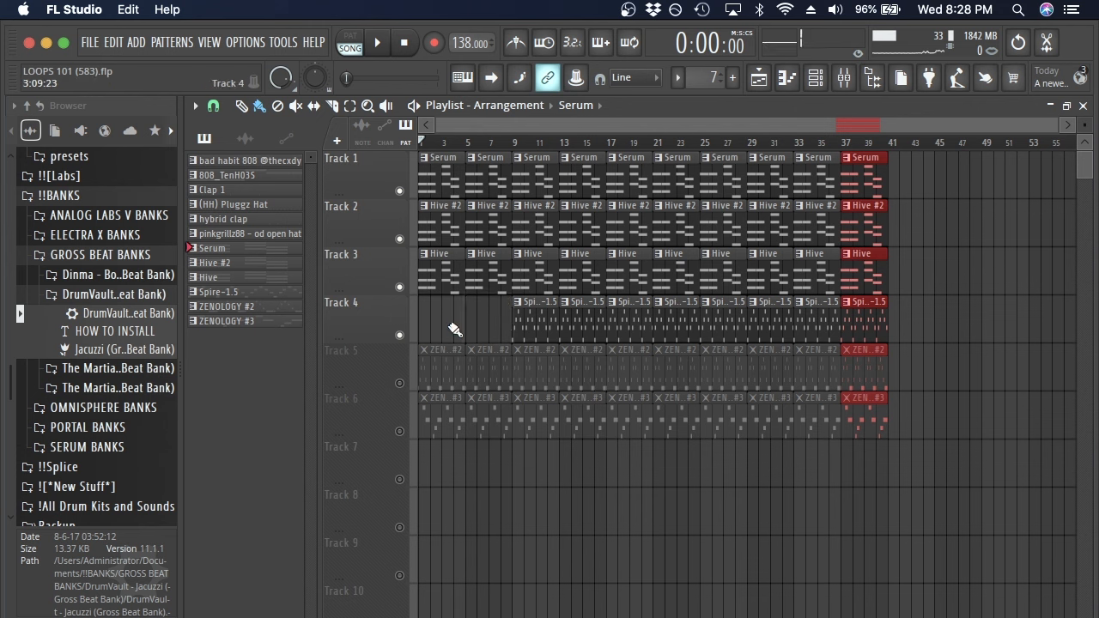
- Unmute Track 5 during playback and delete its ZENOLOGY #2 clips in bars 1 to 8
key(space)
click(399, 383)
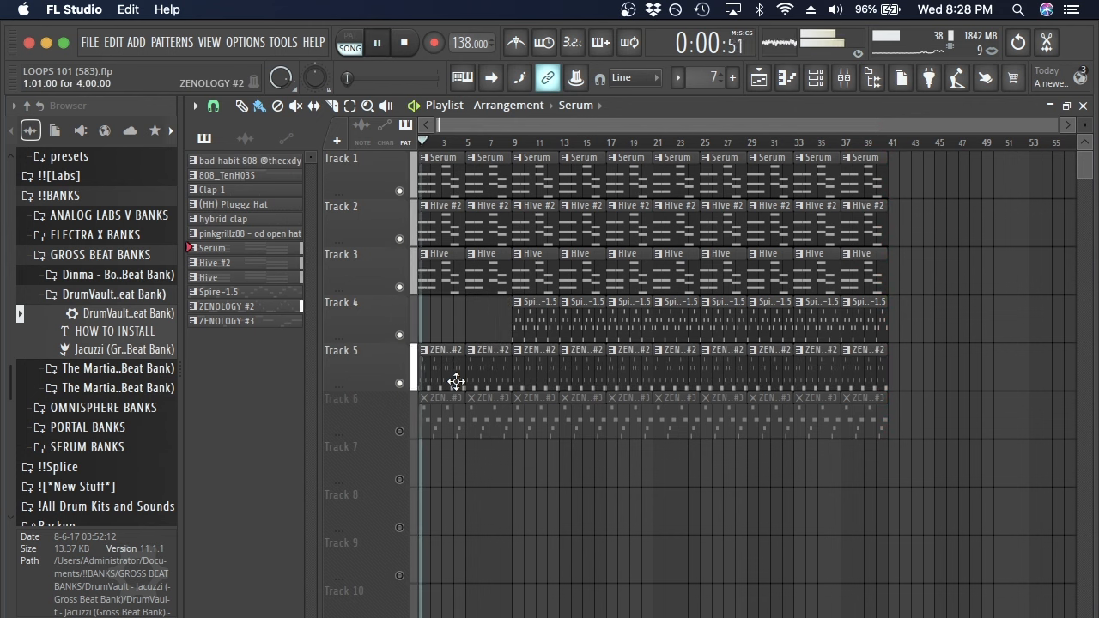
right_click(486, 380)
right_click(447, 381)
key(space)
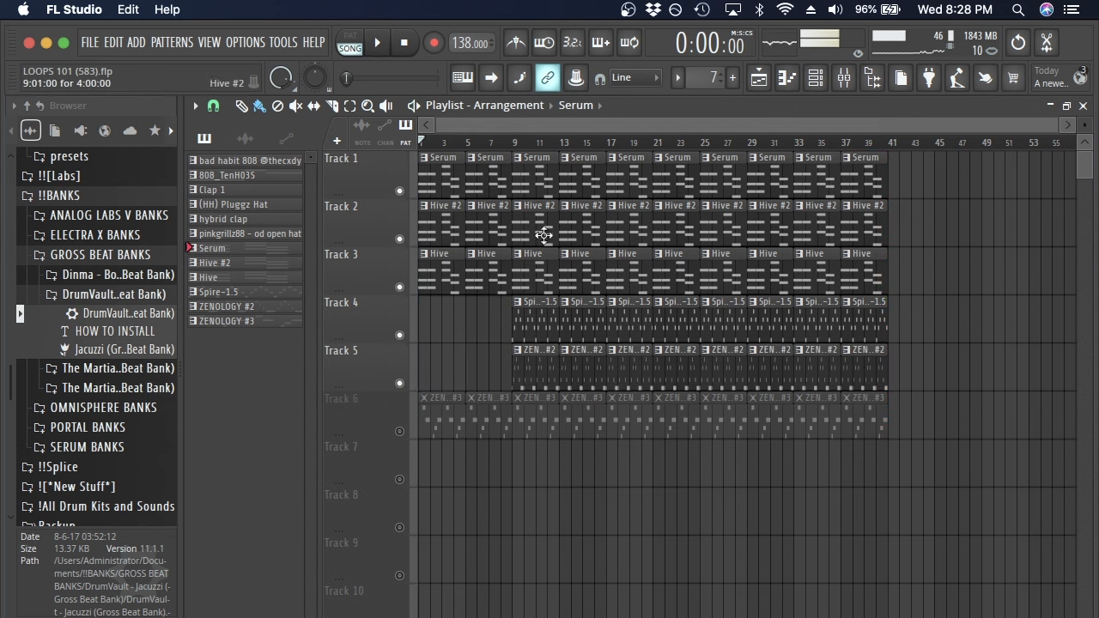
- Unmute Track 6, play it, and delete its ZENOLOGY #3 clips in bars 1 to 8
click(399, 431)
key(space)
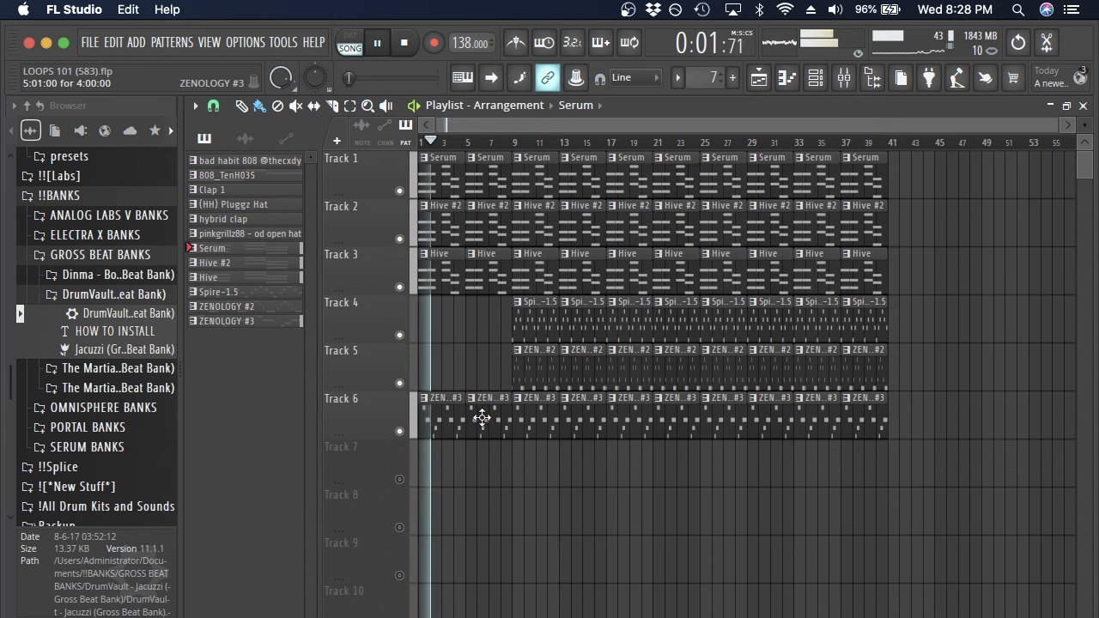
right_click(481, 417)
right_click(442, 417)
key(space)
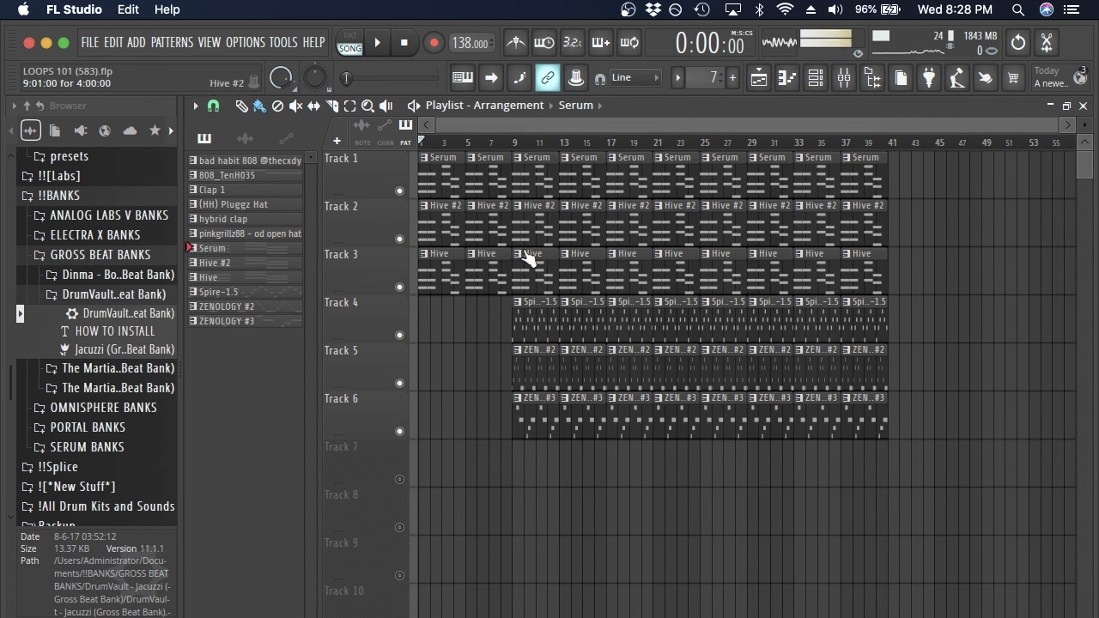
- Copy the bar 9 Spire-1.5 clip to bar 5 on Track 4 and listen to the entry from about bar 4
ctrl+click(539, 342)
drag(539, 342, 485, 318)
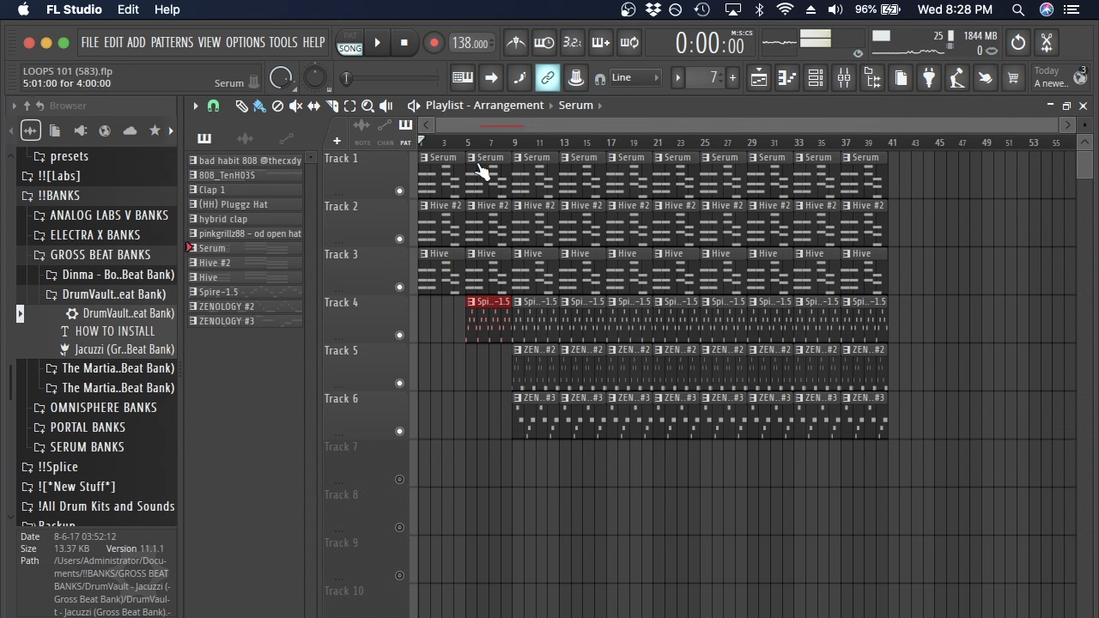
key(space)
click(459, 143)
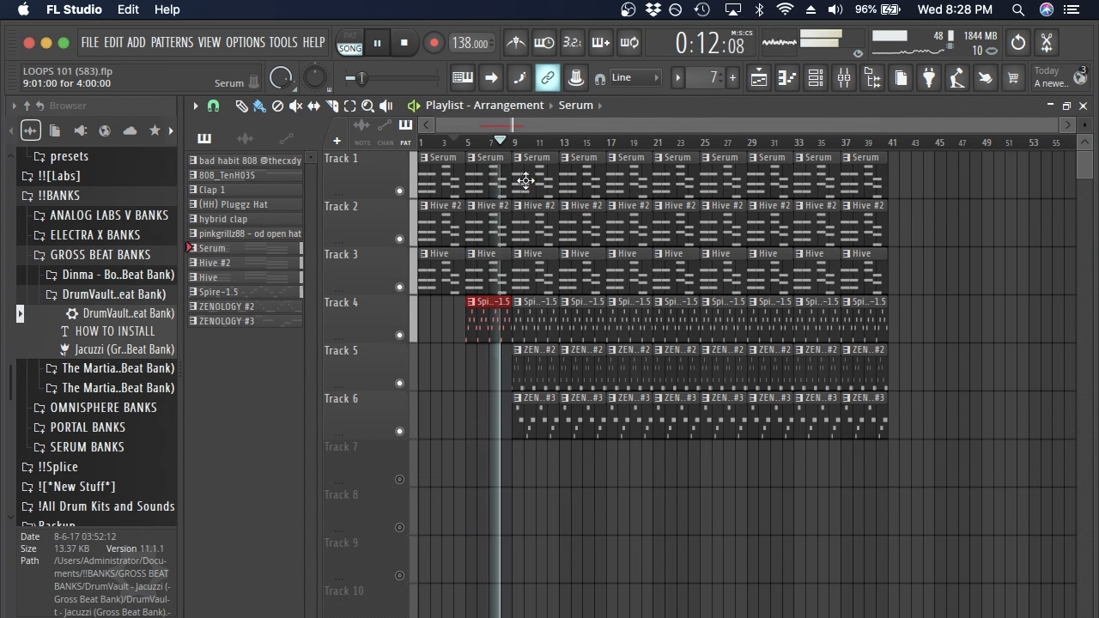
key(space)
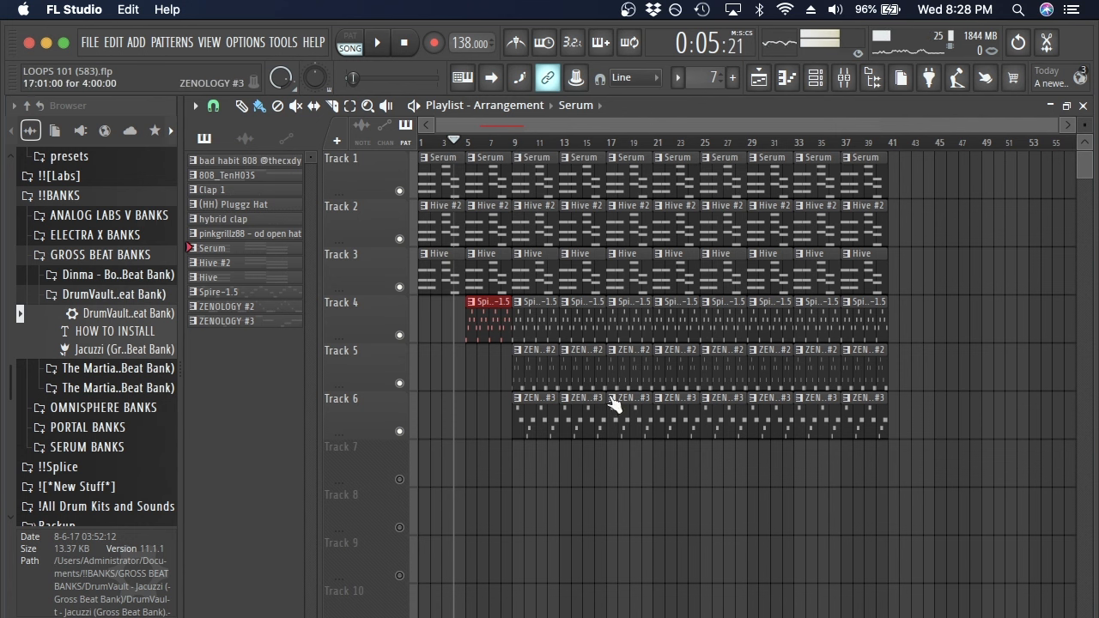
- Play from about bar 8 and delete the ZENOLOGY #2 and ZENOLOGY #3 clips in bars 9 to 16 on Tracks 5 and 6
click(501, 142)
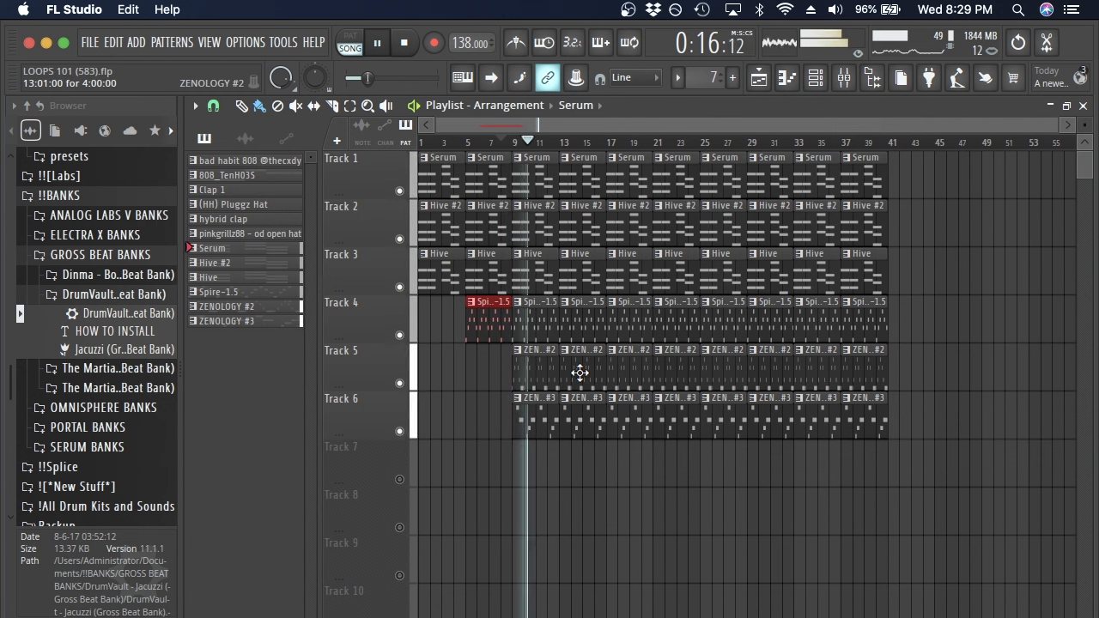
right_click(583, 373)
right_click(544, 371)
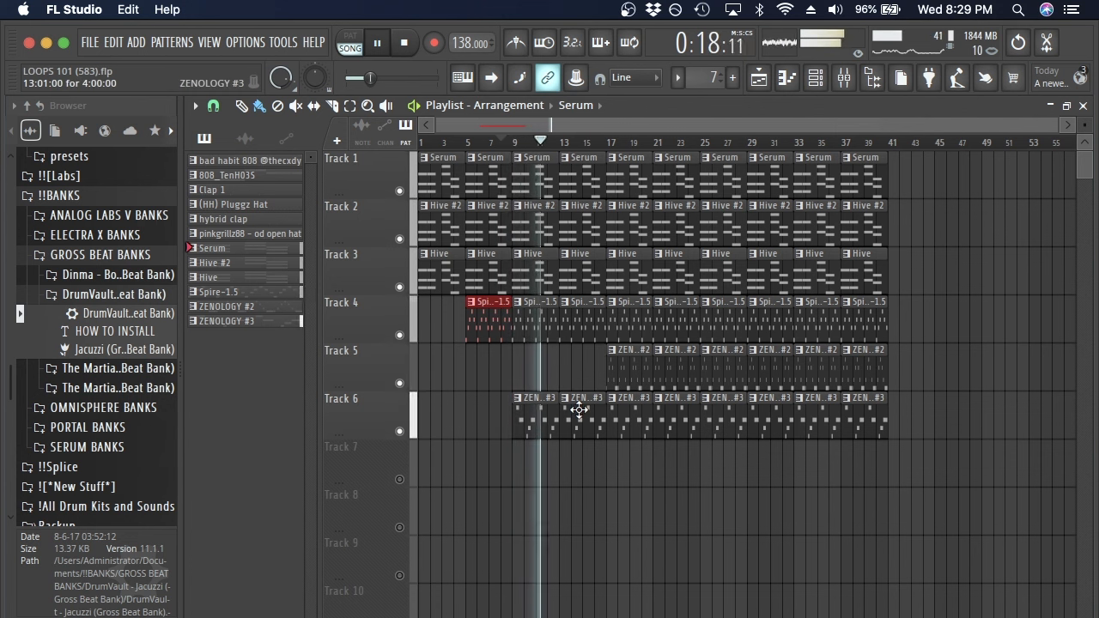
right_click(571, 404)
right_click(518, 420)
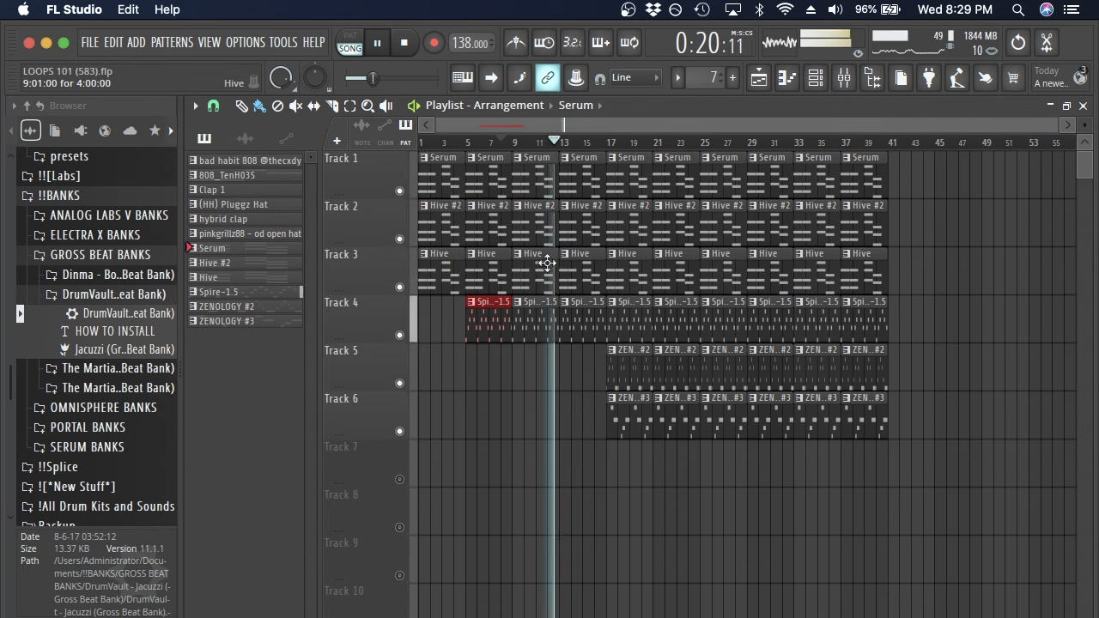
key(space)
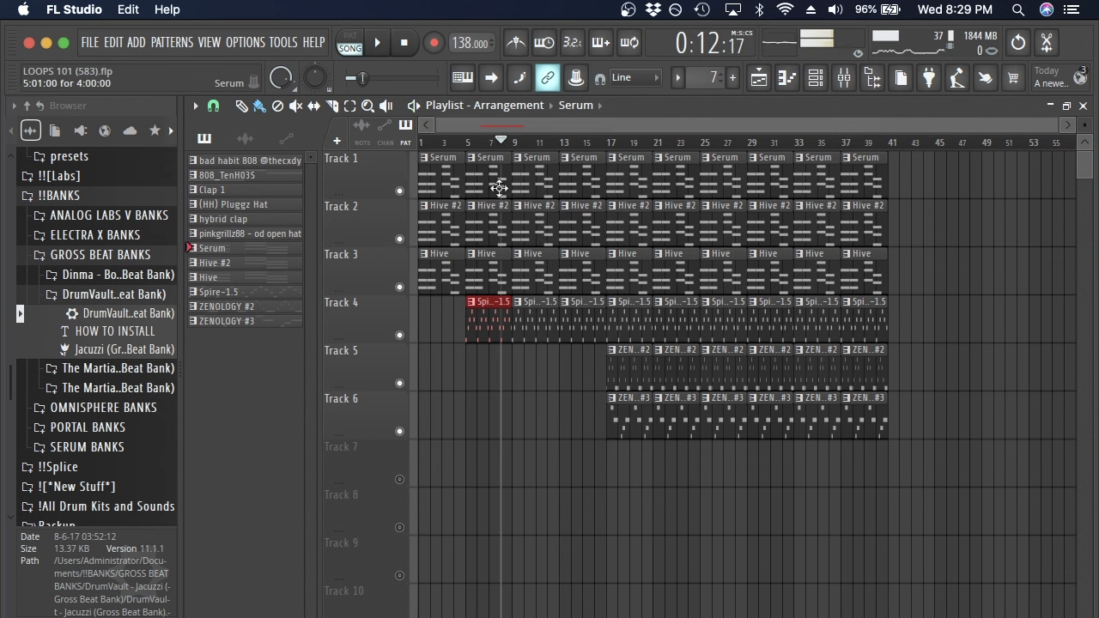
- Delete the Spire-1.5 clip at bar 5 on Track 4, copy the bar 9 clip back into its place, and clear the selection
right_click(491, 319)
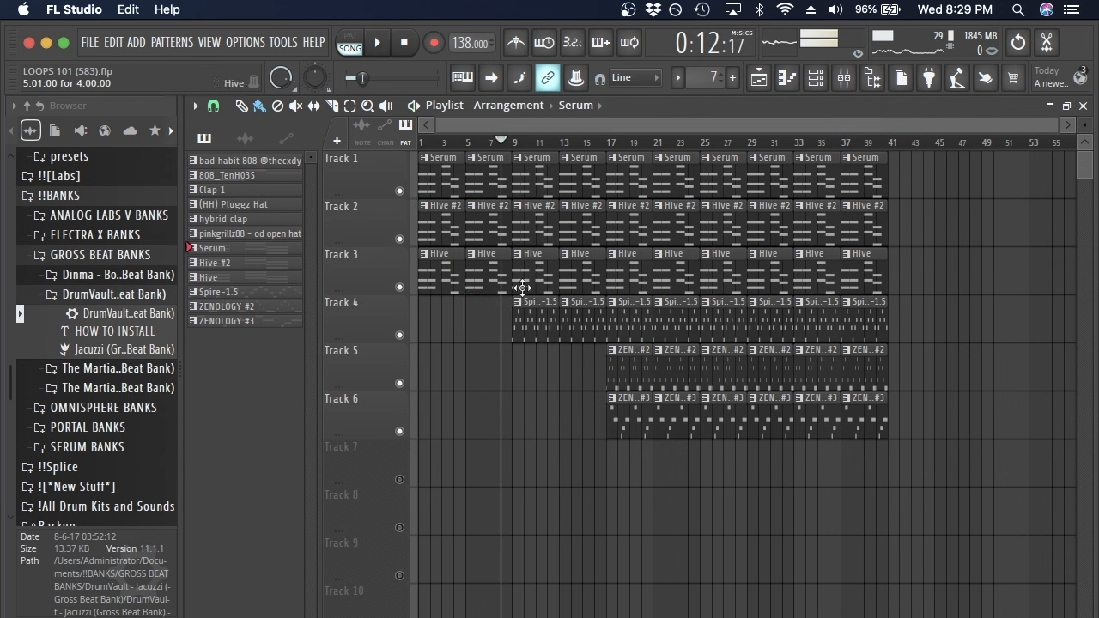
click(530, 333)
shift+drag(531, 326, 489, 322)
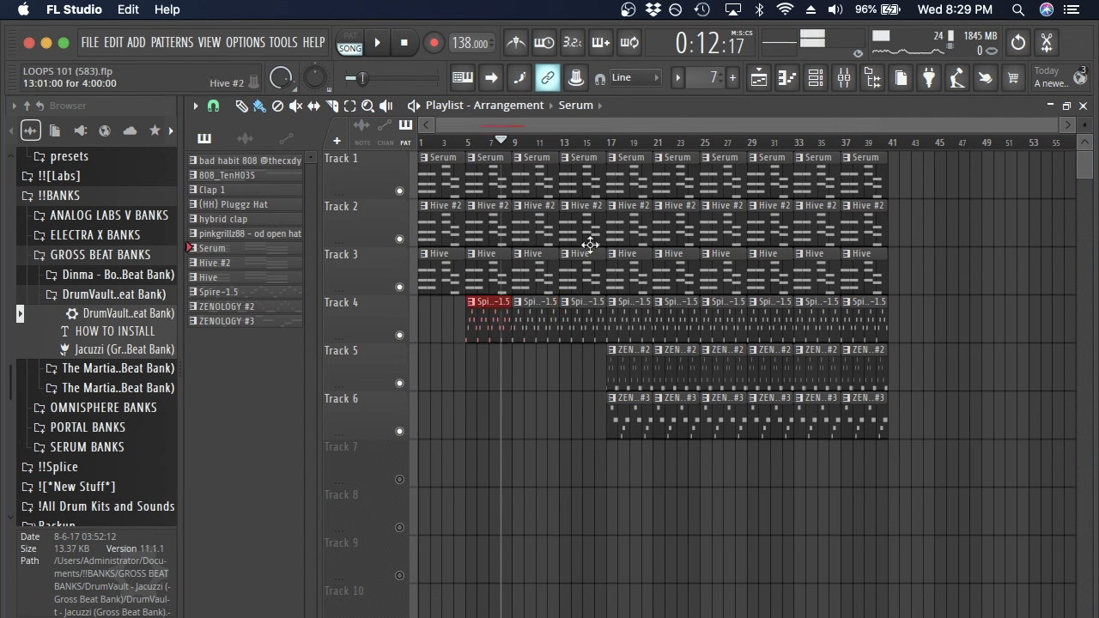
ctrl+click(558, 434)
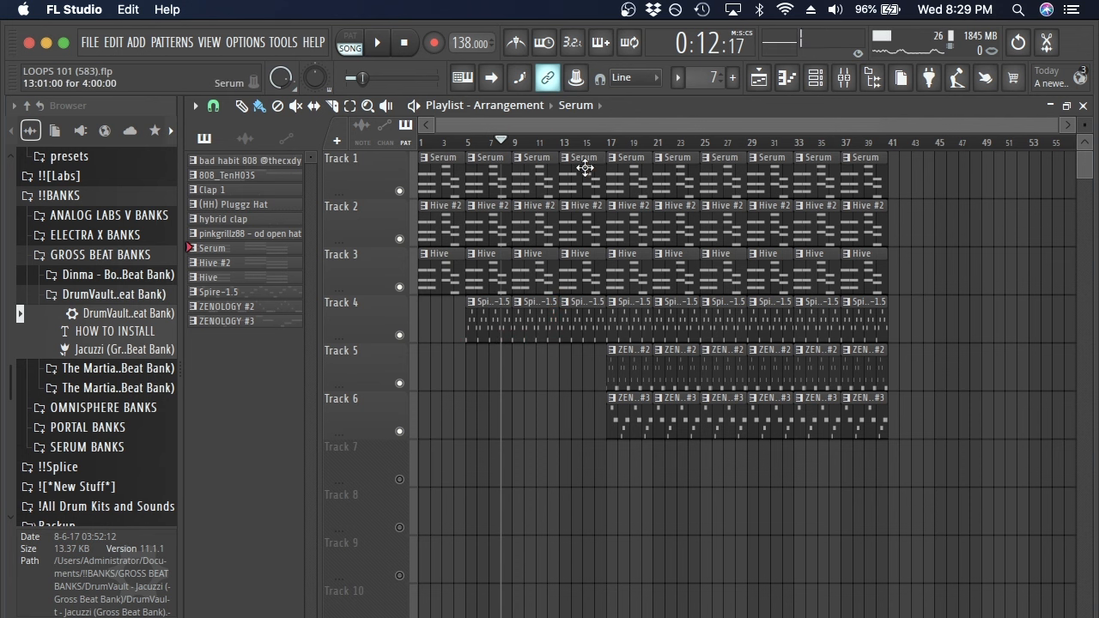
- Play from about bar 16 and delete the ZENOLOGY #2 clips in bars 17 to 24 on Track 5
click(601, 143)
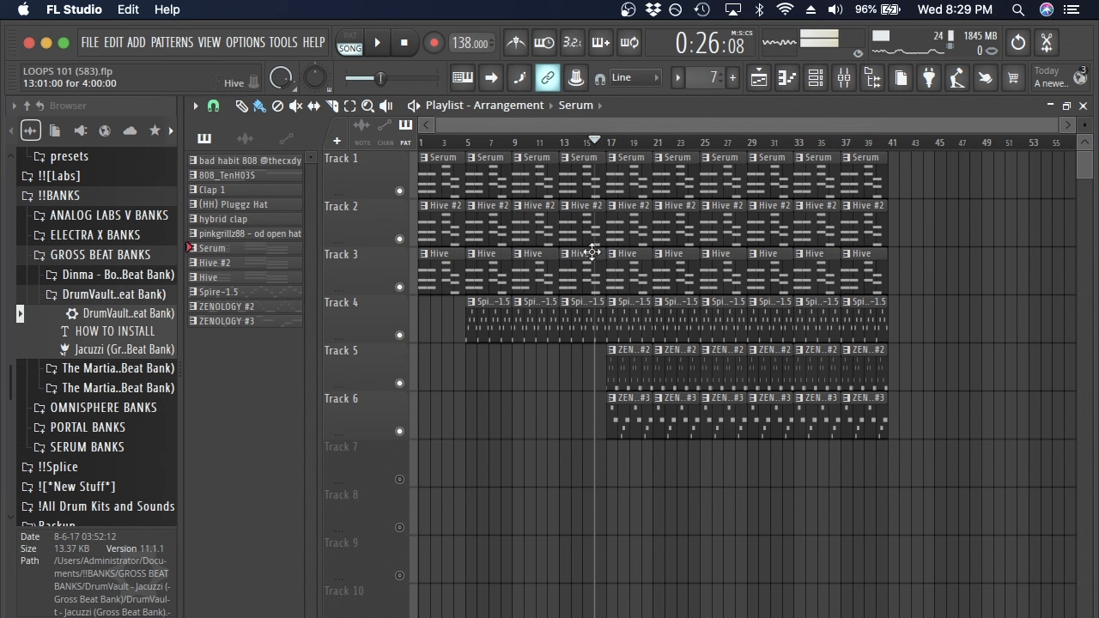
key(space)
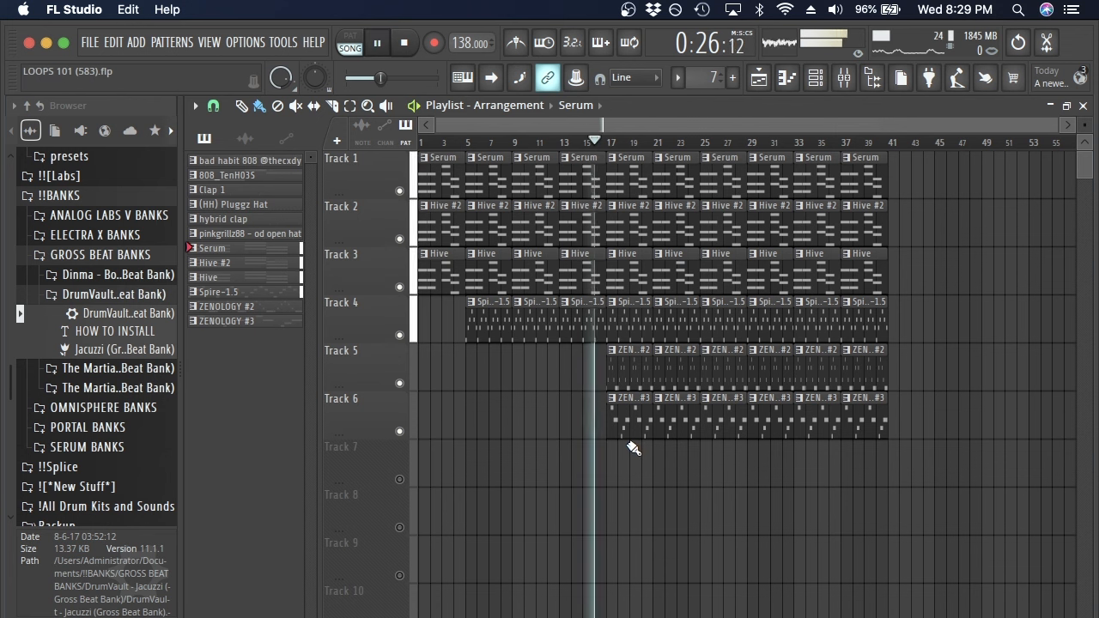
right_click(667, 371)
right_click(629, 382)
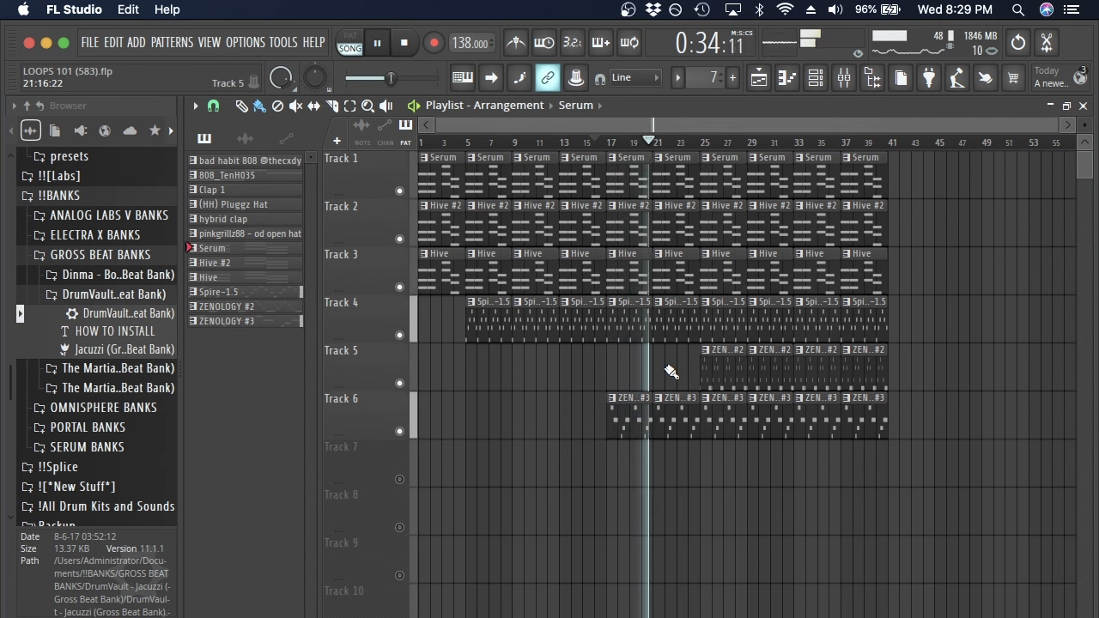
- Replay from about bar 16, solo Track 3 and Track 2 in turn, and turn Tracks 1 and 3 back on
key(space)
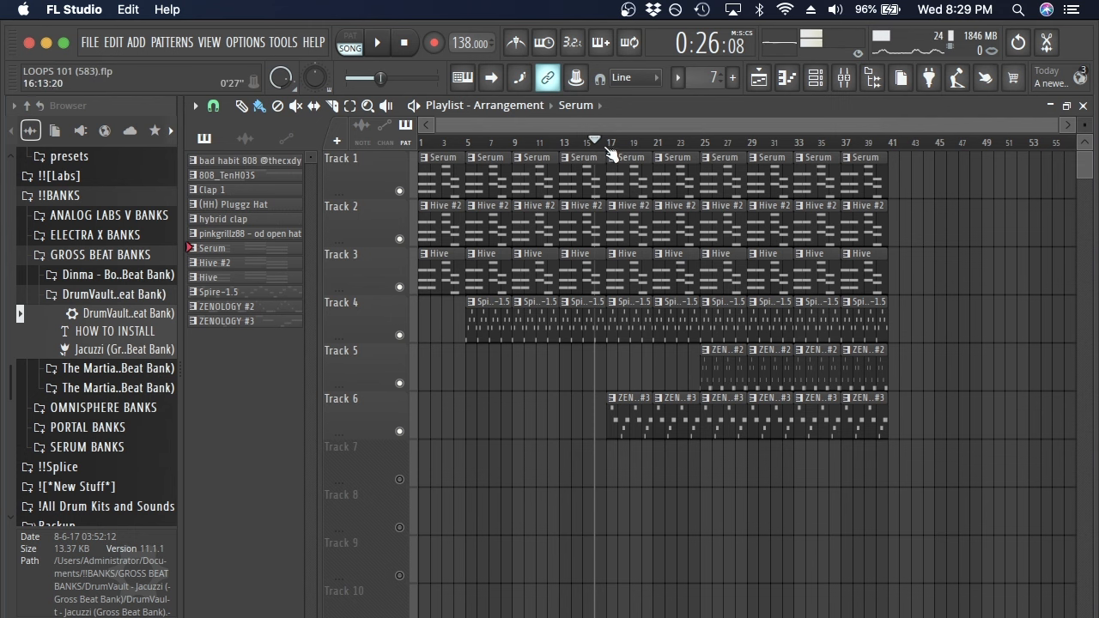
key(space)
right_click(399, 288)
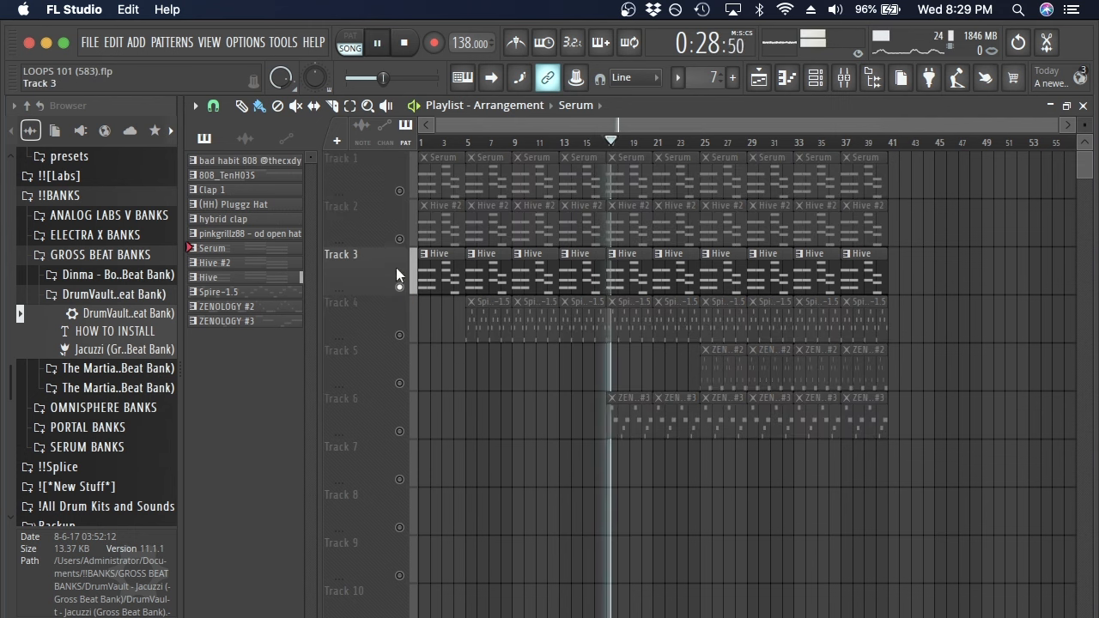
click(400, 239)
click(400, 287)
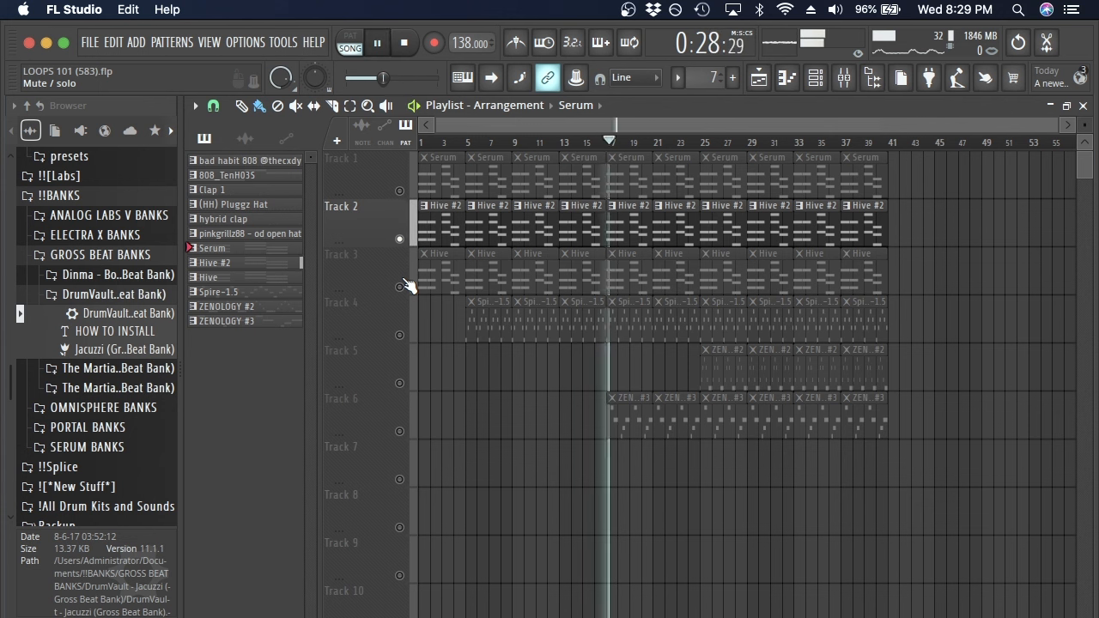
click(400, 286)
key(space)
click(399, 193)
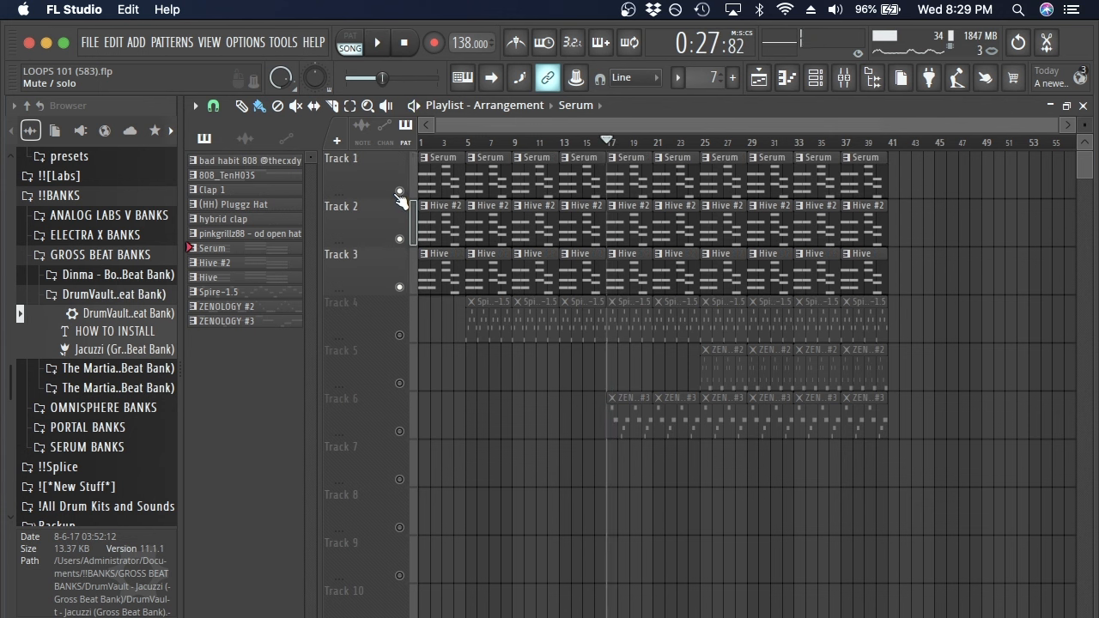
- Replay with Track 1 soloed and bring Tracks 2 and 3 back in to compare the layers around bar 17
key(space)
key(space)
right_click(399, 193)
click(400, 238)
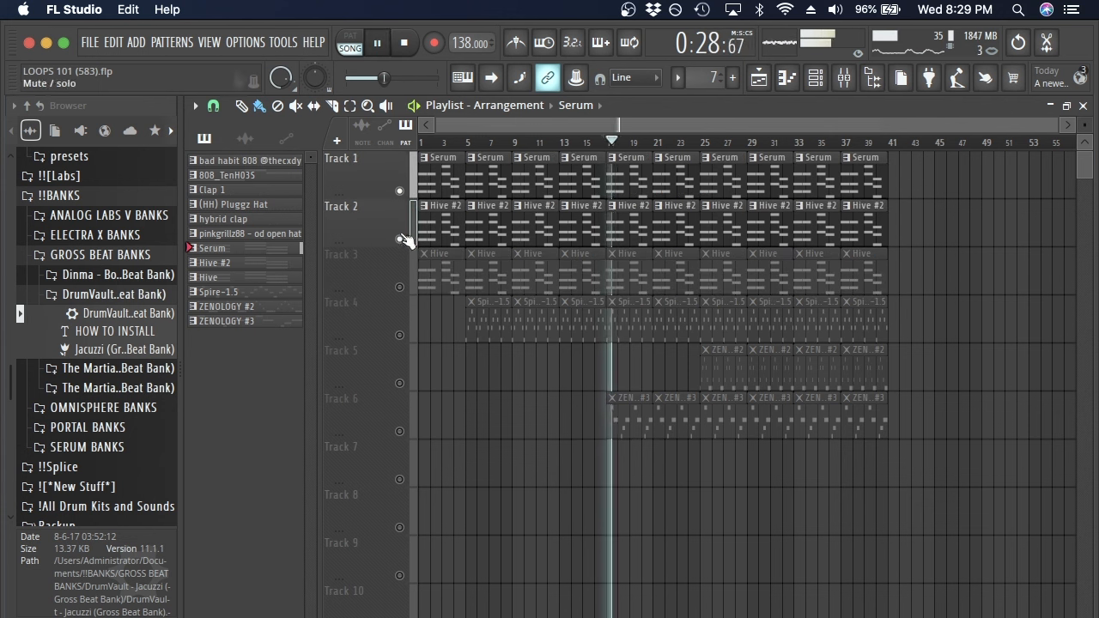
click(400, 286)
- Delete the Hive #2 clips in bars 17 to 24 on Track 2
key(space)
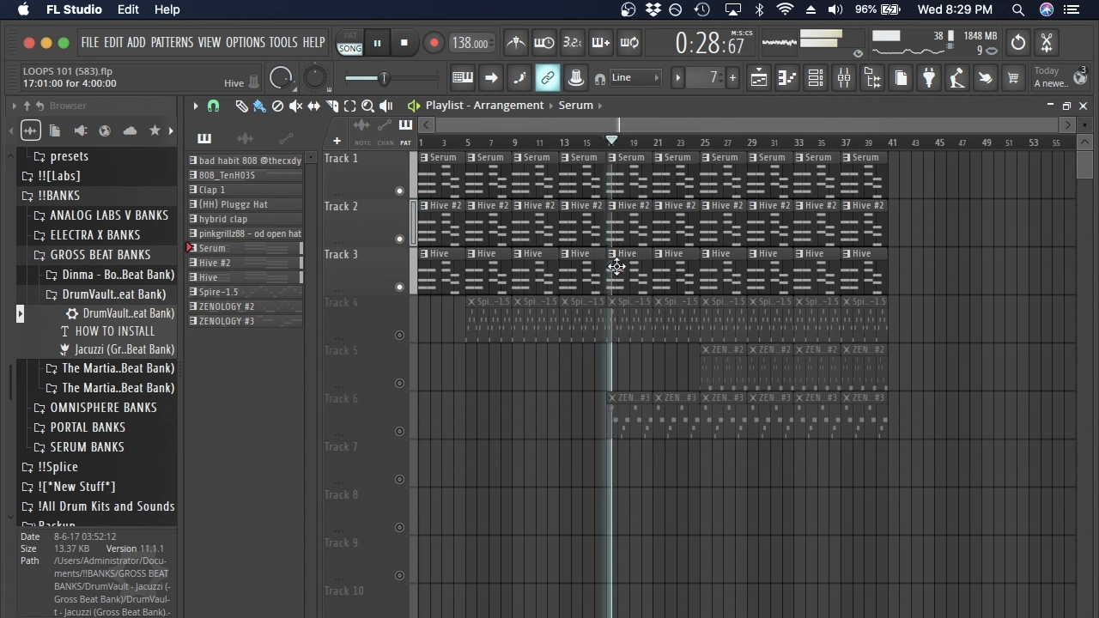
right_click(632, 225)
right_click(668, 235)
- Unmute Tracks 4, 6 and 5 while replaying the section that begins at bar 17
click(400, 335)
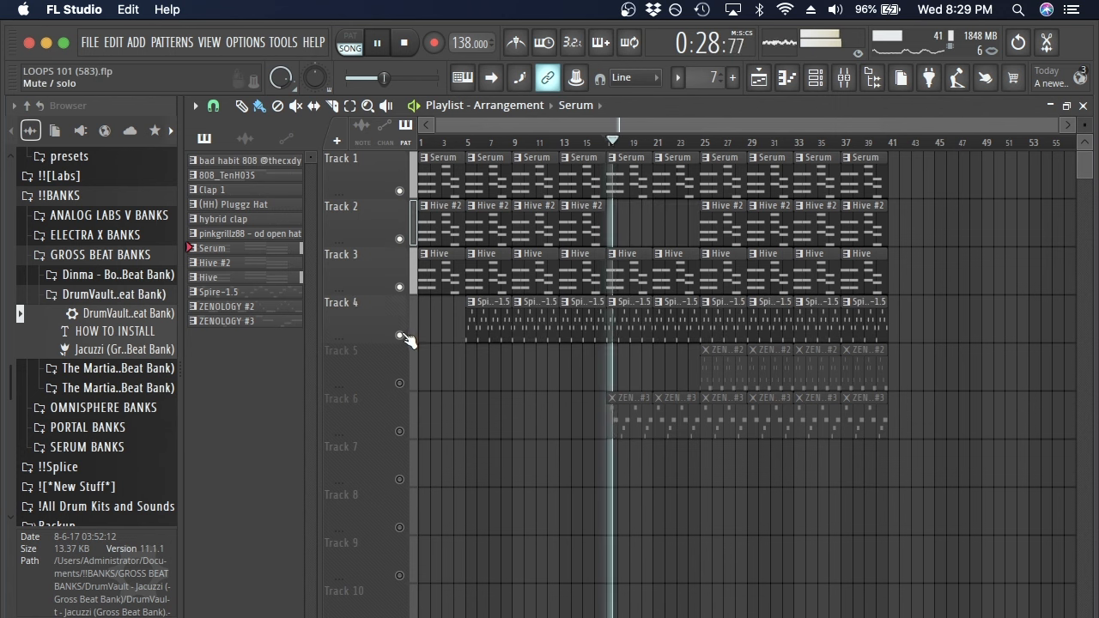
click(400, 431)
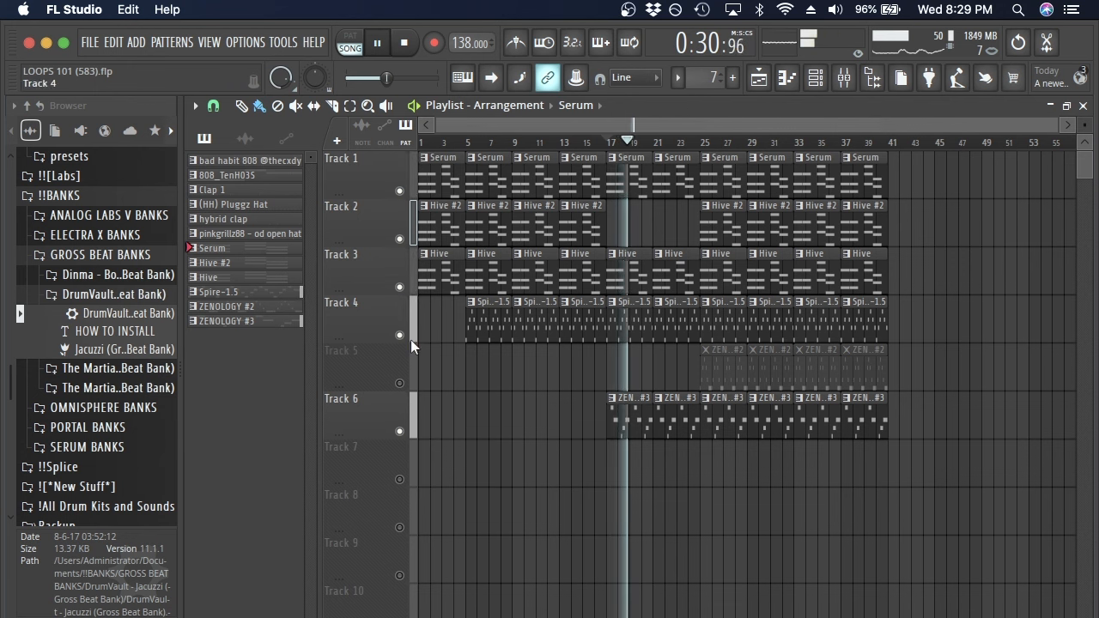
key(space)
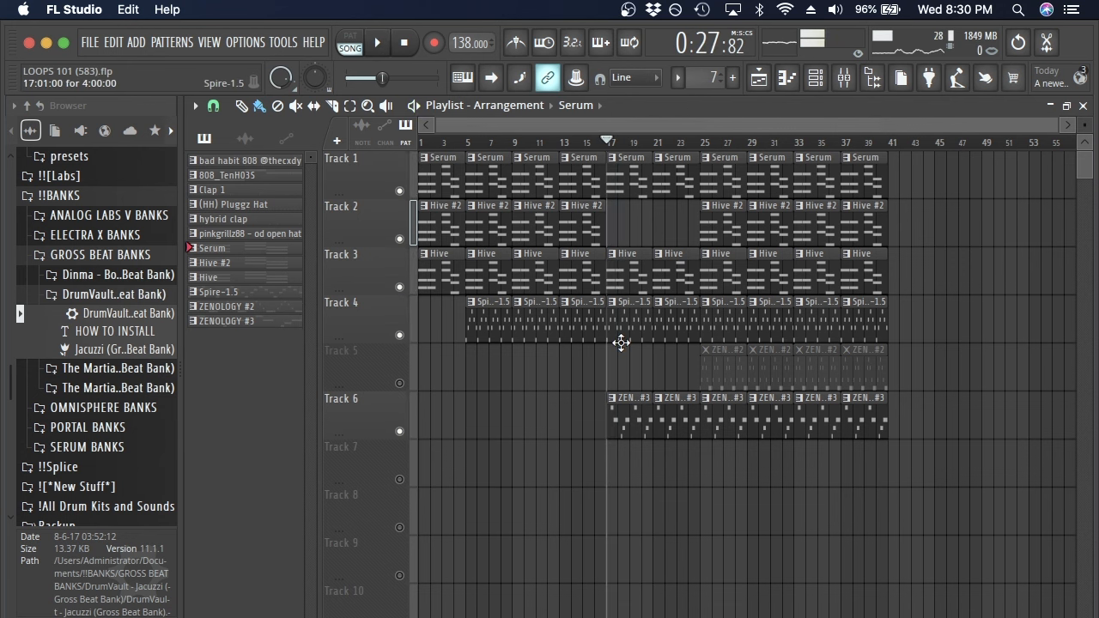
key(space)
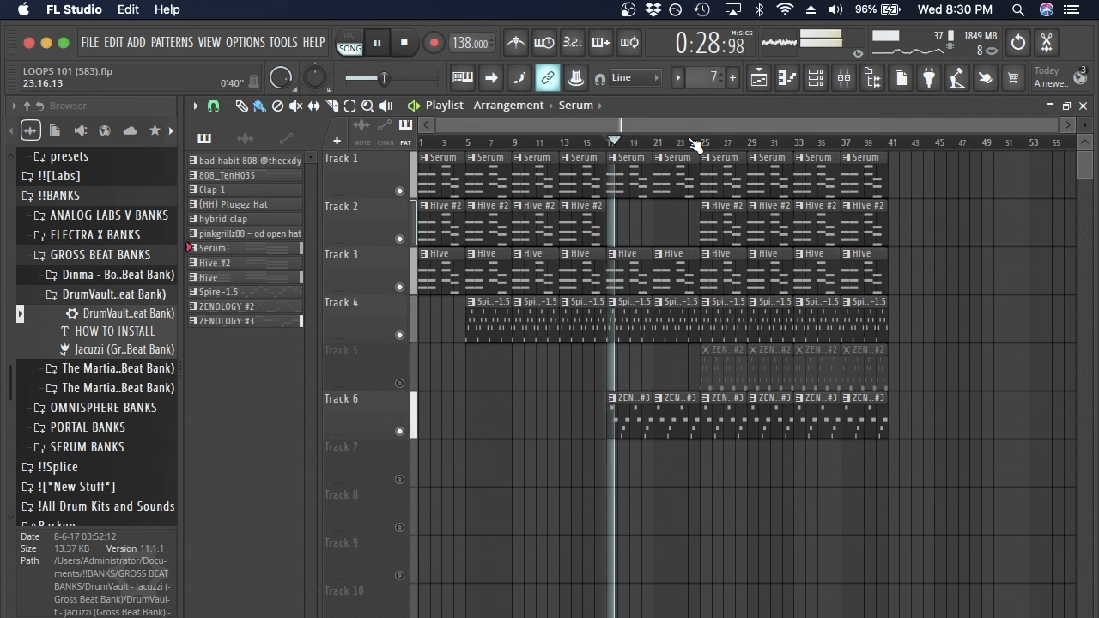
click(399, 383)
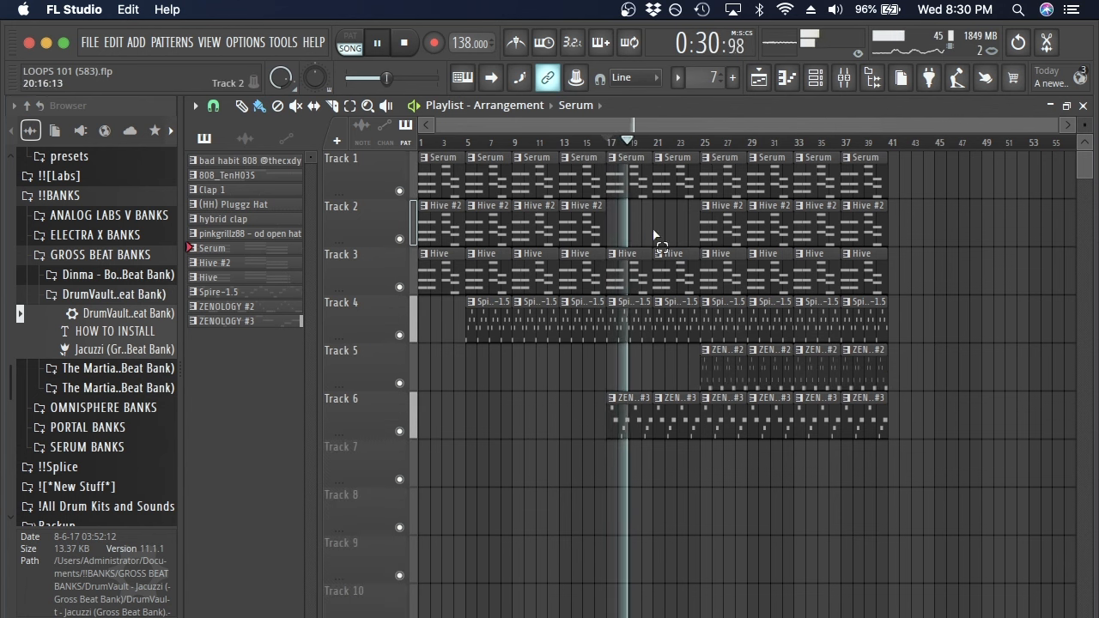
key(space)
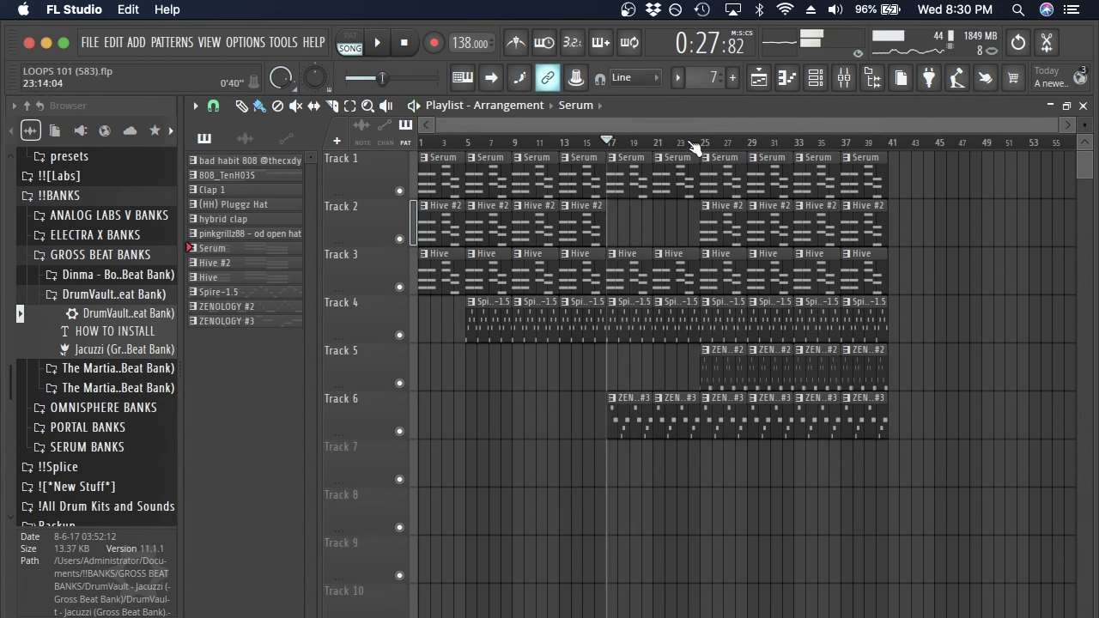
- Play from about bar 24 and delete the ZENOLOGY #3 clips on Track 6 and Spire-1.5 clips on Track 4 in bars 25 to 32
click(688, 143)
key(space)
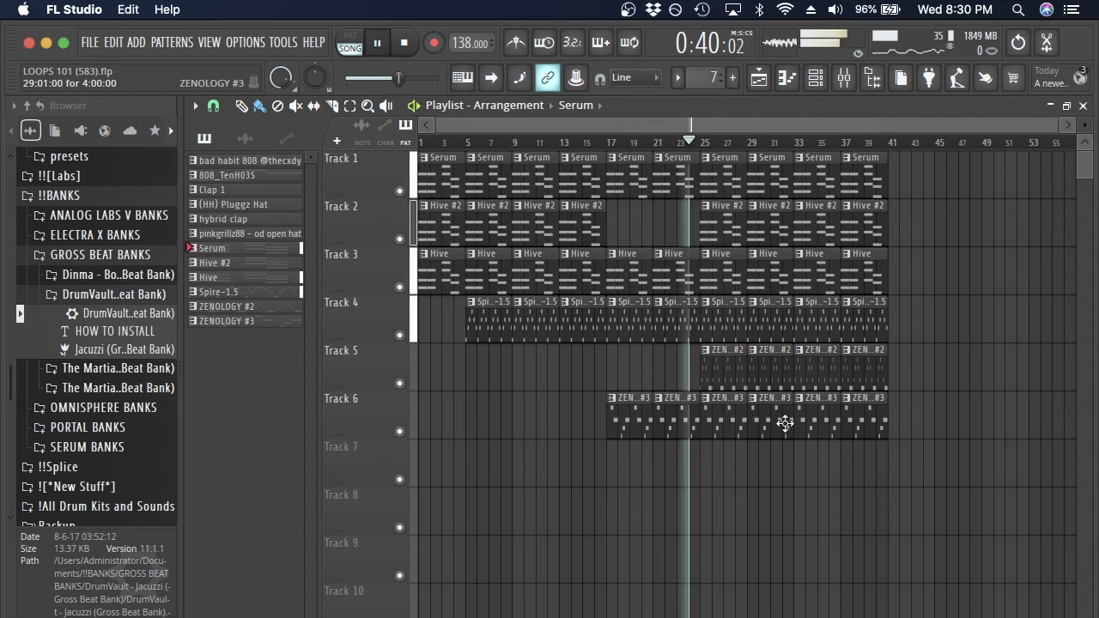
right_click(769, 412)
right_click(728, 417)
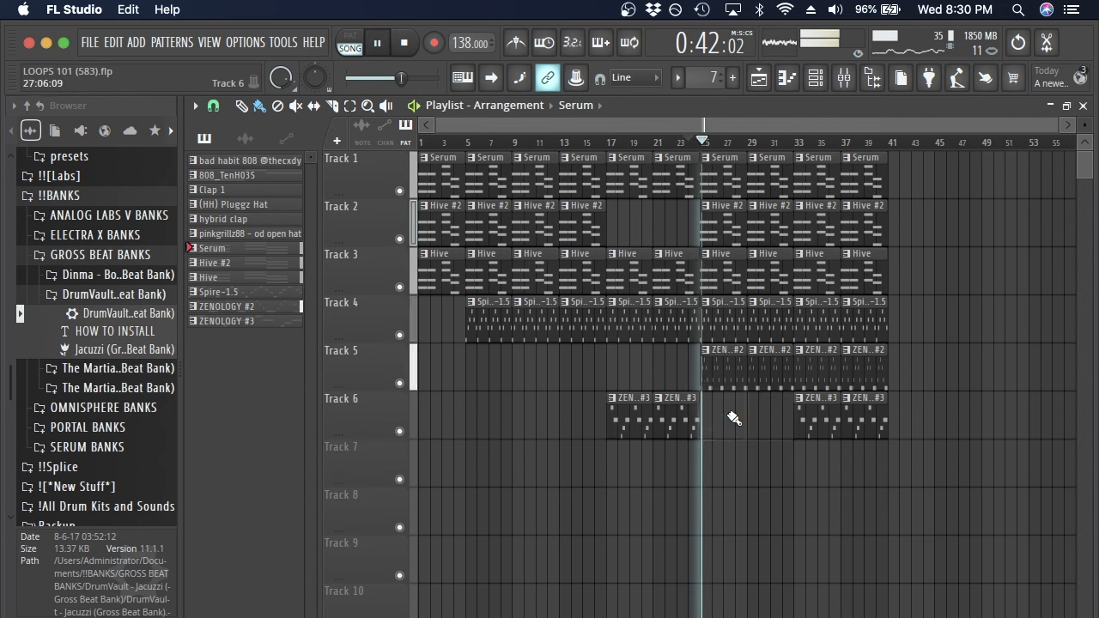
right_click(730, 330)
right_click(760, 329)
key(space)
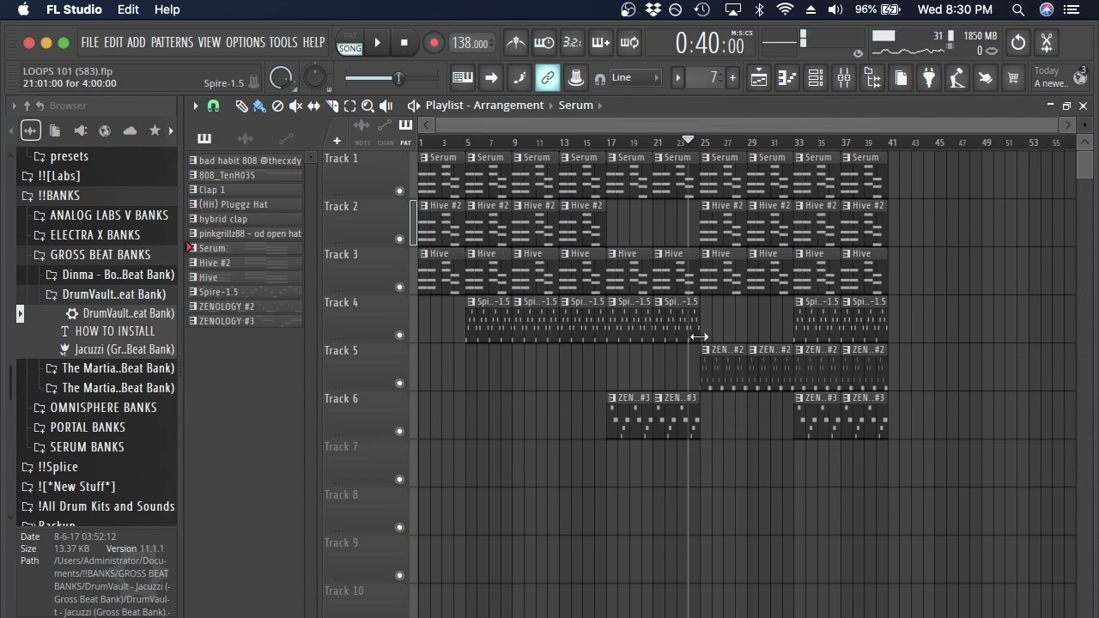
drag(723, 325, 514, 334)
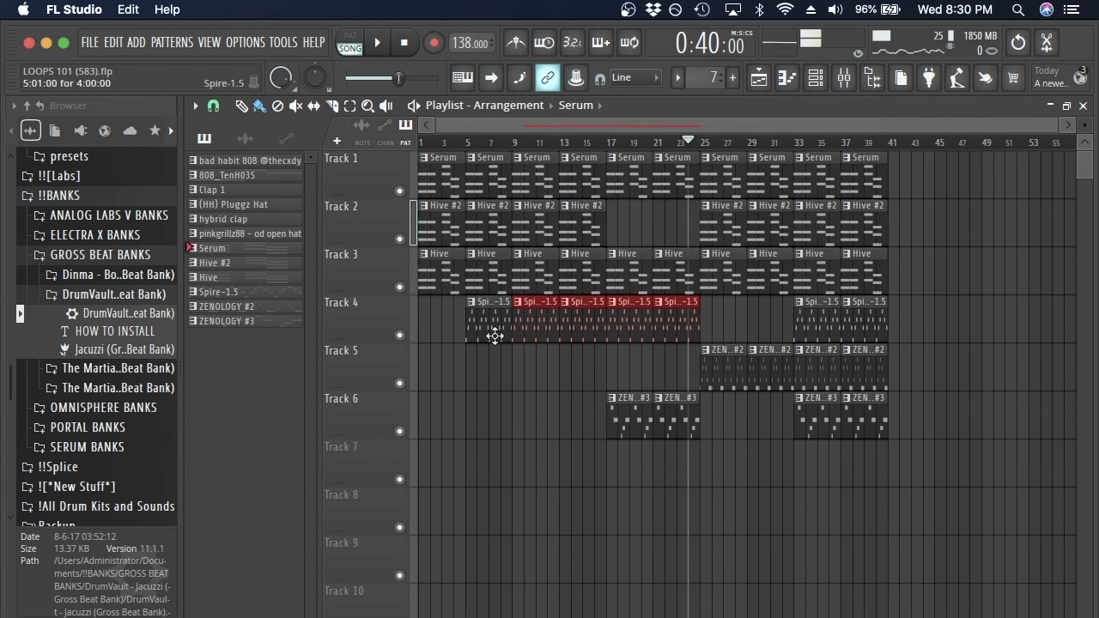
shift+super+click(496, 336)
click(705, 150)
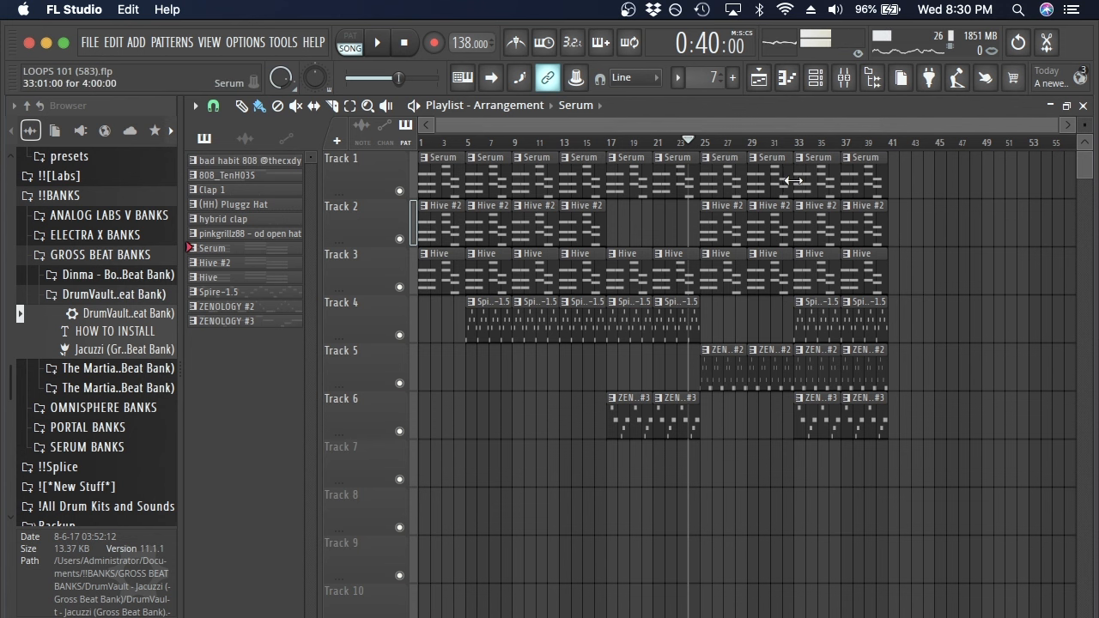
- Play repeatedly from about bar 24 to listen to the transition into bar 25
key(space)
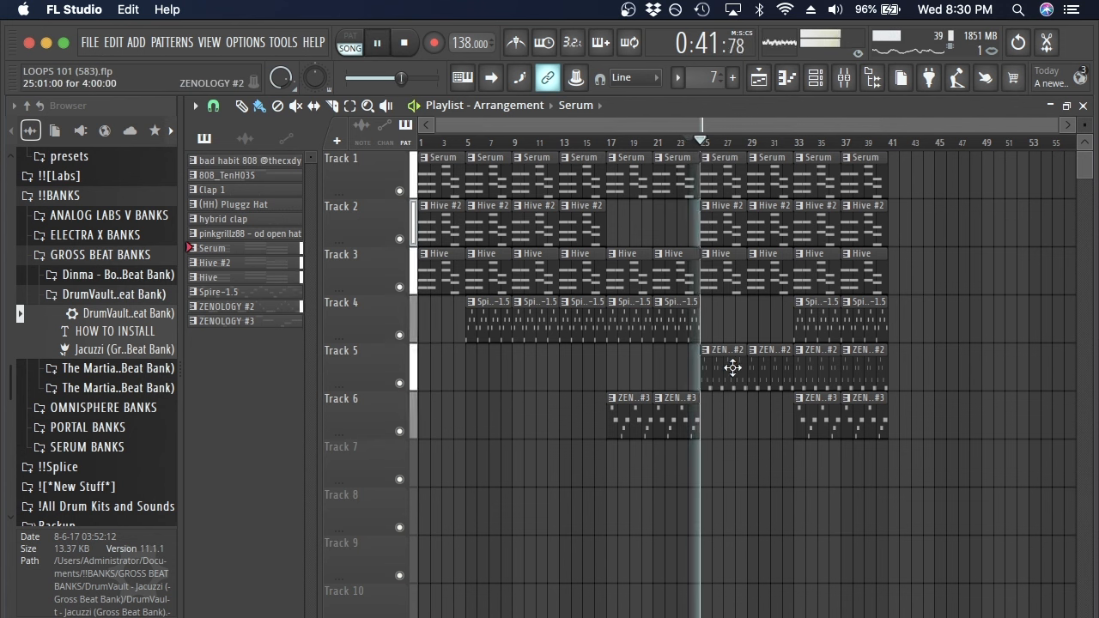
key(space)
key(space)
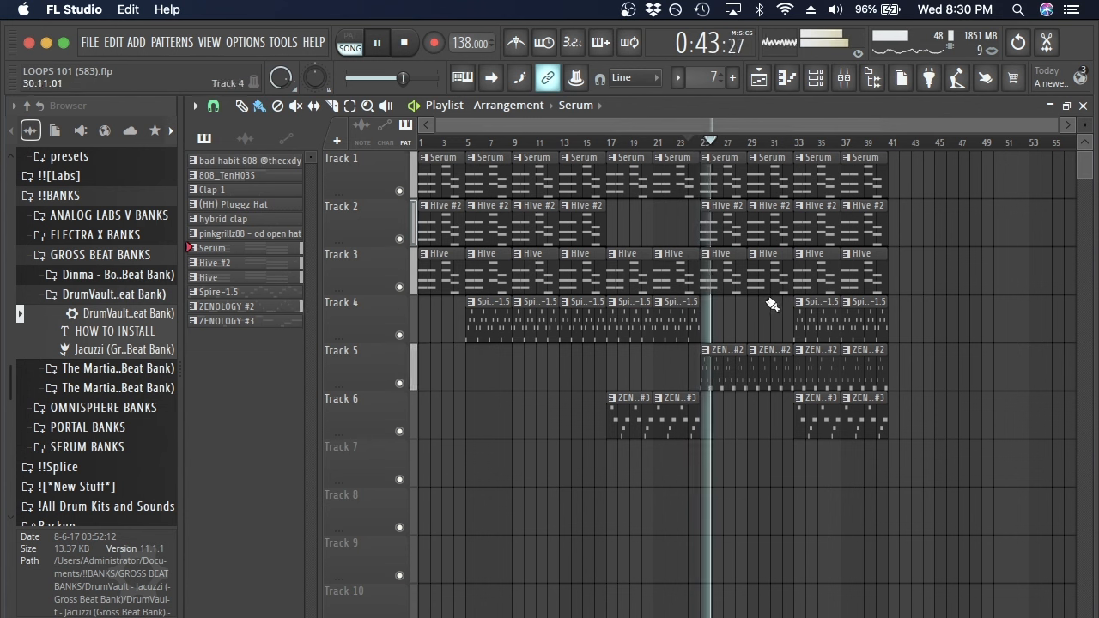
key(space)
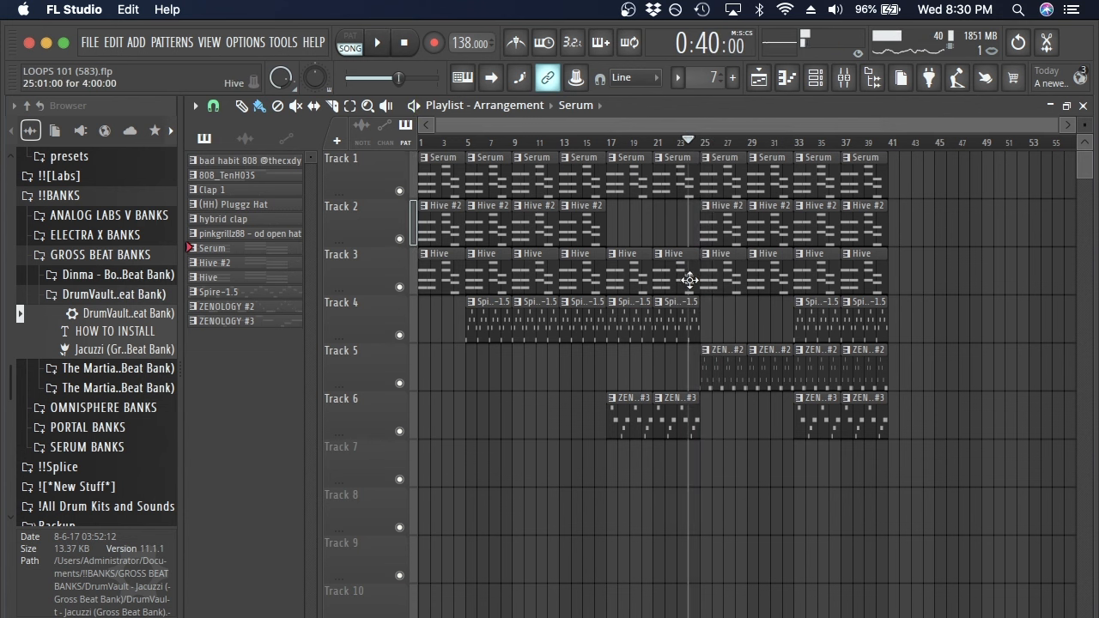
key(space)
key(space)
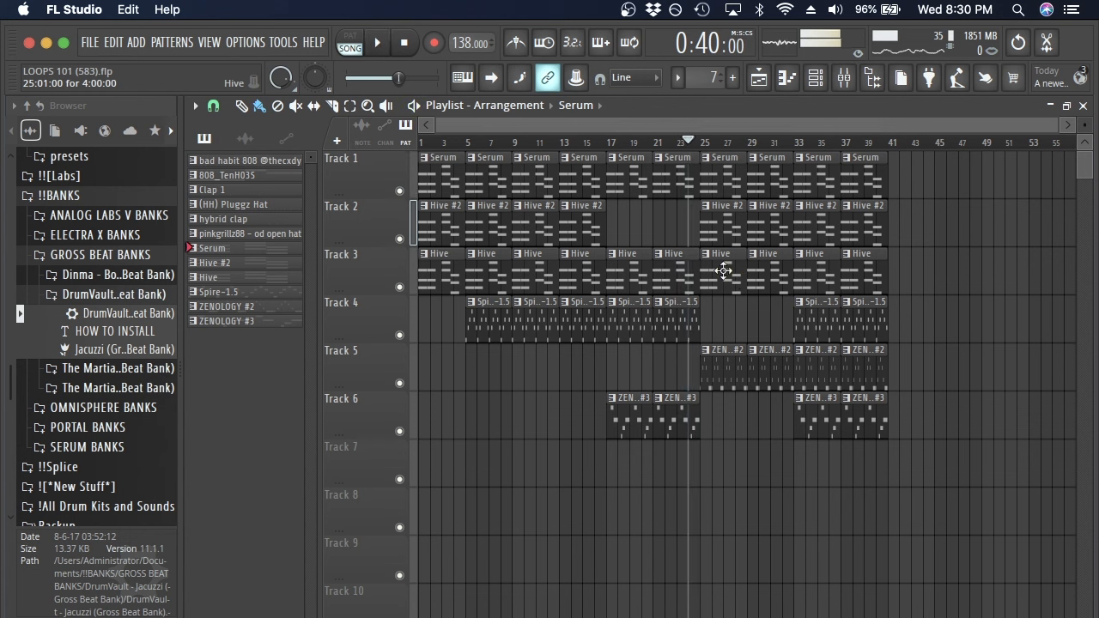
- Try the section without the Hive clips in bars 25 to 32 on Track 3, and restore them by duplicating the bars 17 to 24 clips
right_click(723, 272)
right_click(767, 272)
key(space)
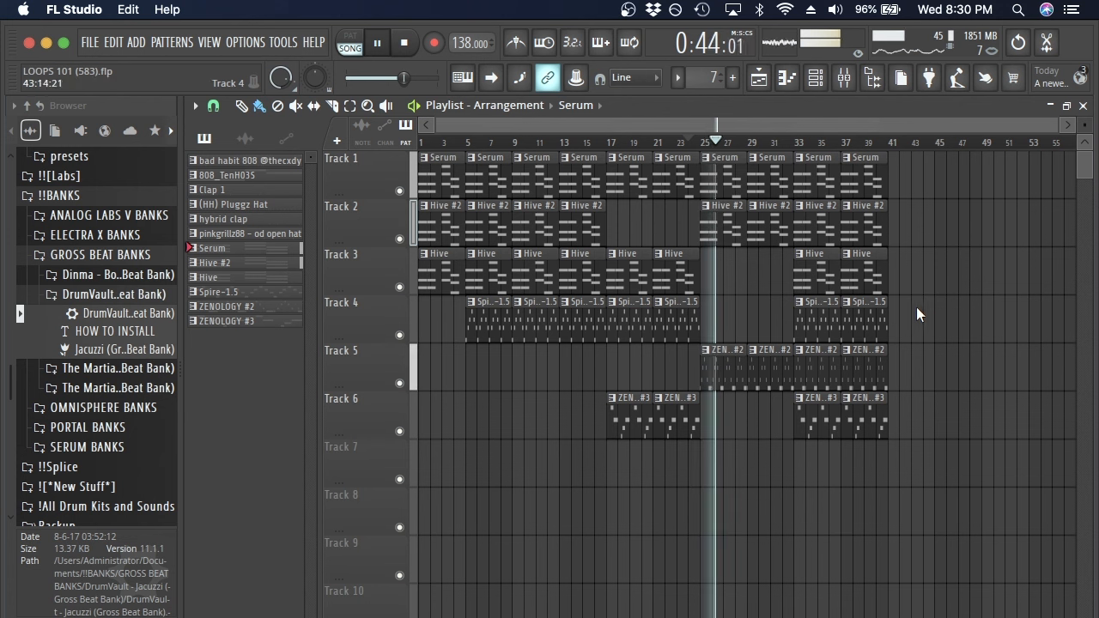
drag(728, 294, 608, 249)
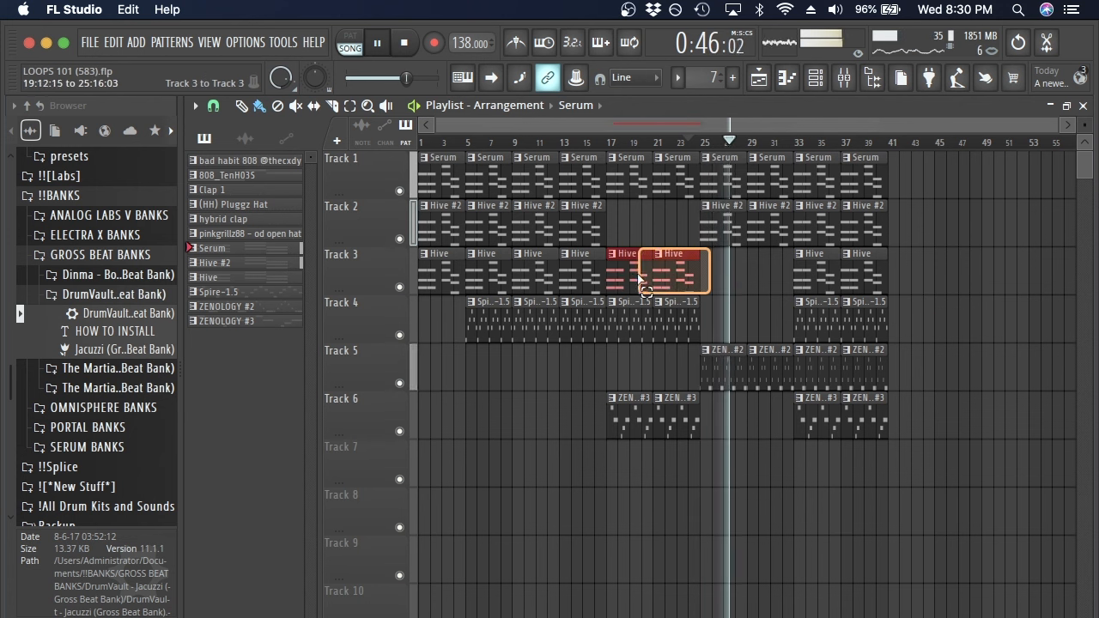
key(ctrl+b)
key(space)
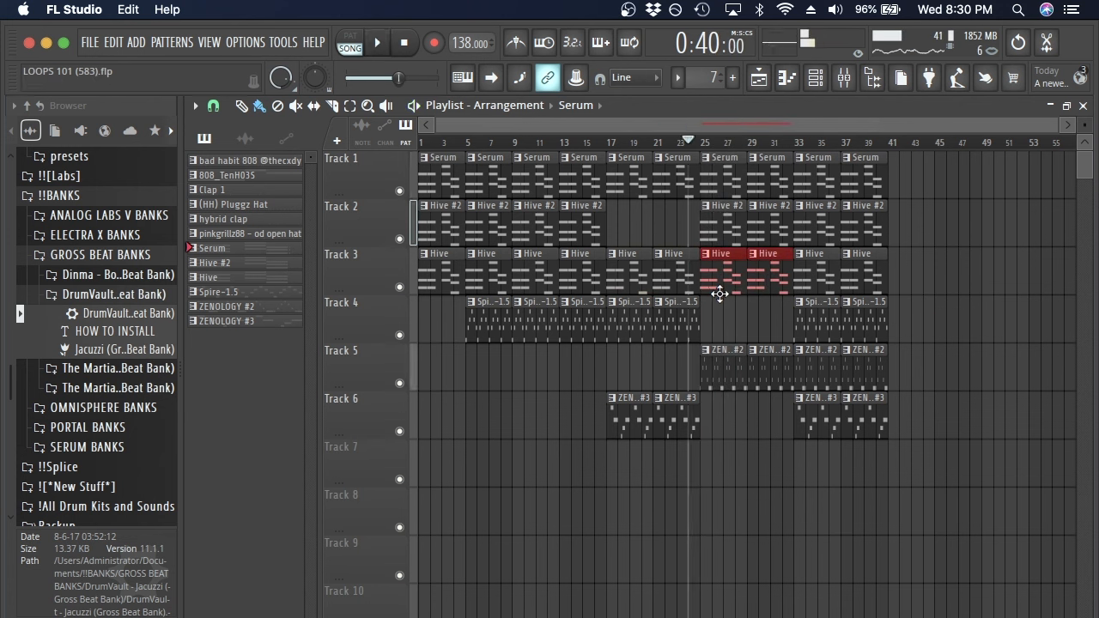
- Try the section from bar 25 without the Hive #2 clips in bars 25 to 32 on Track 2, and put them back
key(space)
right_click(731, 230)
right_click(773, 230)
super+click(743, 246)
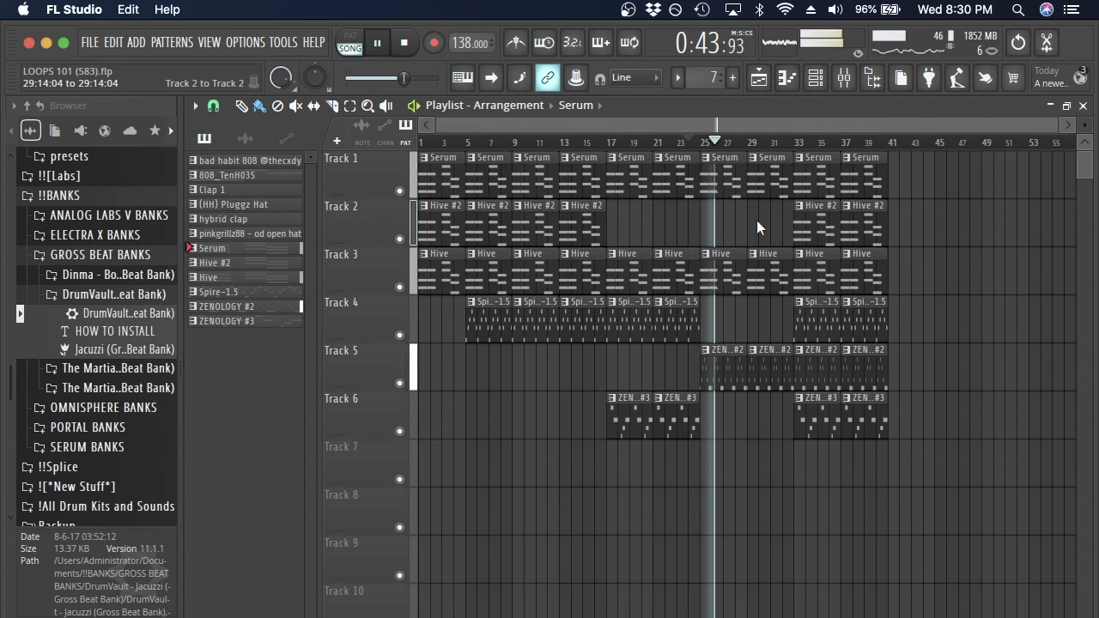
drag(632, 242, 716, 231)
key(space)
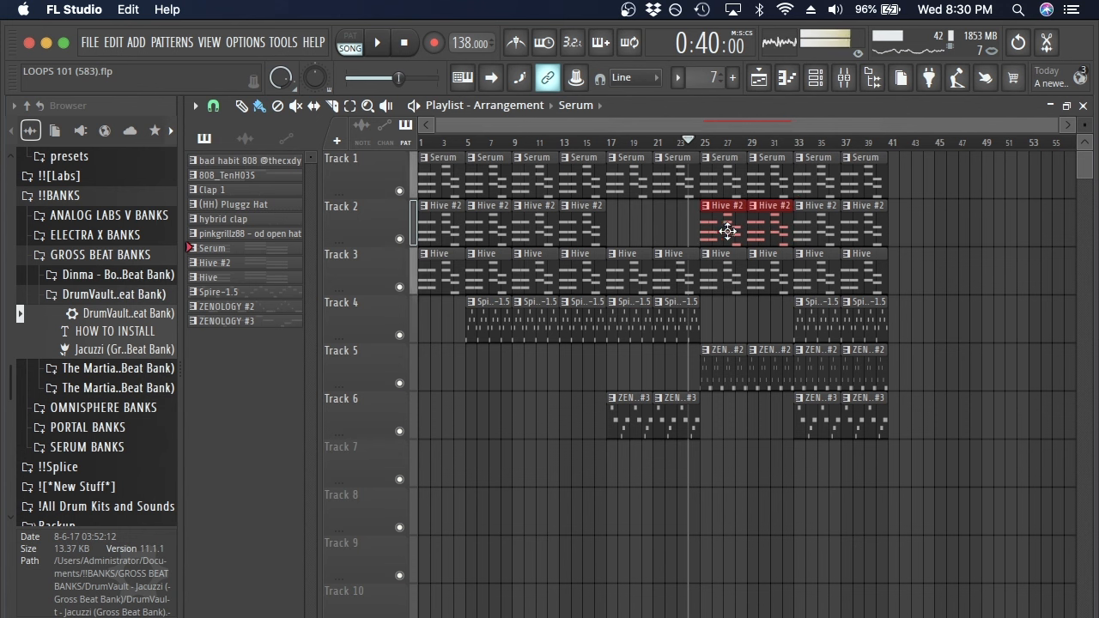
- Clear the selection and delete the Hive clips on Track 3 and Spire-1.5 clips on Track 4 in bars 33 to 40, replaying from about bar 32
click(702, 142)
ctrl+click(978, 260)
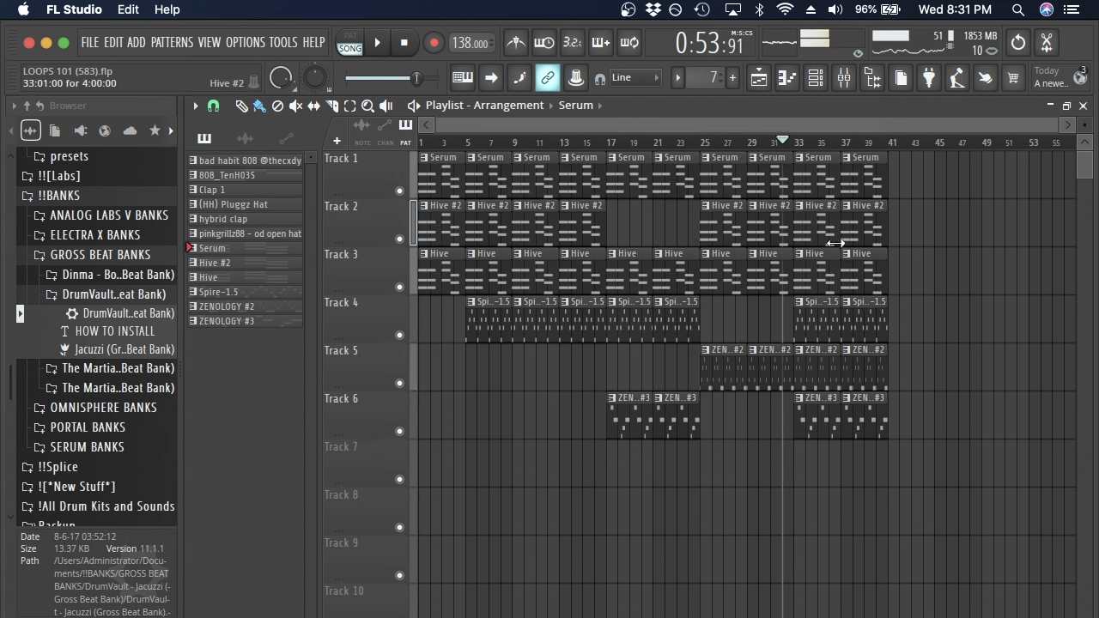
right_click(821, 273)
scroll(953, 276, right, 1)
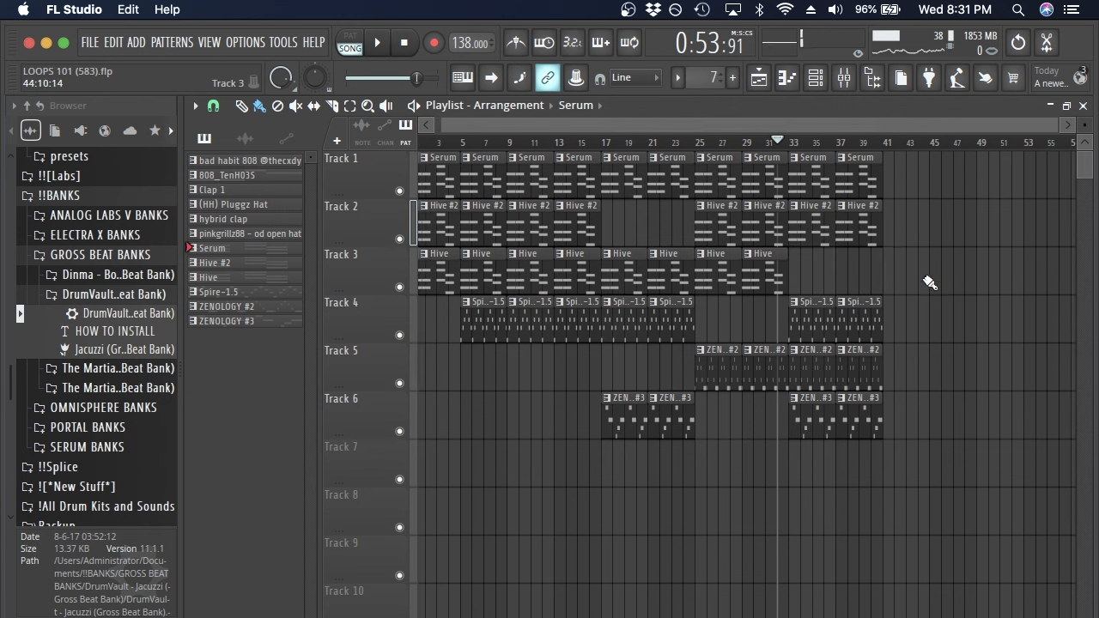
key(space)
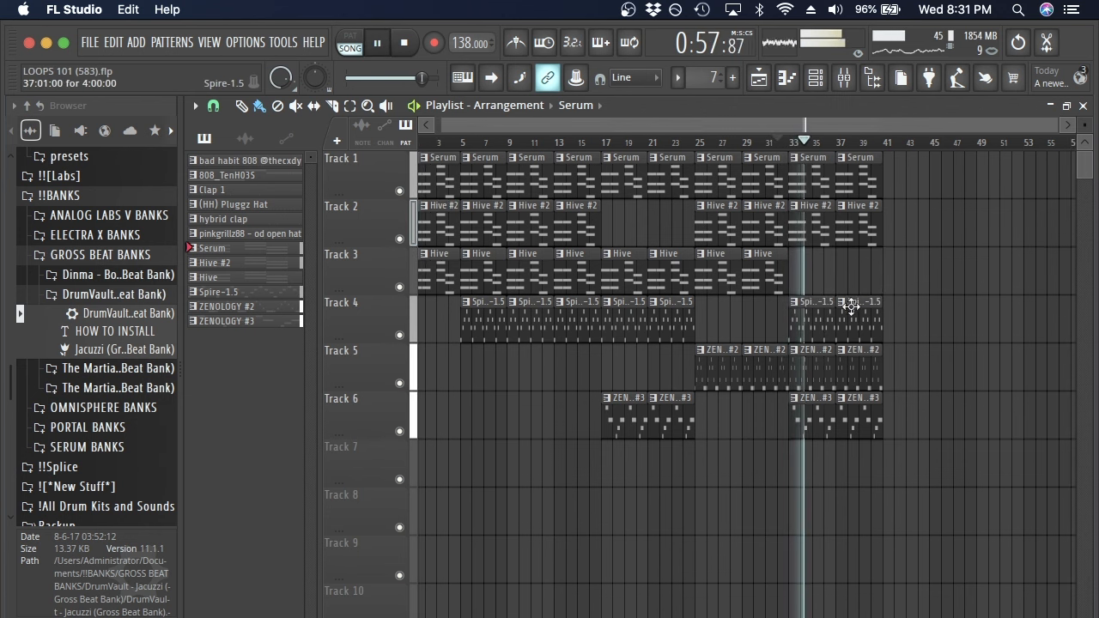
key(space)
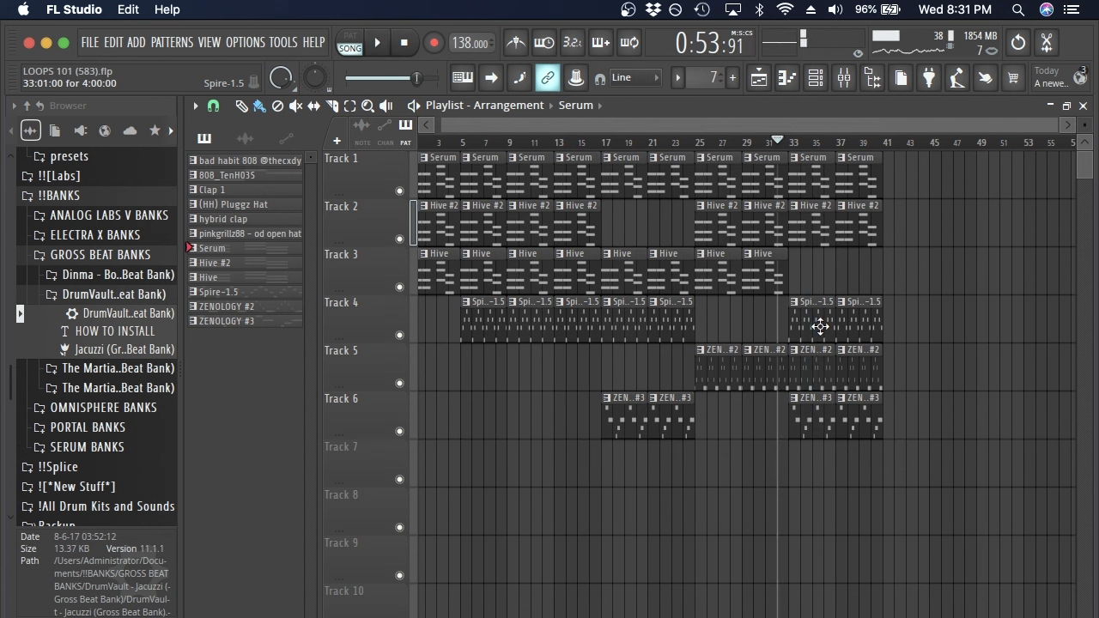
right_click(819, 323)
key(space)
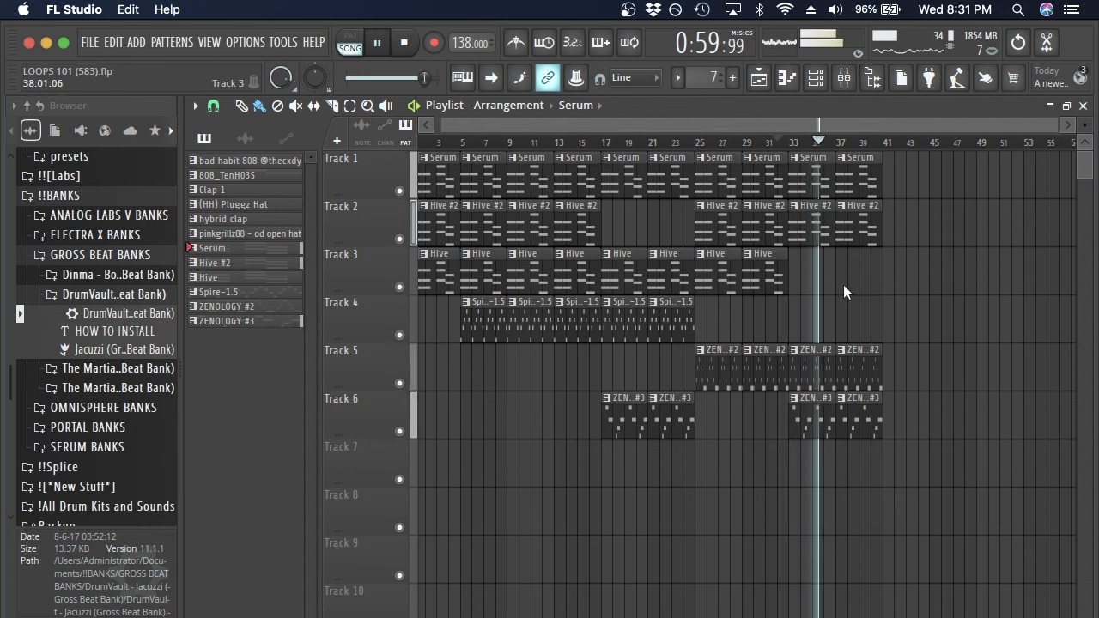
- Restore the Hive clips in bars 33 to 40 on Track 3 and try deleting the Hive #2 clips there on Track 2
mouse_move(821, 276)
mouse_down()
mouse_move(724, 273)
mouse_move(819, 272)
mouse_up()
right_click(820, 227)
right_click(859, 224)
ctrl+click(919, 221)
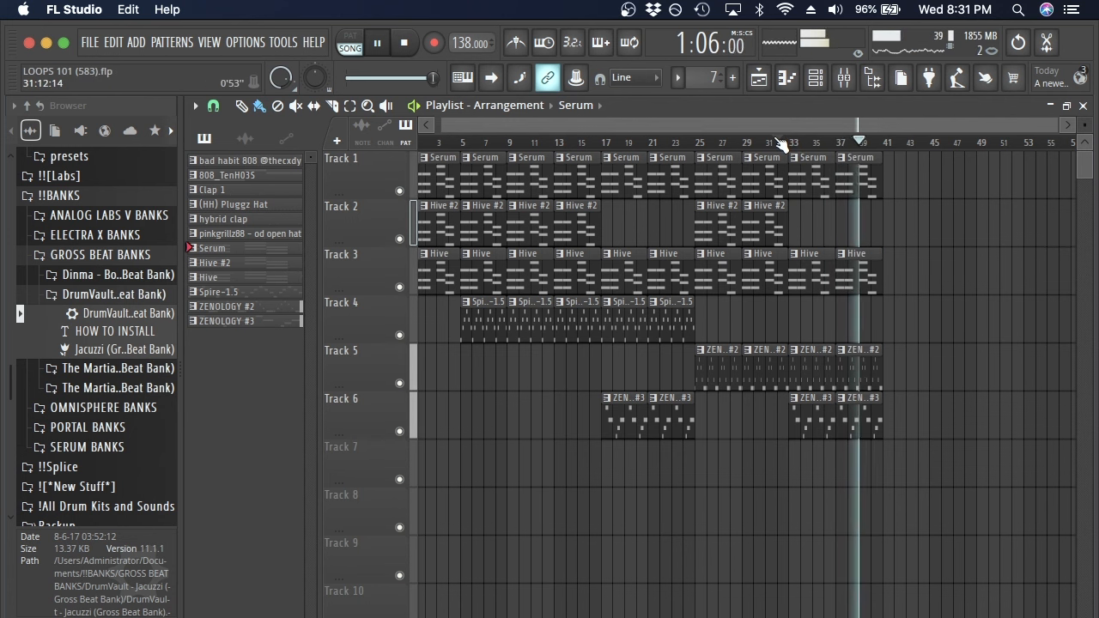
- Put the Hive #2 clips back in bars 33 to 40 on Track 2, delete the Hive clips there on Track 3, and replay
mouse_move(828, 223)
mouse_down()
mouse_move(710, 220)
mouse_move(819, 223)
mouse_move(807, 223)
mouse_up()
key(space)
key(space)
right_click(820, 268)
right_click(861, 271)
ctrl+click(910, 287)
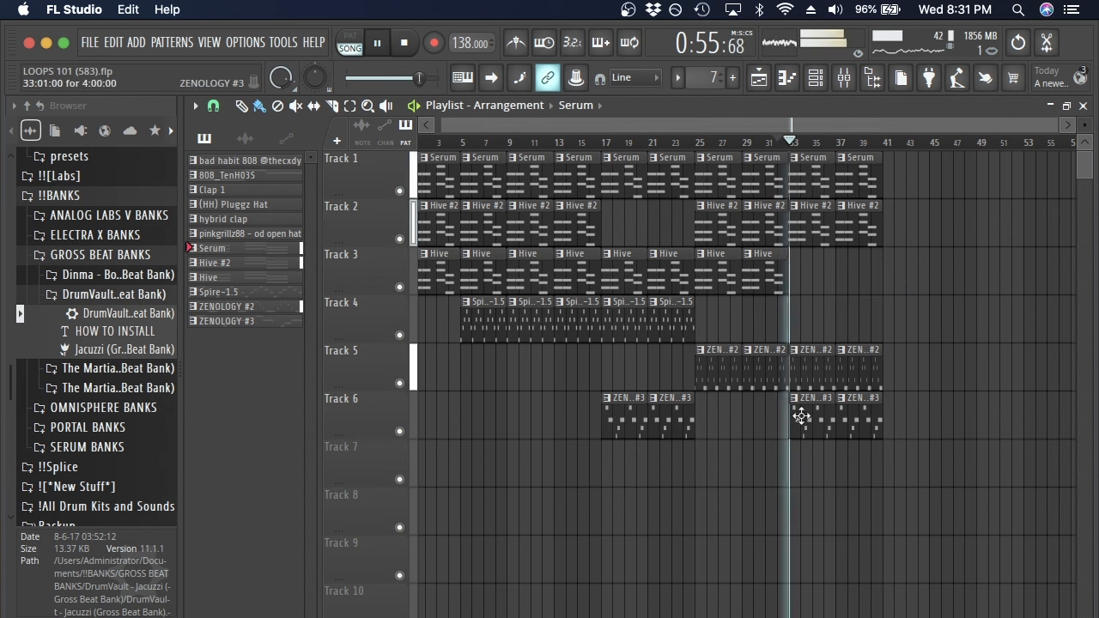
key(space)
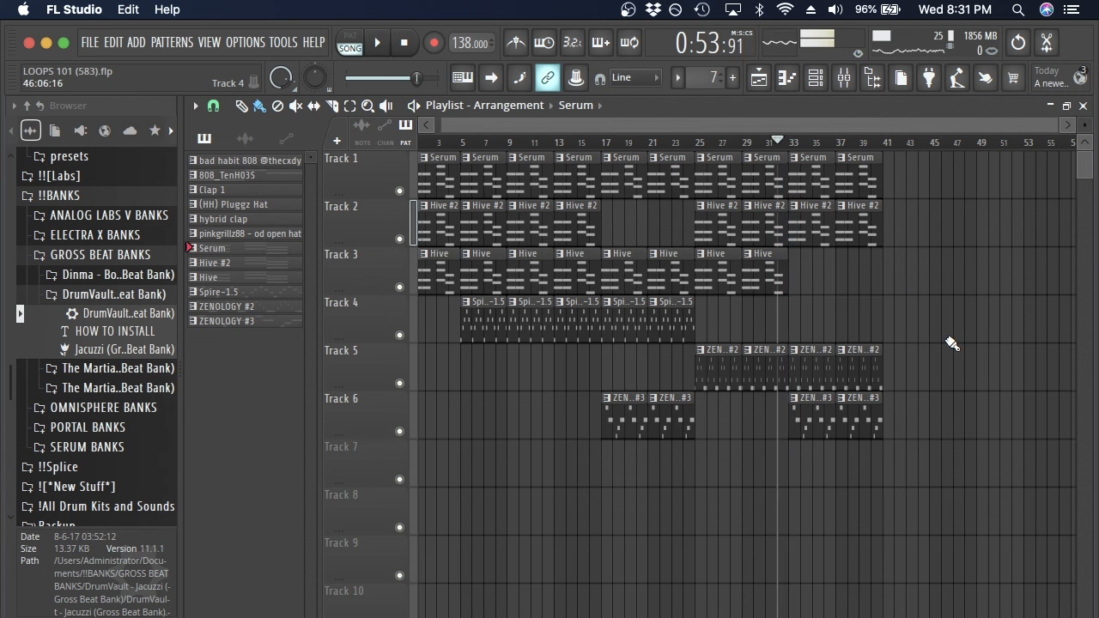
- Set a time selection over bars 1 to 8 of the playlist
scroll(951, 343, down, 1)
drag(513, 148, 419, 146)
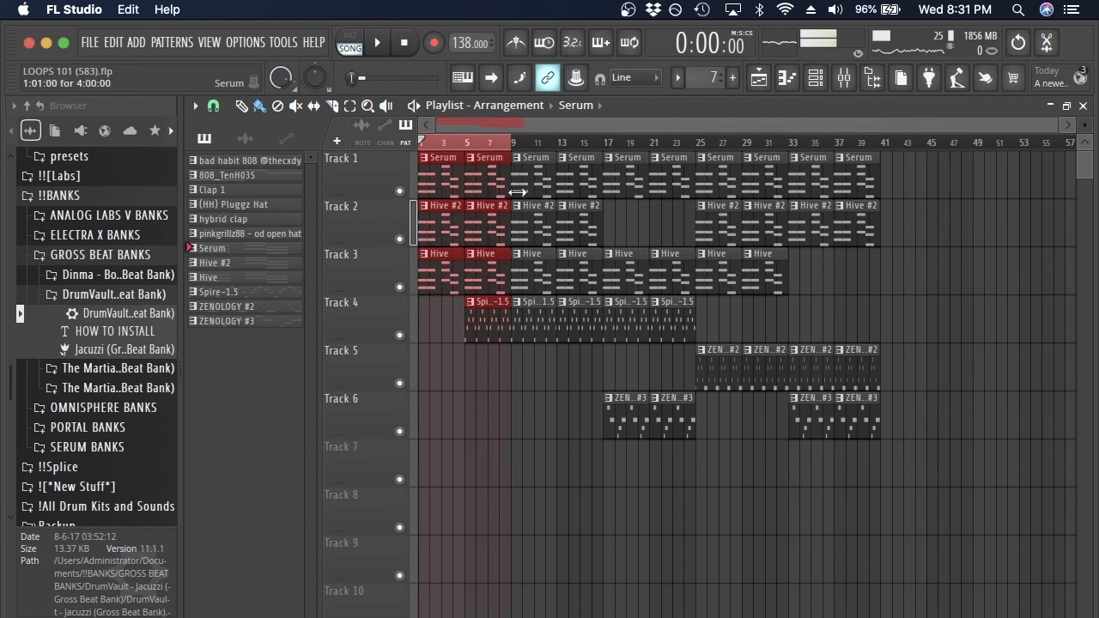
scroll(895, 321, down, 1)
scroll(905, 376, down, 1)
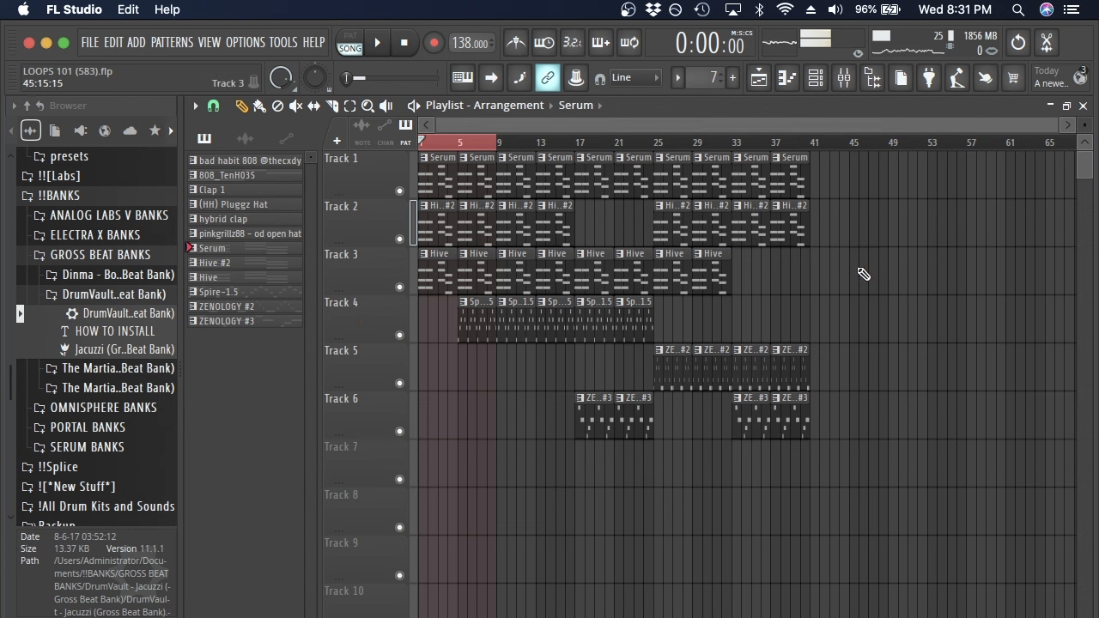
scroll(859, 274, down, 1)
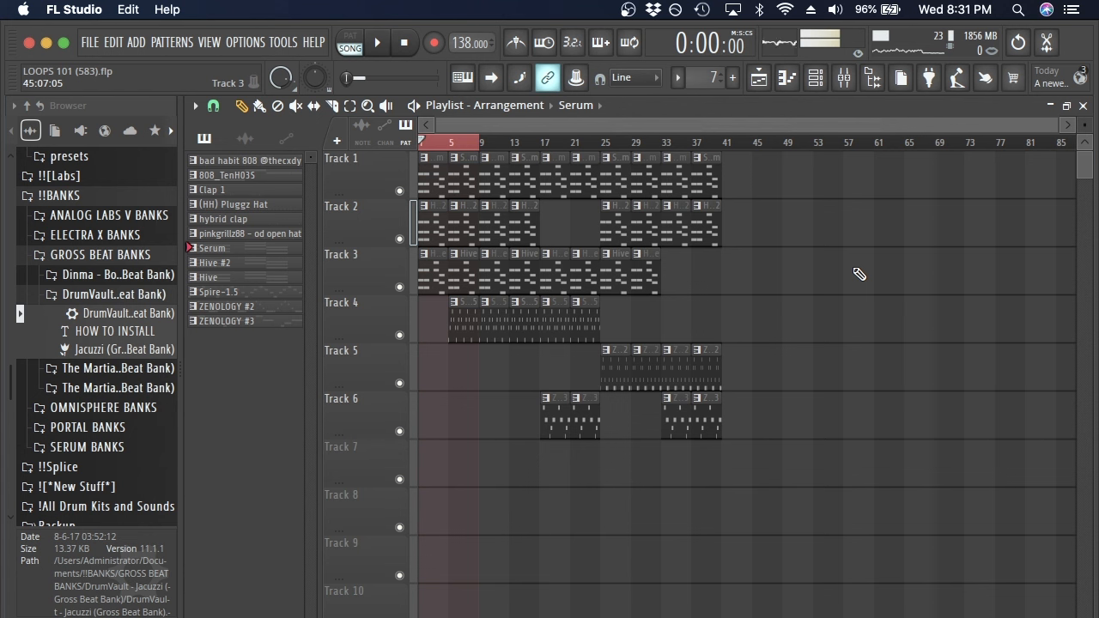
- Copy one clip each of Serum, Hive #2, Hive, Spire-1.5, ZENOLOGY #2 and ZENOLOGY #3 to the empty area at bars 57 to 64
click(583, 185)
shift+super+click(583, 288)
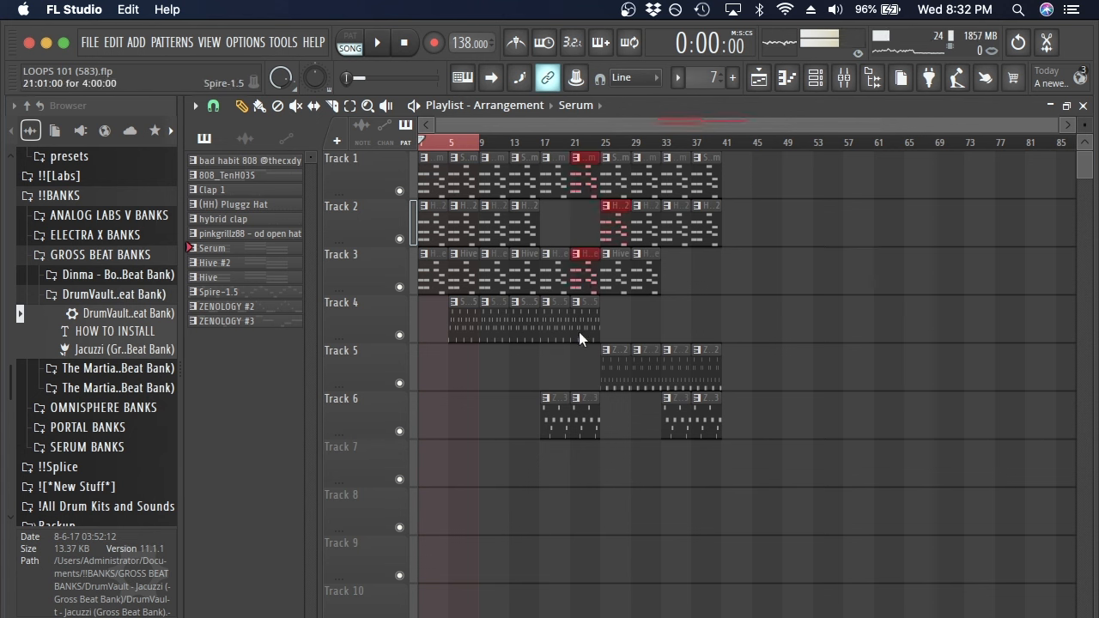
shift+super+click(581, 334)
shift+super+click(586, 420)
shift+super+click(626, 374)
drag(589, 185, 859, 184)
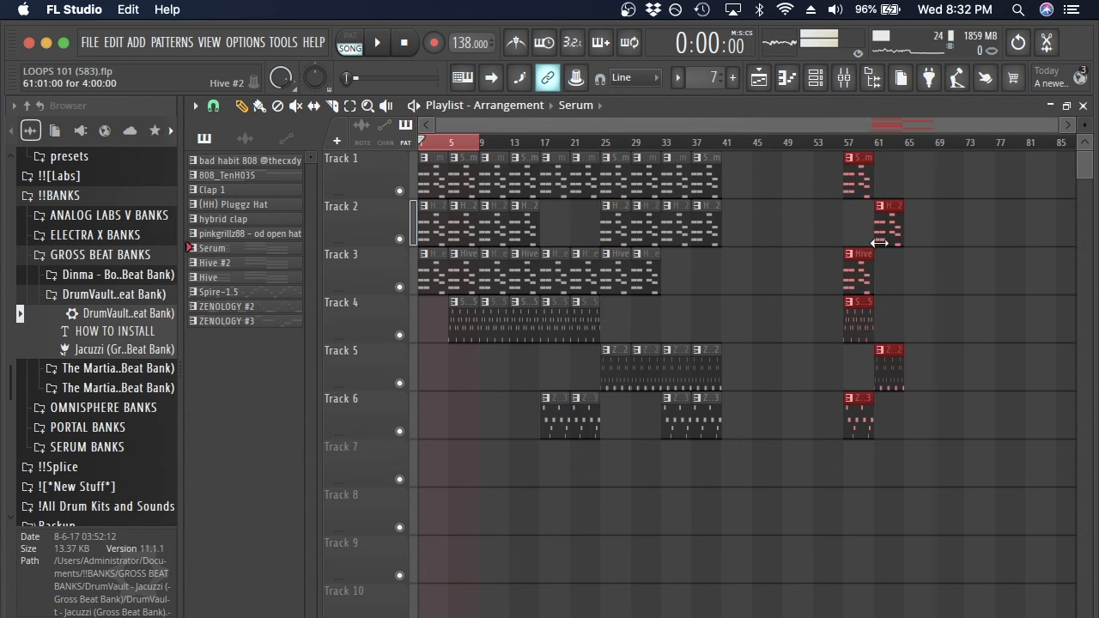
- Move the copied Serum clip to bar 49 on Track 1 and the Hive #2 copy to bar 57 on Track 2
scroll(805, 226, up, 3)
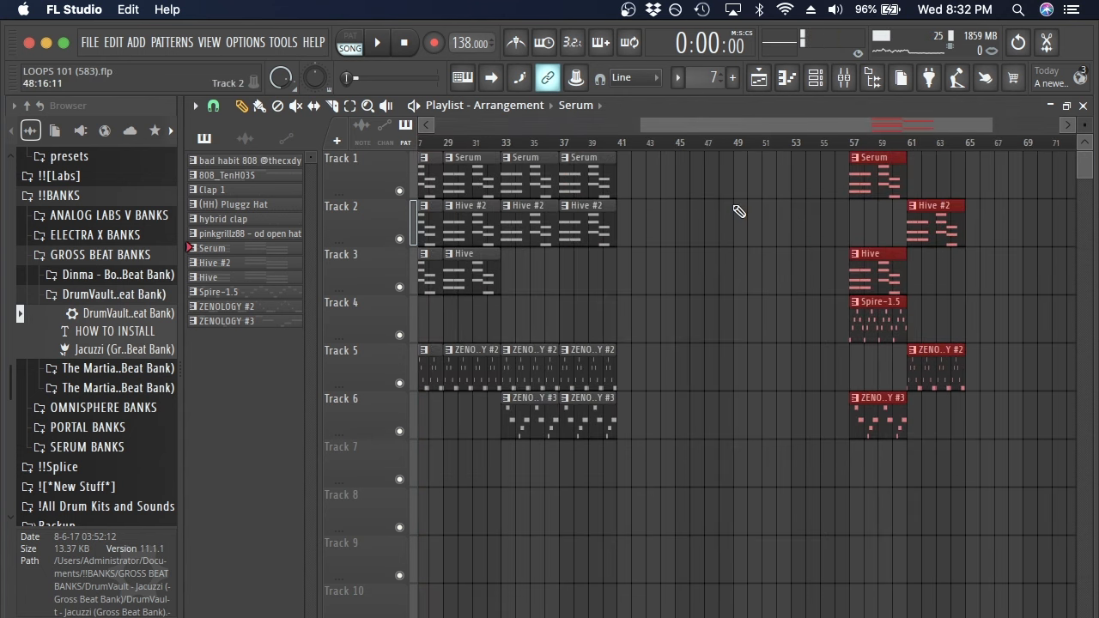
click(738, 211)
drag(876, 178, 762, 178)
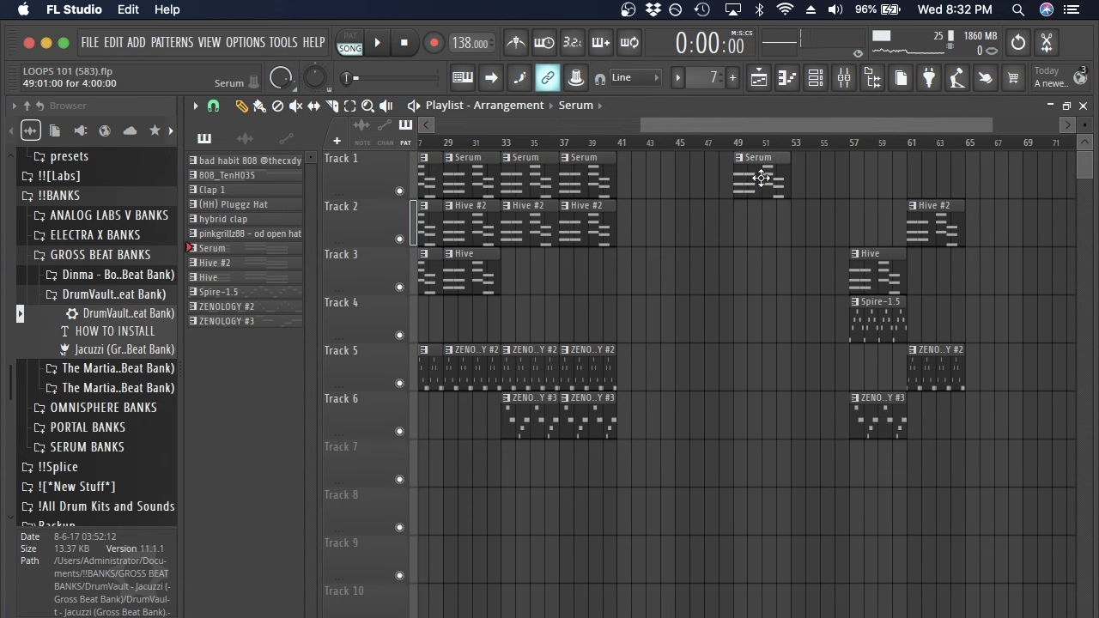
scroll(979, 329, right, 4)
scroll(929, 307, down, 2)
scroll(927, 307, up, 2)
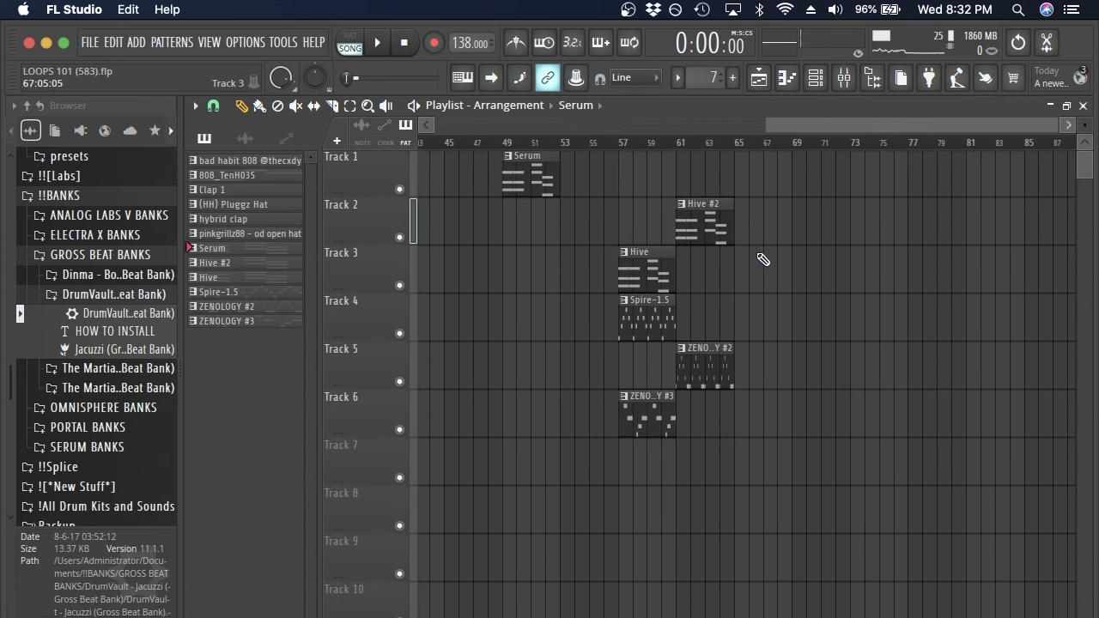
drag(716, 219, 661, 221)
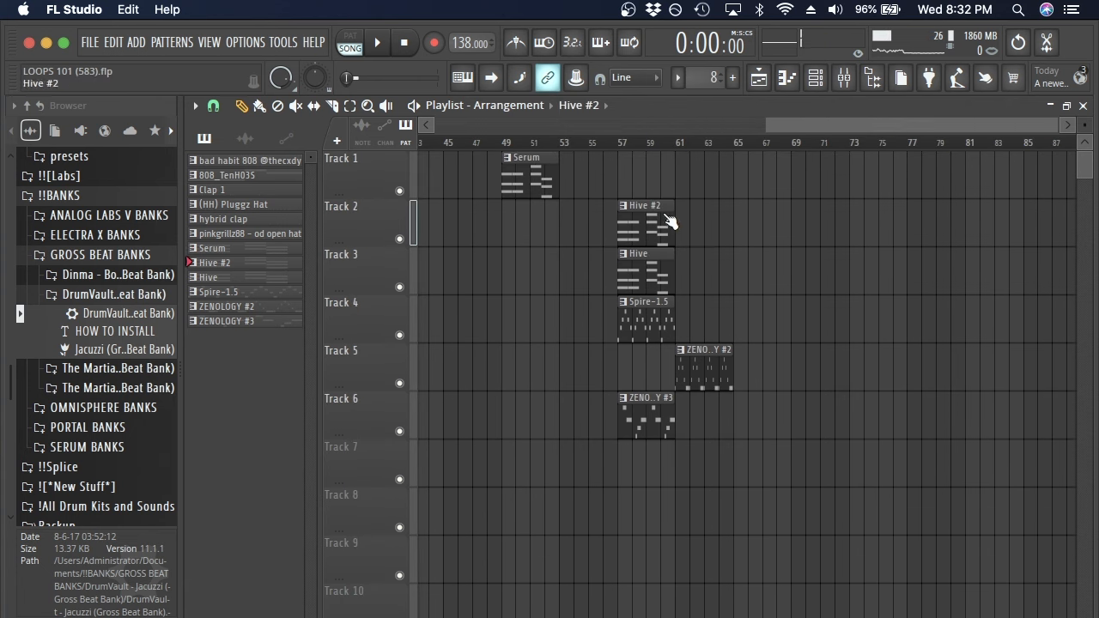
- Stagger the remaining copies on their tracks: Hive at bar 65, Spire-1.5 at 73, ZENOLOGY #2 at 81 and ZENOLOGY #3 at 89
drag(654, 277, 769, 278)
drag(661, 322, 893, 326)
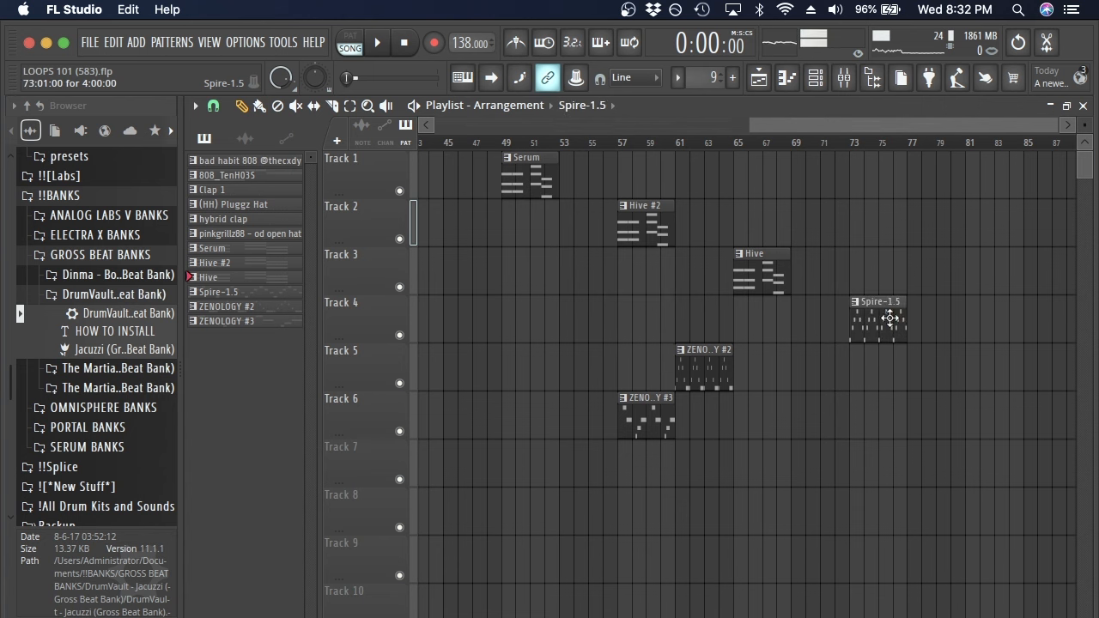
drag(754, 373, 1011, 362)
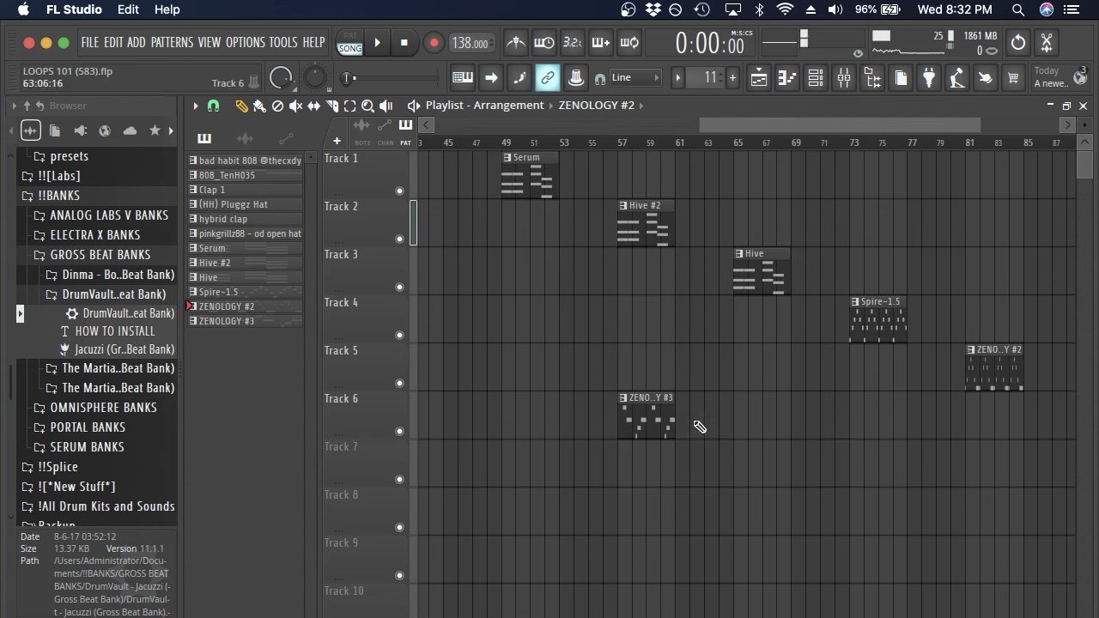
drag(632, 421, 1025, 392)
- Briefly start and stop playback, and clear the time selection over bars 1 to 8
scroll(1013, 326, down, 2)
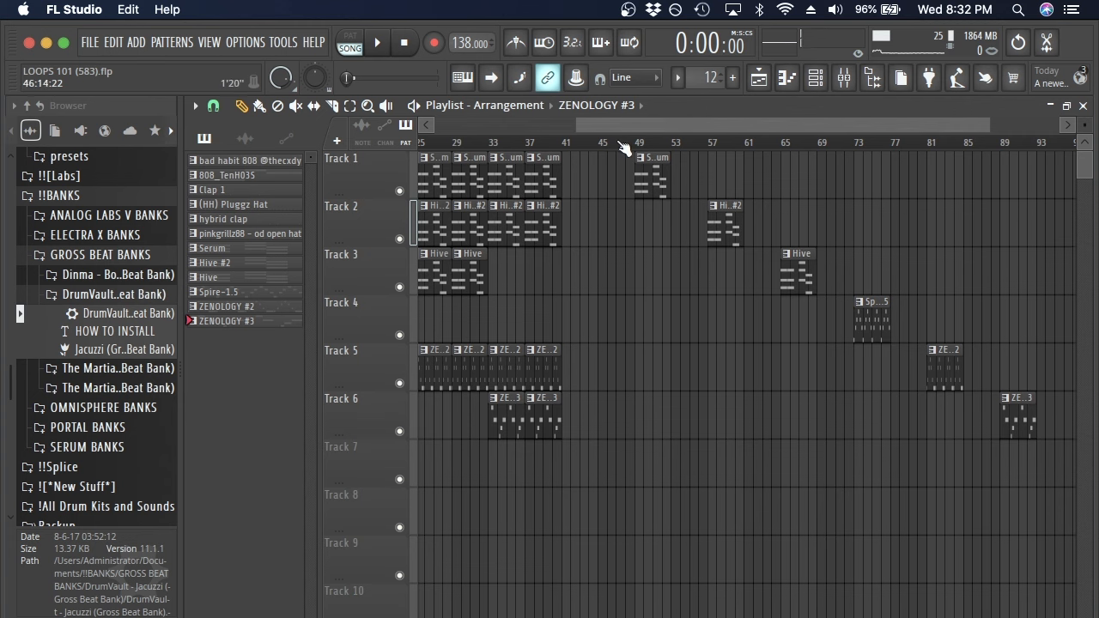
key(space)
key(space)
key(space)
key(space)
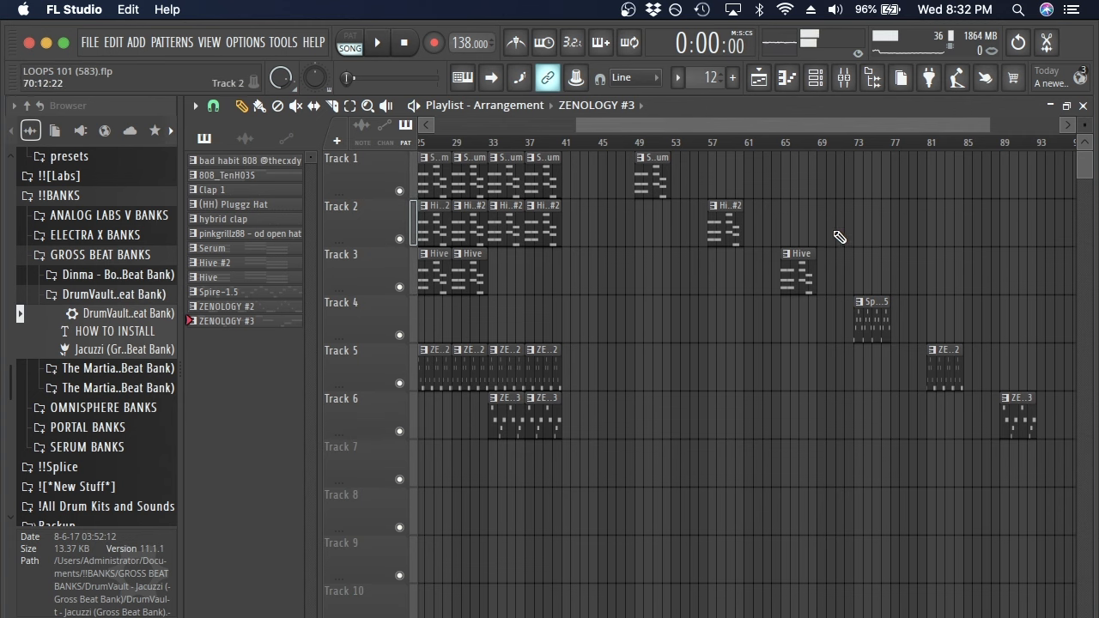
scroll(846, 219, down, 3)
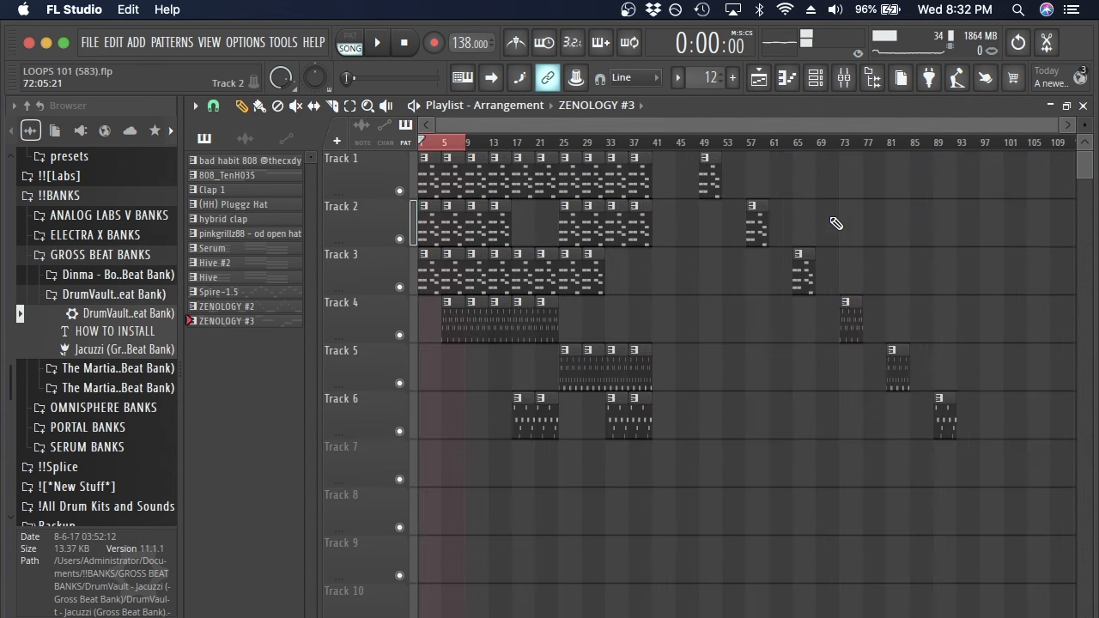
right_click(495, 143)
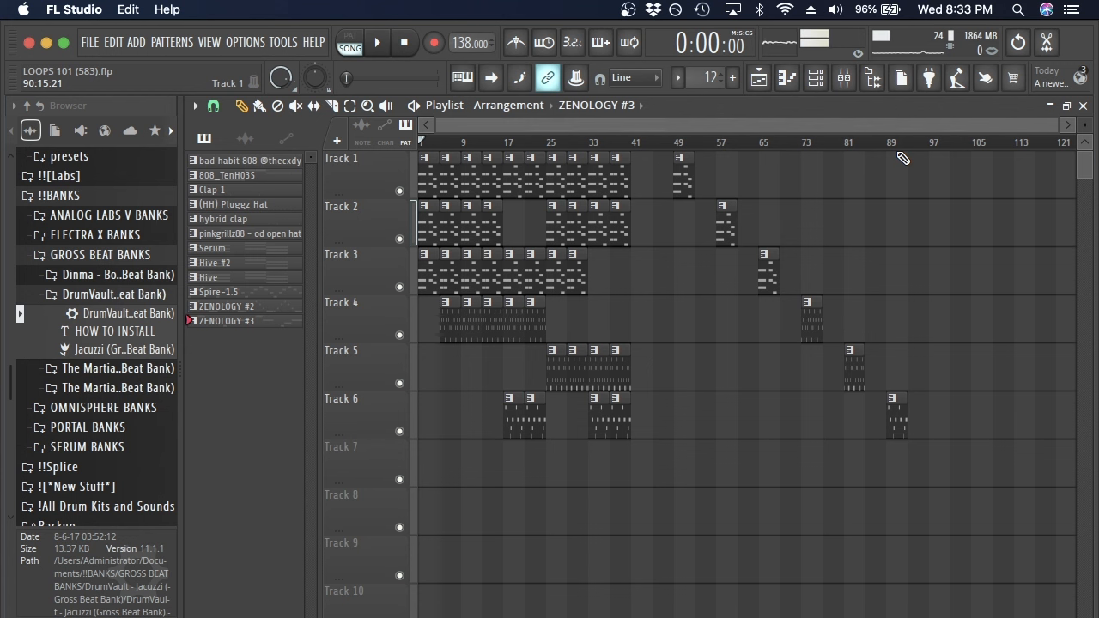
- Start an MP3 export and choose the !April Loops (2024) folder inside Documents, !!!{ALL BEATS/LOOPS}, !!!2024 Loops as its destination
click(96, 38)
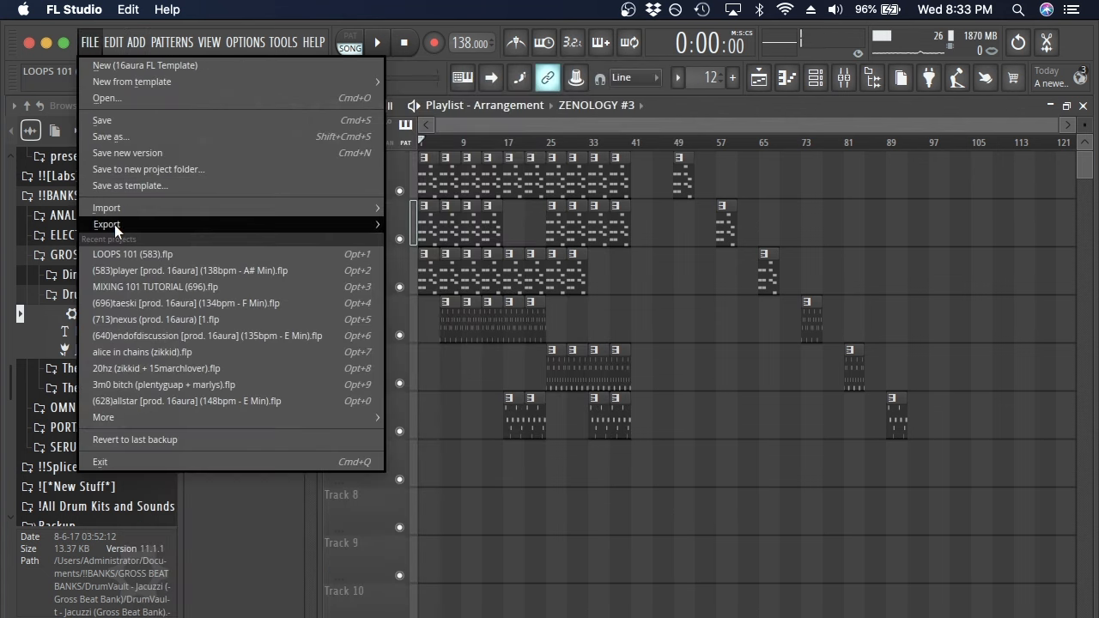
mouse_move(117, 224)
click(453, 256)
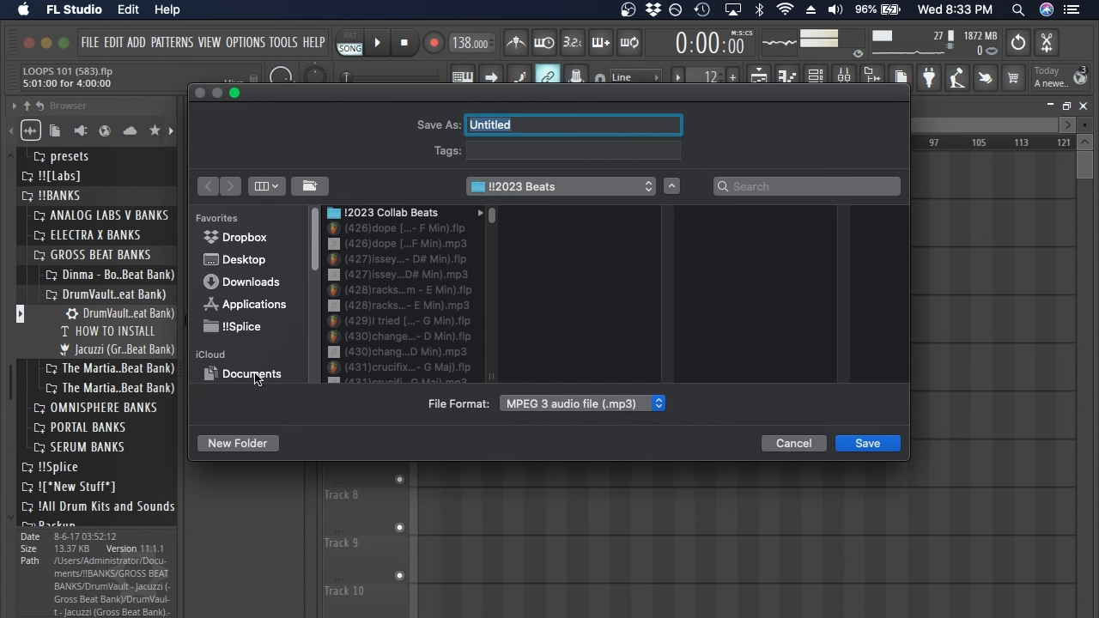
click(256, 376)
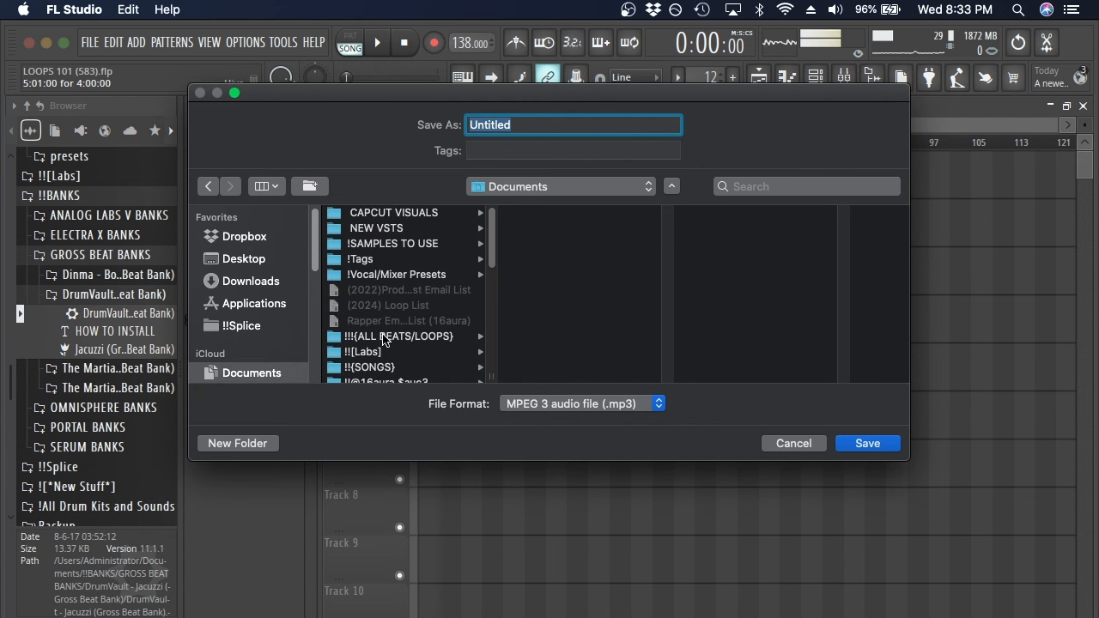
click(384, 338)
click(588, 275)
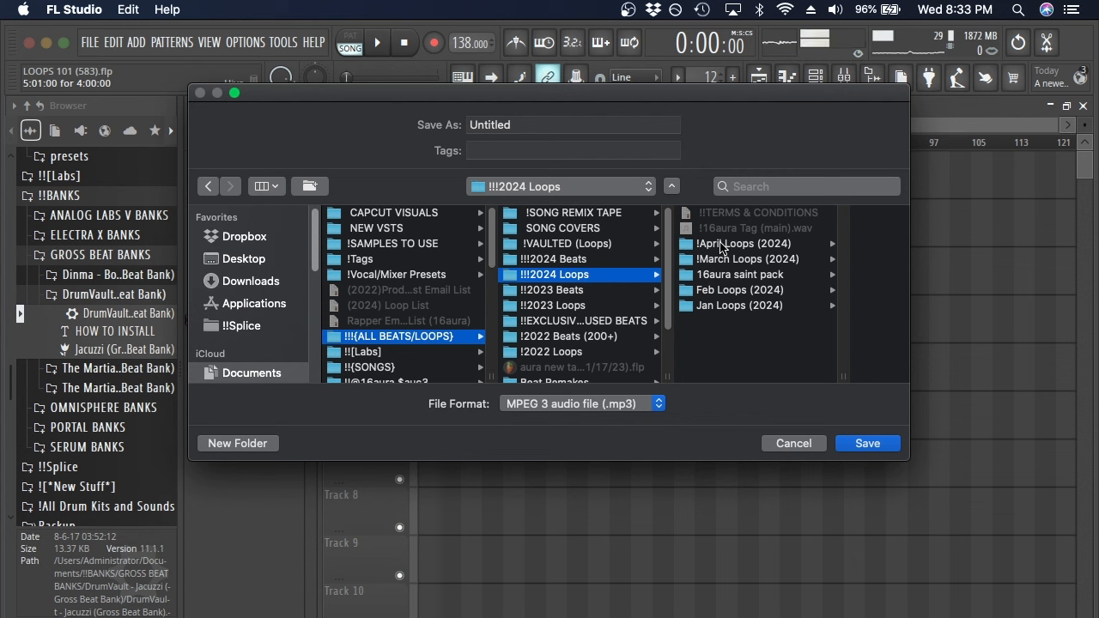
click(722, 245)
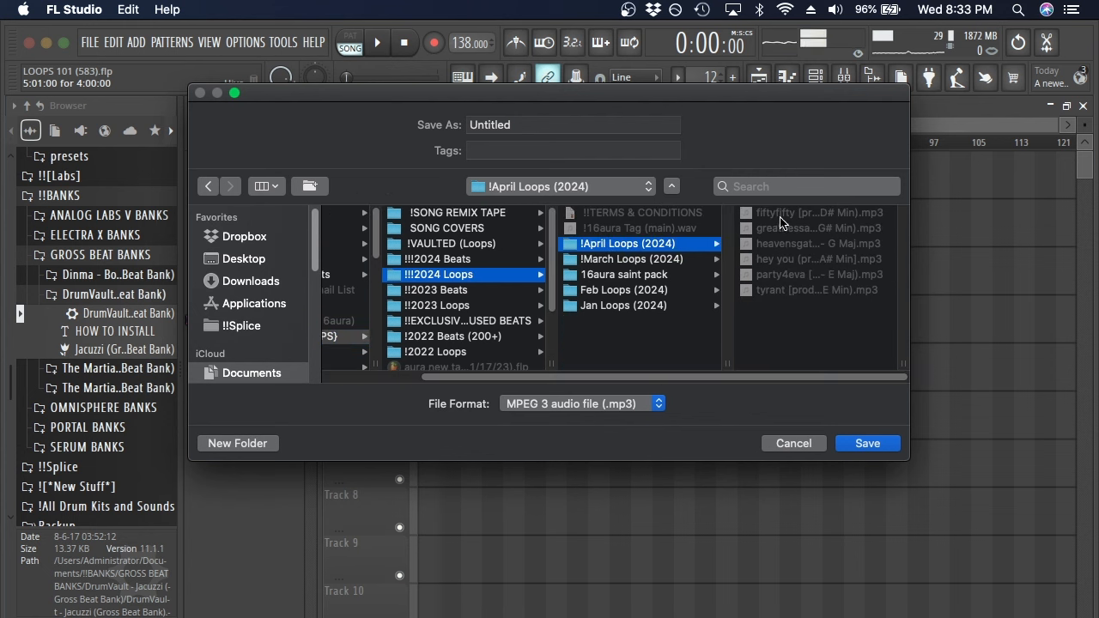
- Take over the existing fiftyfifty file's name for the export and replace its title with "loop tutorial"
click(786, 215)
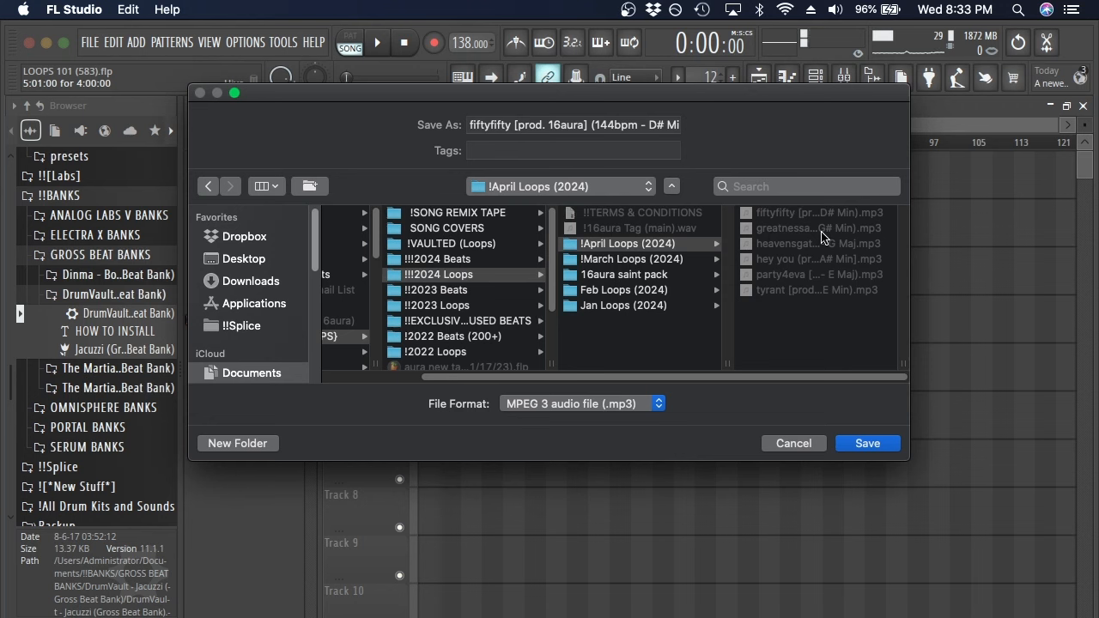
click(822, 229)
click(822, 243)
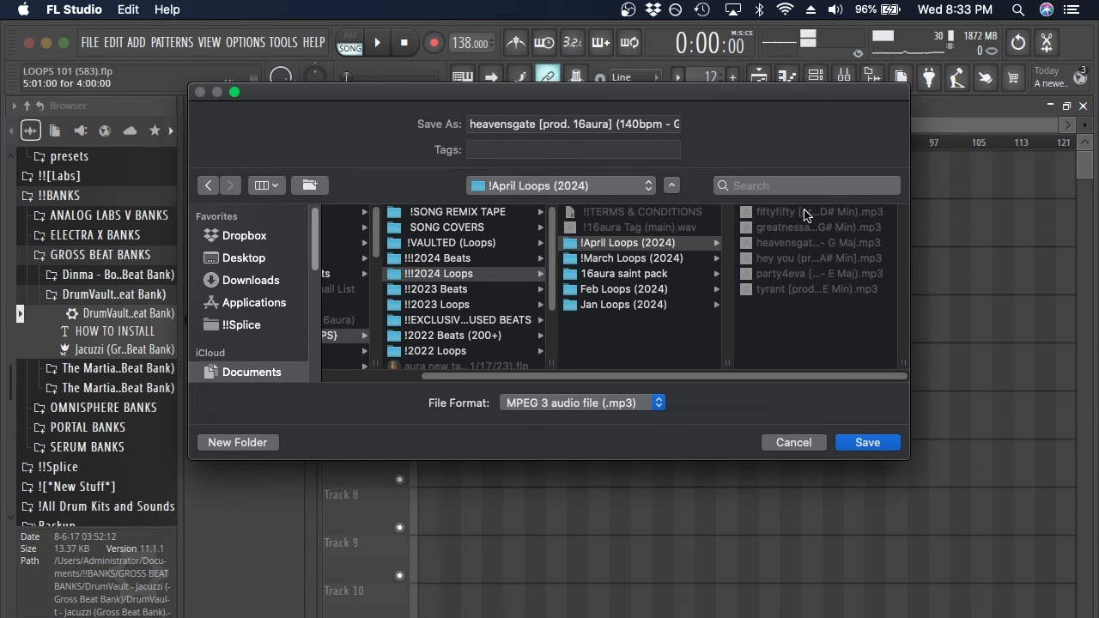
click(805, 215)
drag(513, 123, 448, 129)
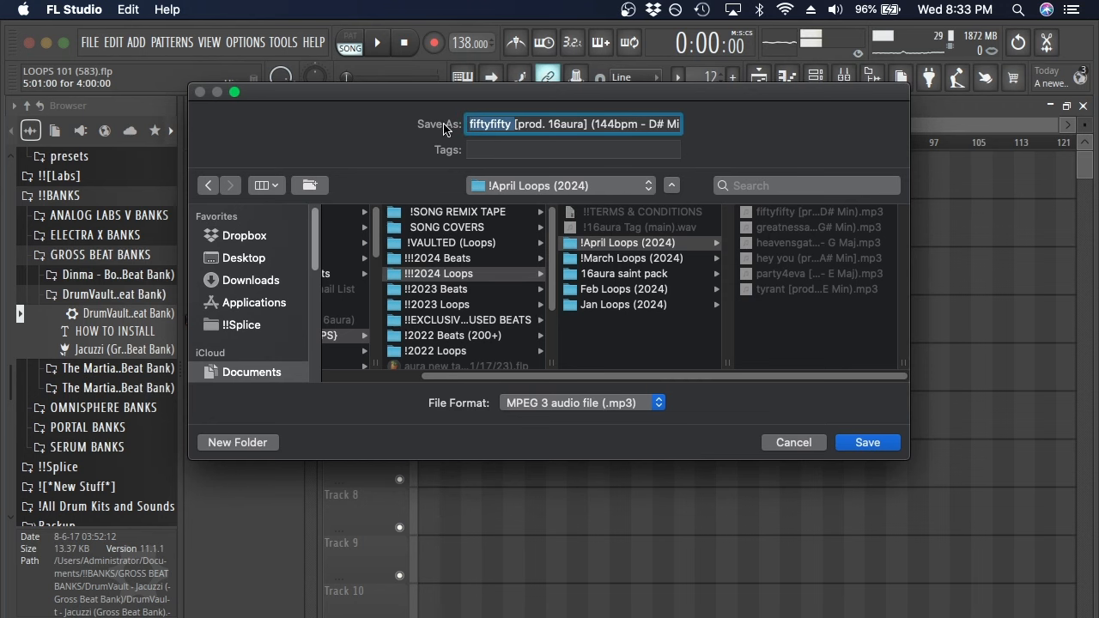
key(BackSpace)
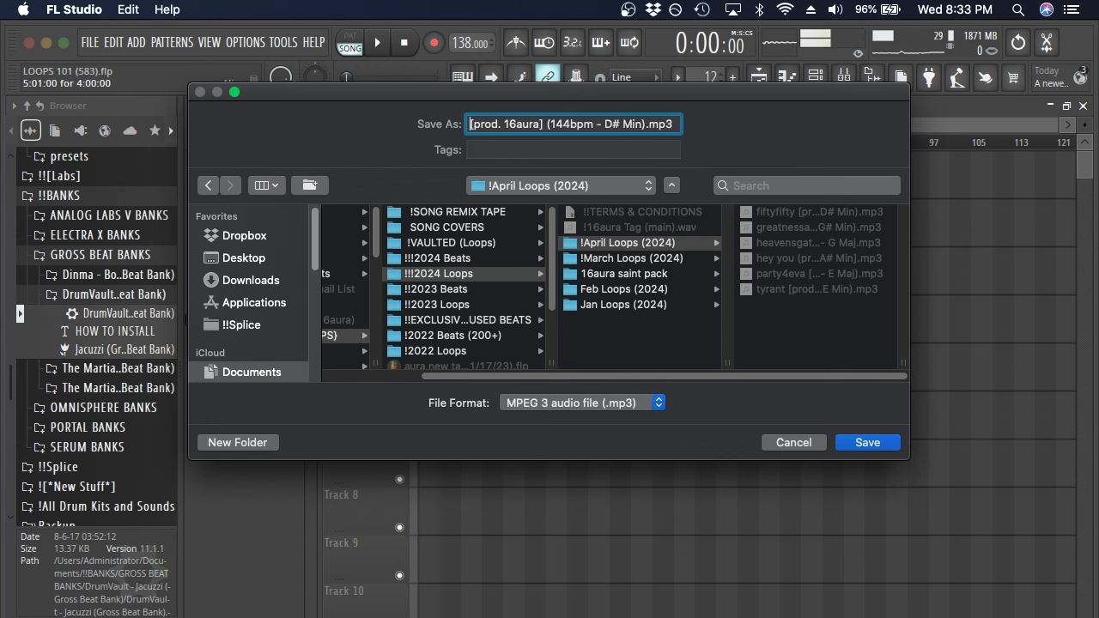
text(loop tutorial)
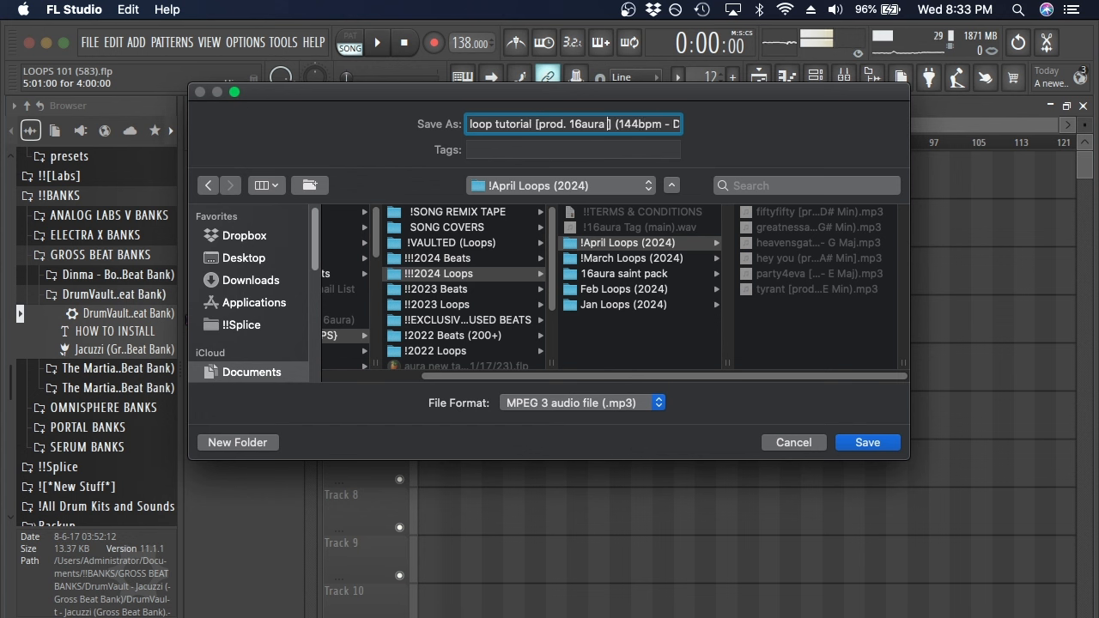
text(+ )
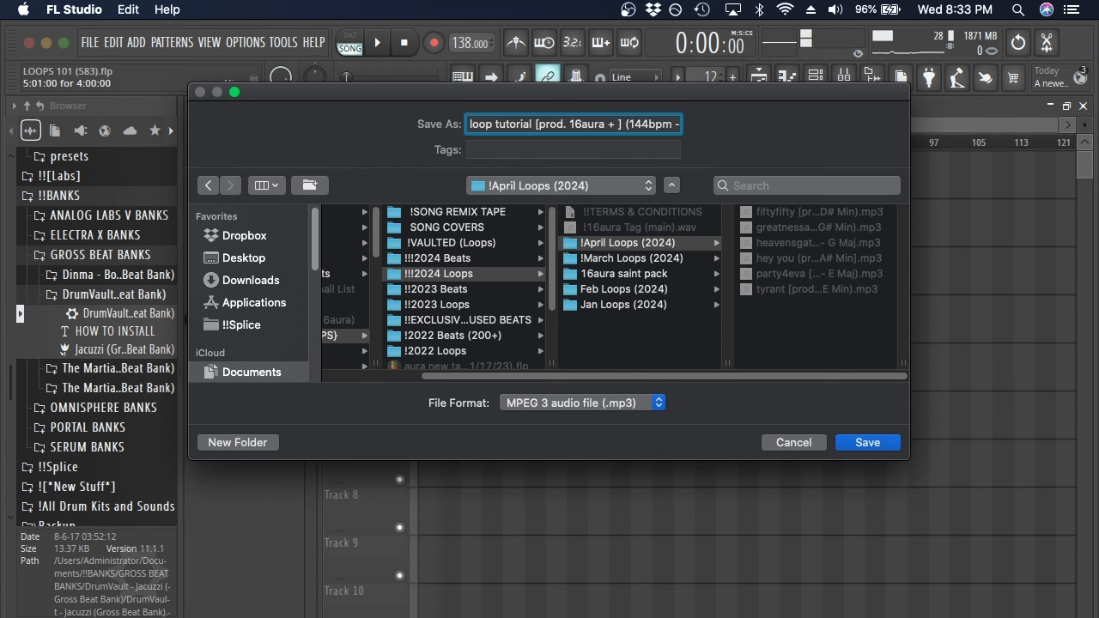
text(//)
key(BackSpace)
key(BackSpace)
key(BackSpace)
key(BackSpace)
key(BackSpace)
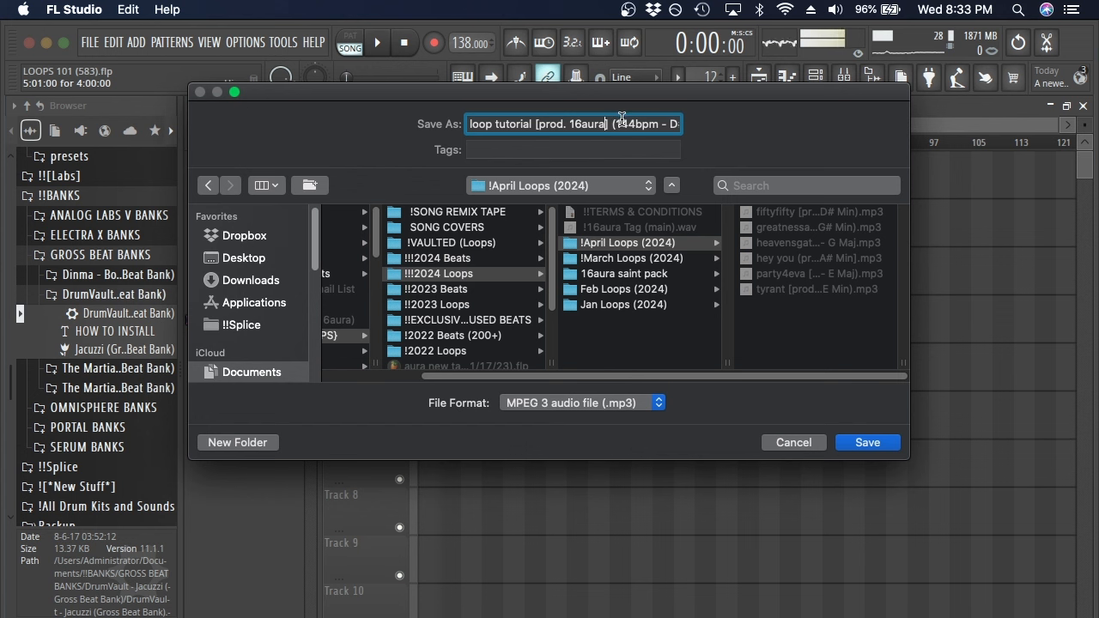
- Change the tempo in the file name to 138 and remove the D# Min key and everything after it
drag(617, 124, 643, 126)
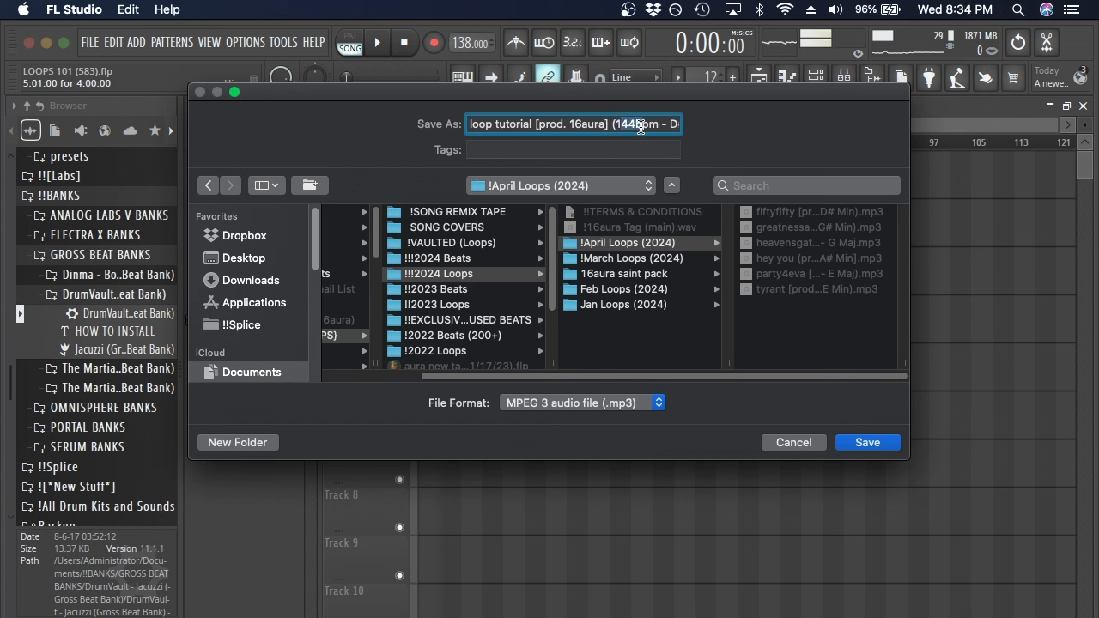
text(138)
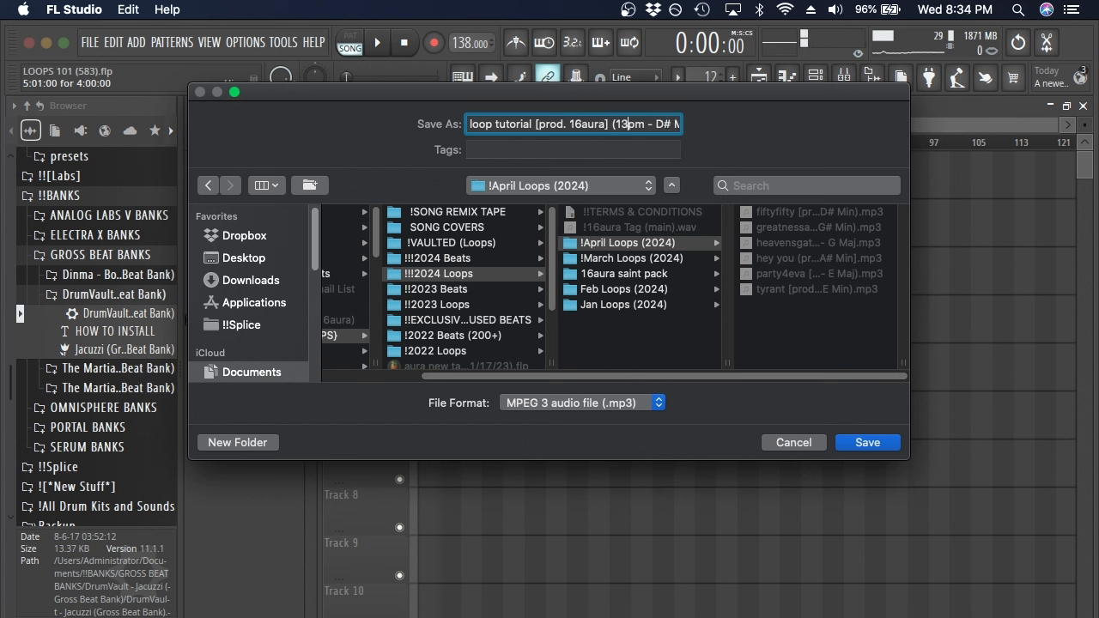
drag(658, 124, 760, 128)
click(668, 126)
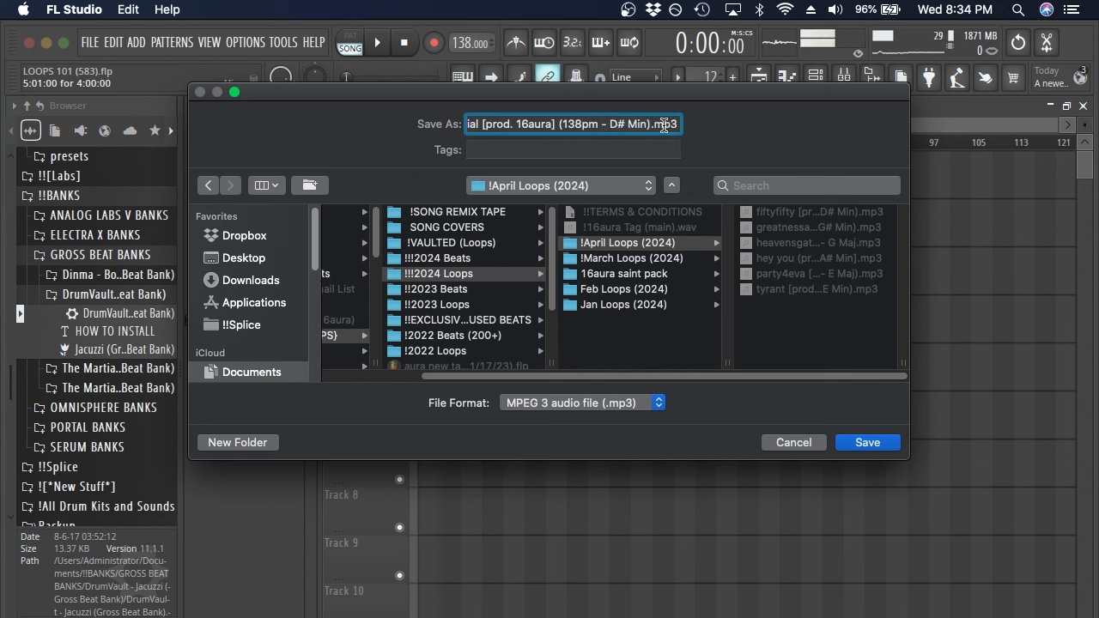
drag(610, 123, 697, 123)
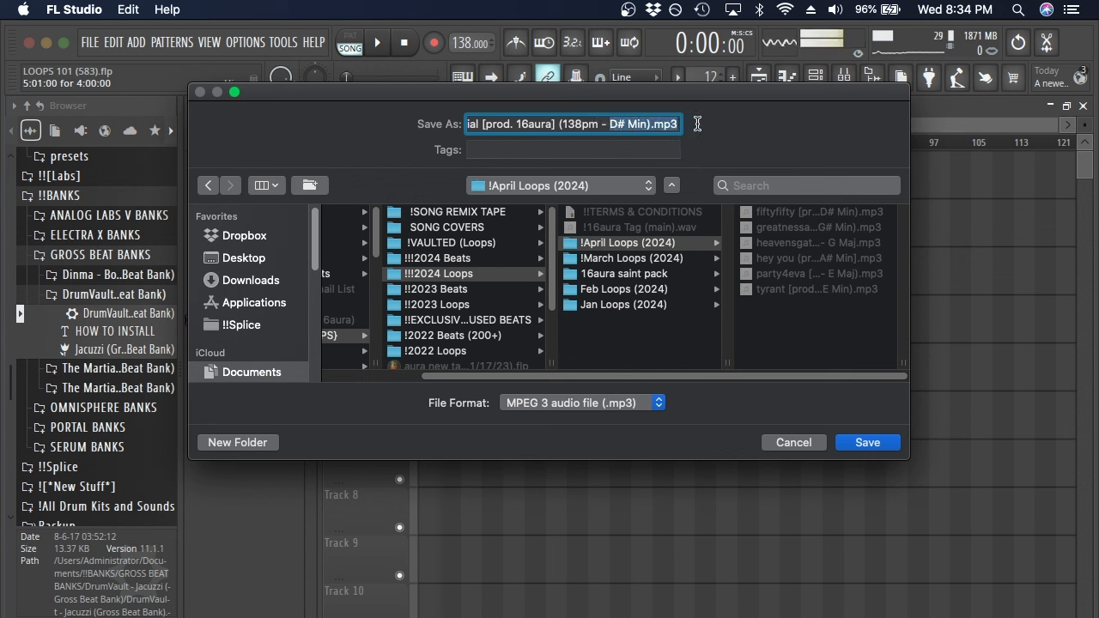
key(BackSpace)
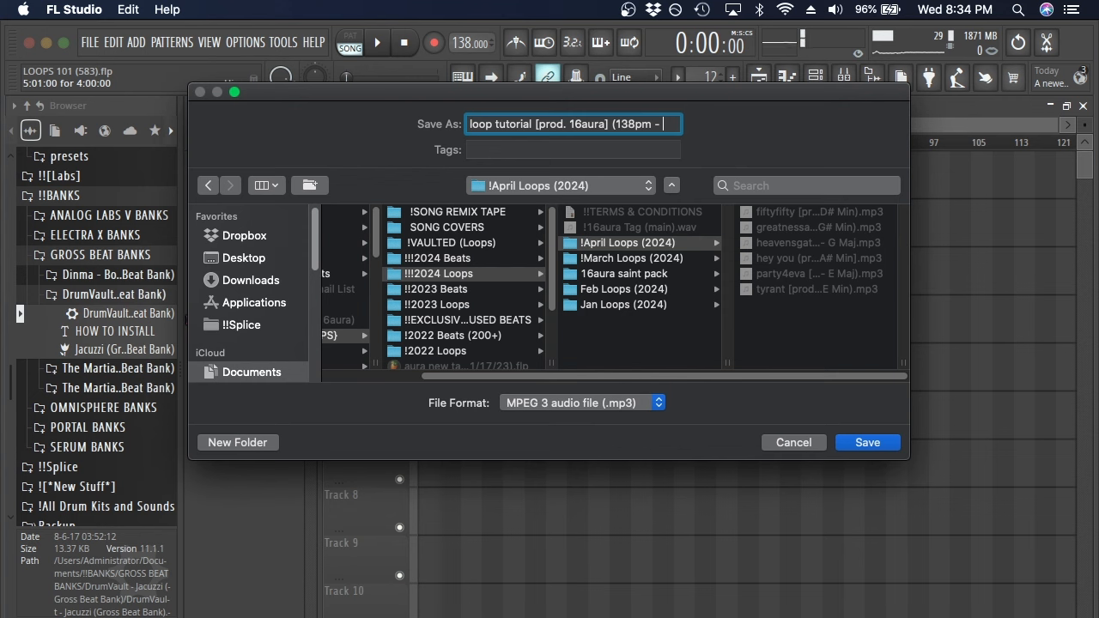
- Accept the file name and render the full song as a stereo 192 kbps MP3
key(Return)
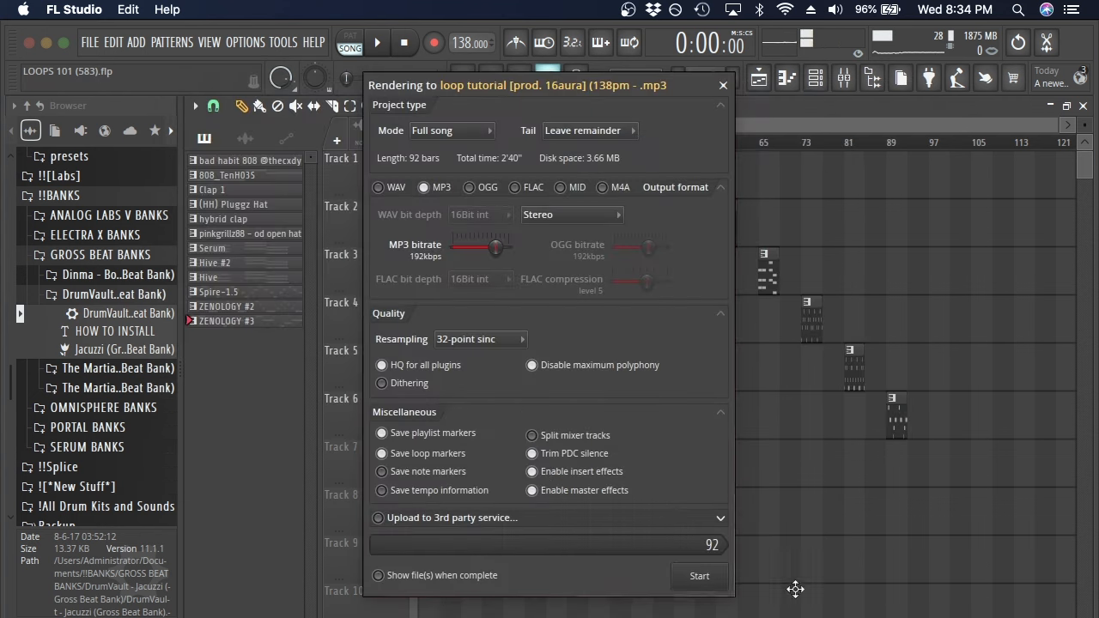
click(699, 576)
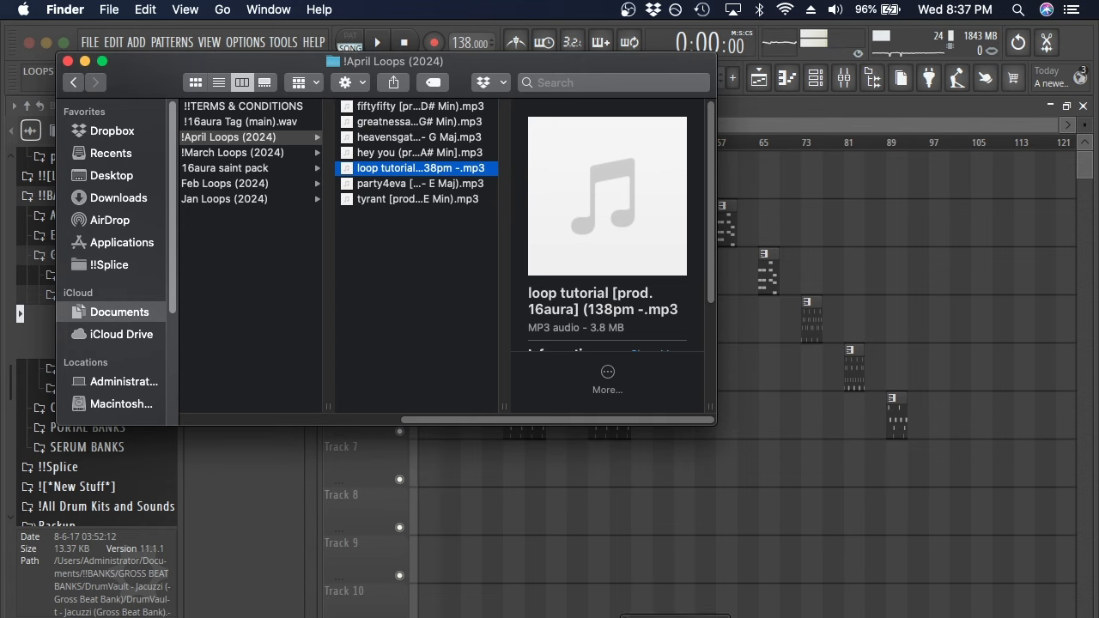
- Switch to Chrome and run the exported loop tutorial MP3 through the Tunebat Analyzer to find its key
click(675, 617)
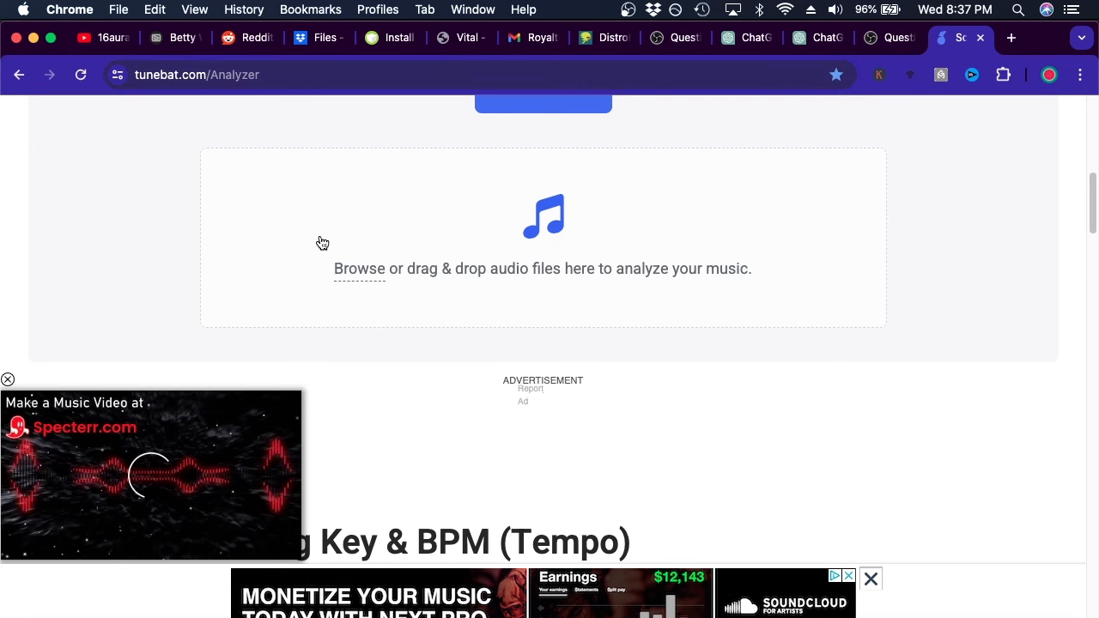
click(36, 617)
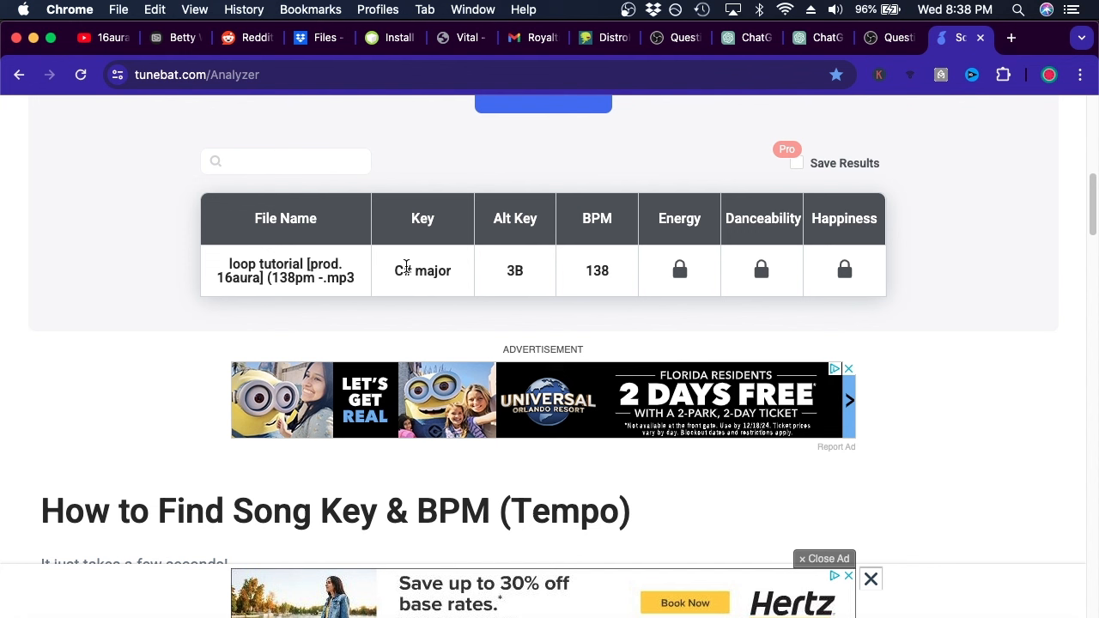
- Rename the loop tutorial MP3 in Finder, adding "C# Maj)" at the end of its name
click(36, 617)
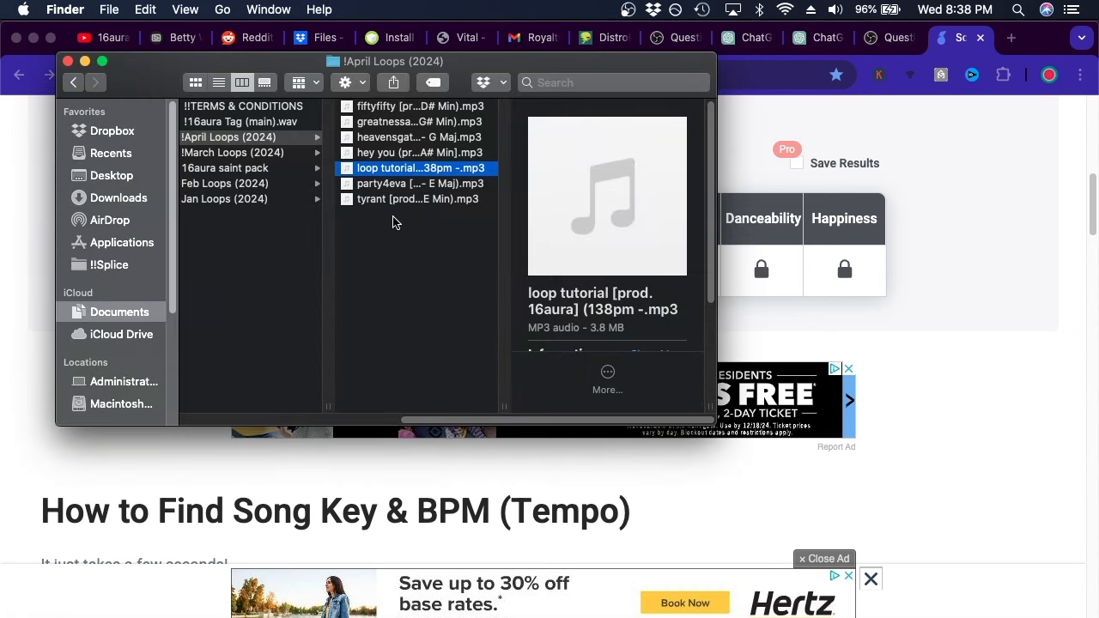
right_click(410, 169)
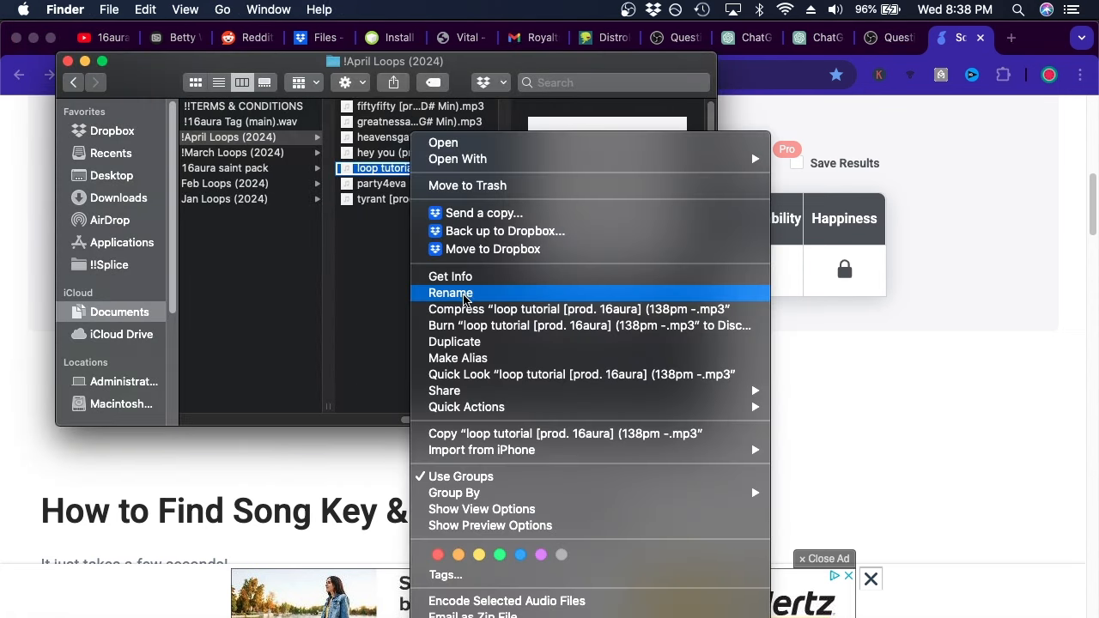
click(452, 293)
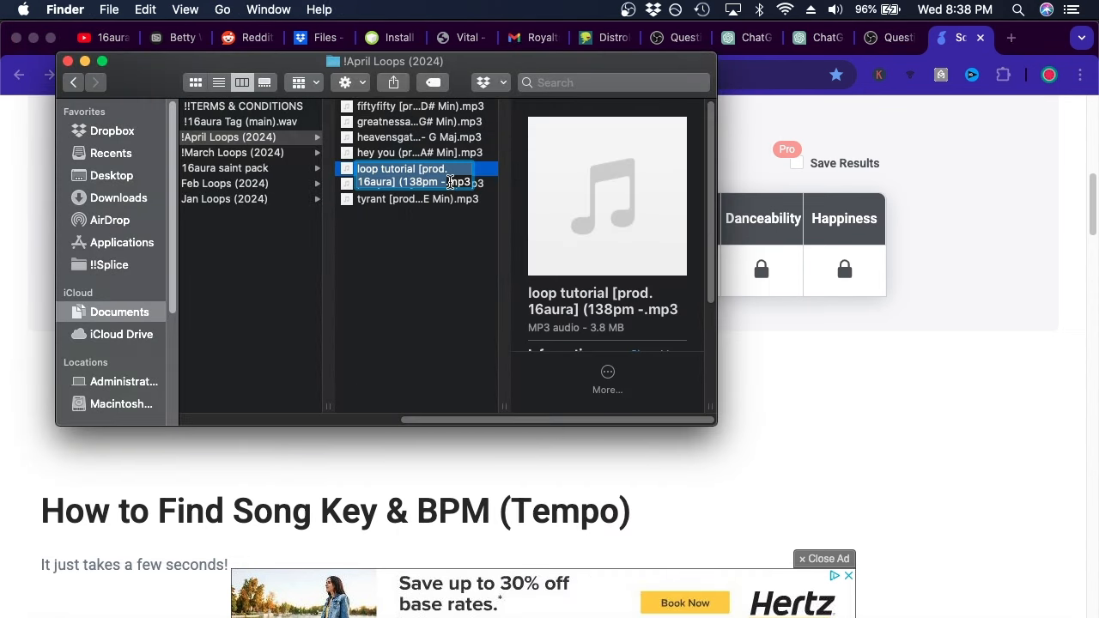
click(450, 182)
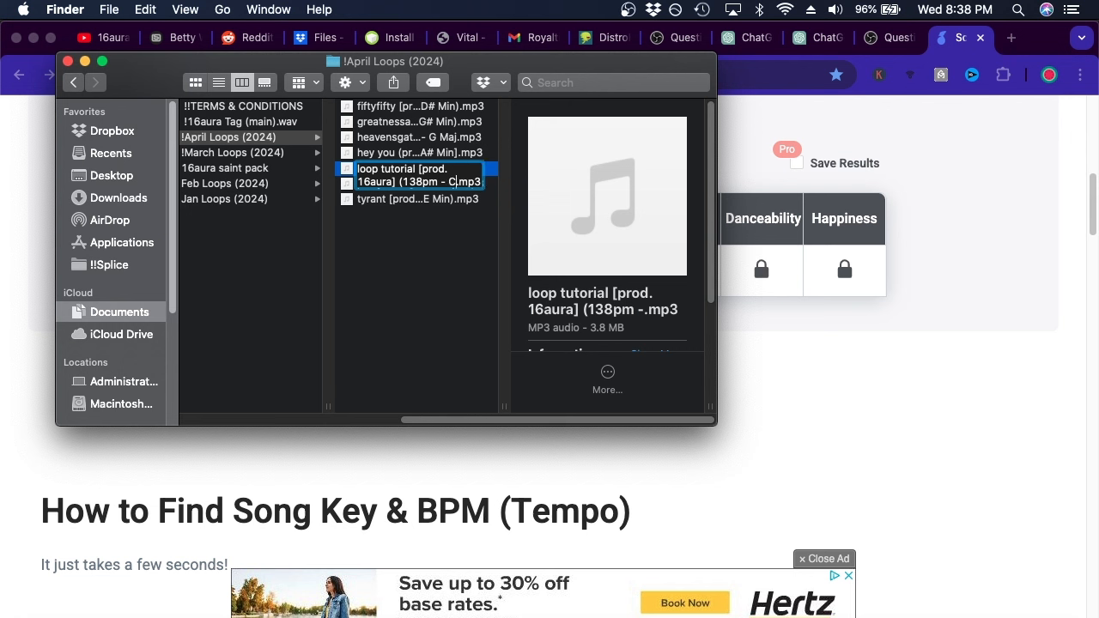
text(C# Maj))
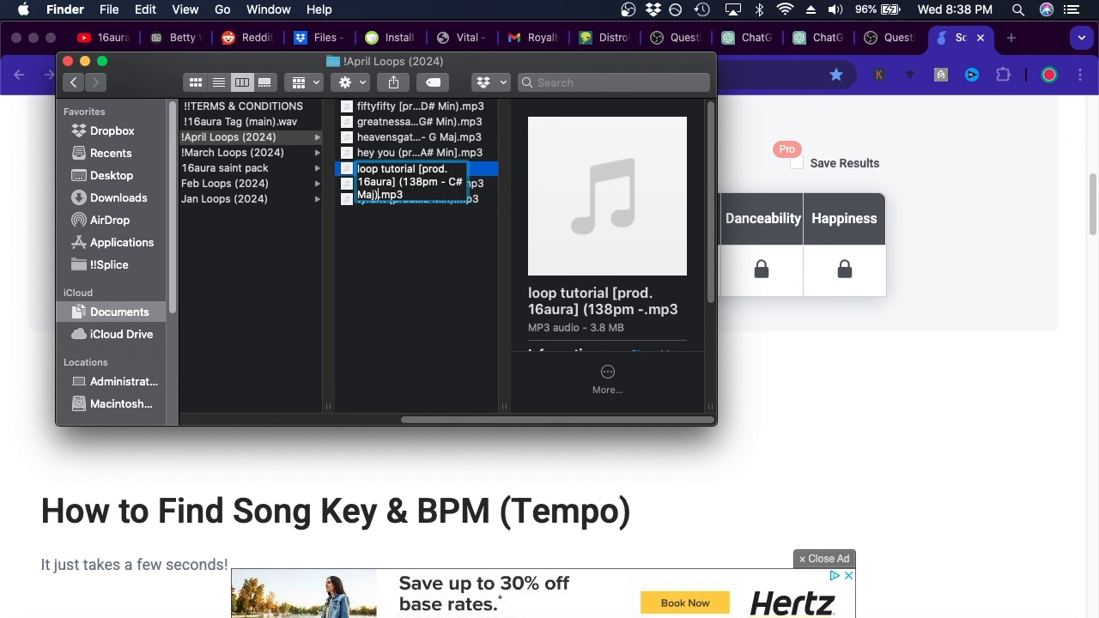
key(Return)
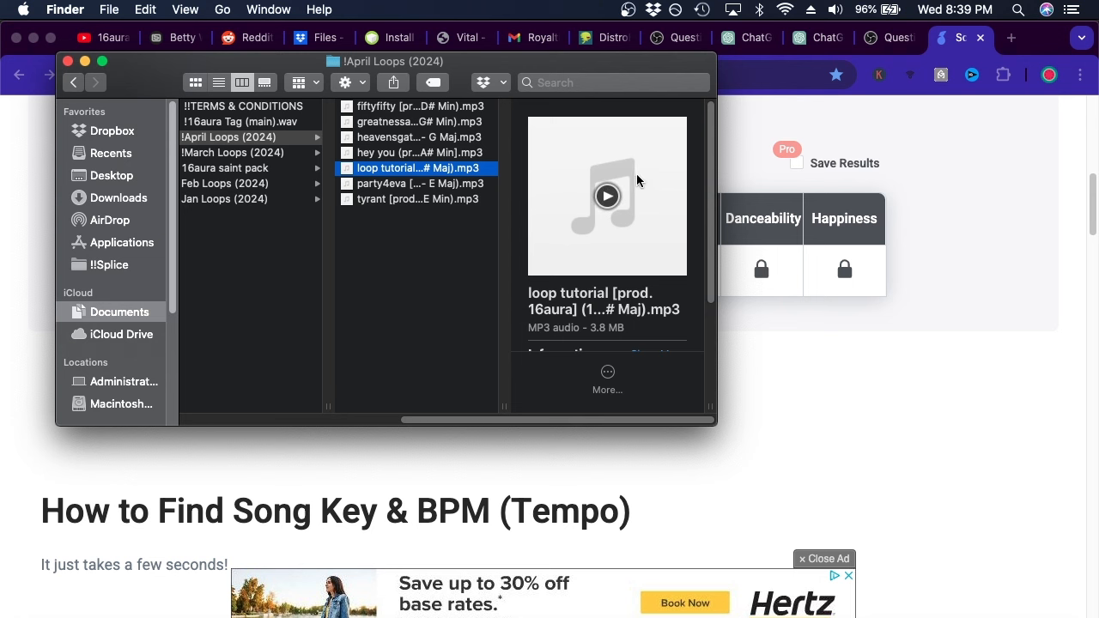
right_click(418, 170)
click(447, 293)
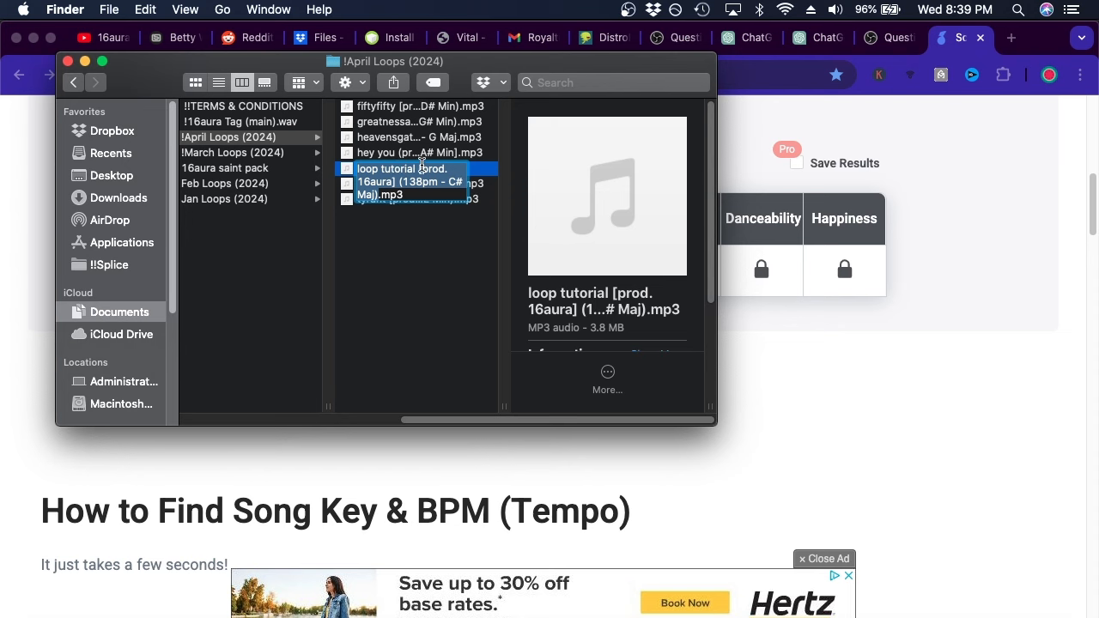
click(463, 248)
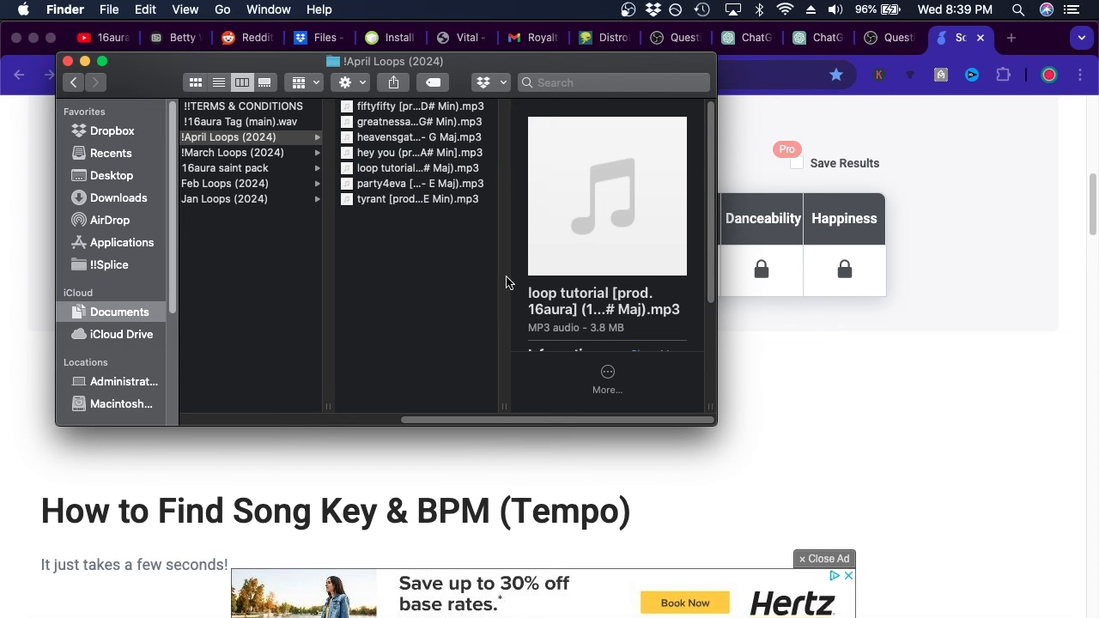
- Bring the loop tutorial MP3 from !April Loops (2024) into the FL Studio playlist on Track 8, starting at bar 1
click(759, 617)
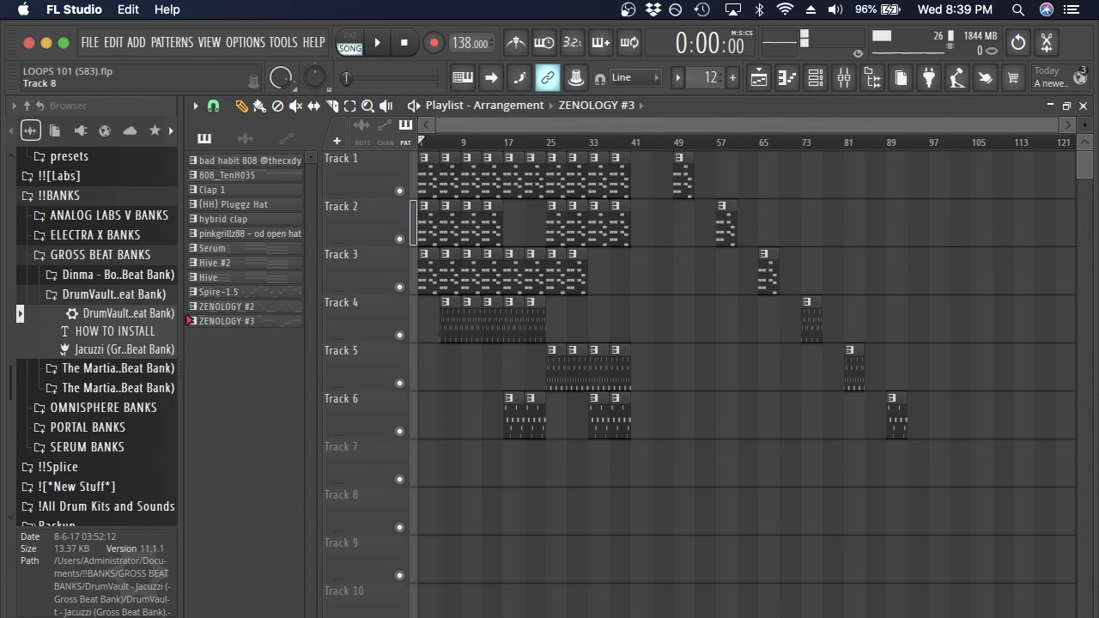
click(26, 617)
drag(412, 168, 659, 516)
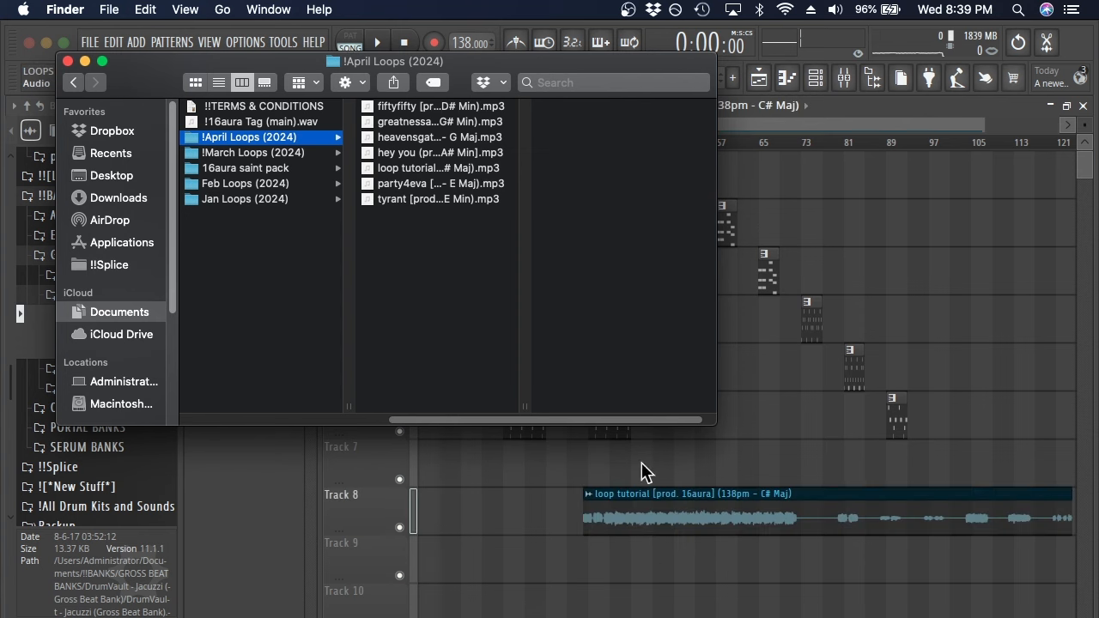
drag(666, 515, 421, 520)
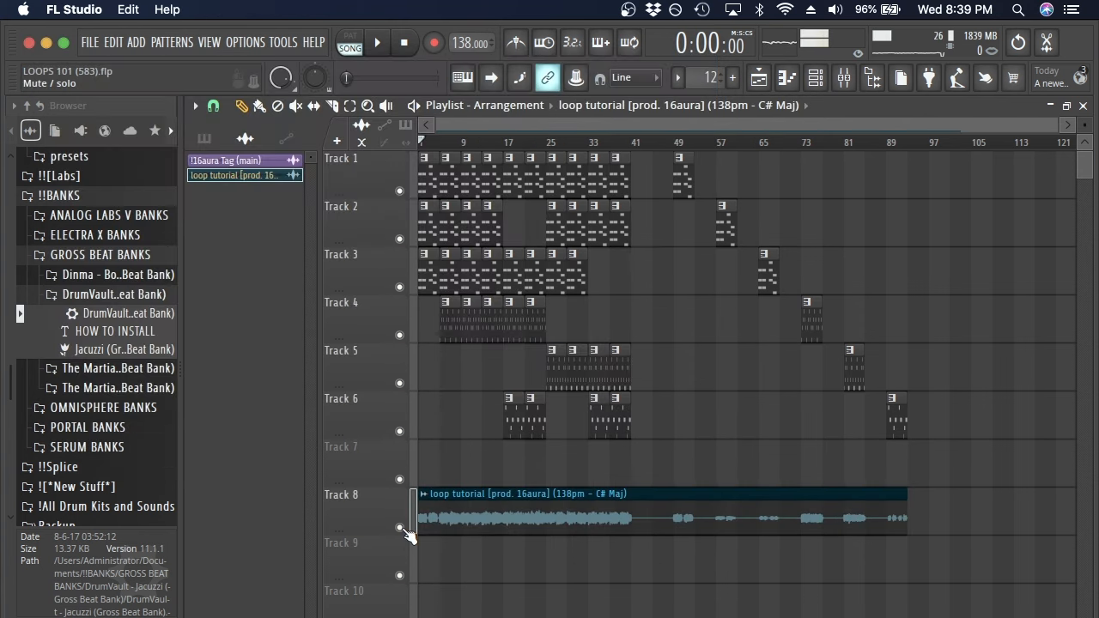
- Solo Track 8 and set the playlist snap to Bar
scroll(532, 481, down, 2)
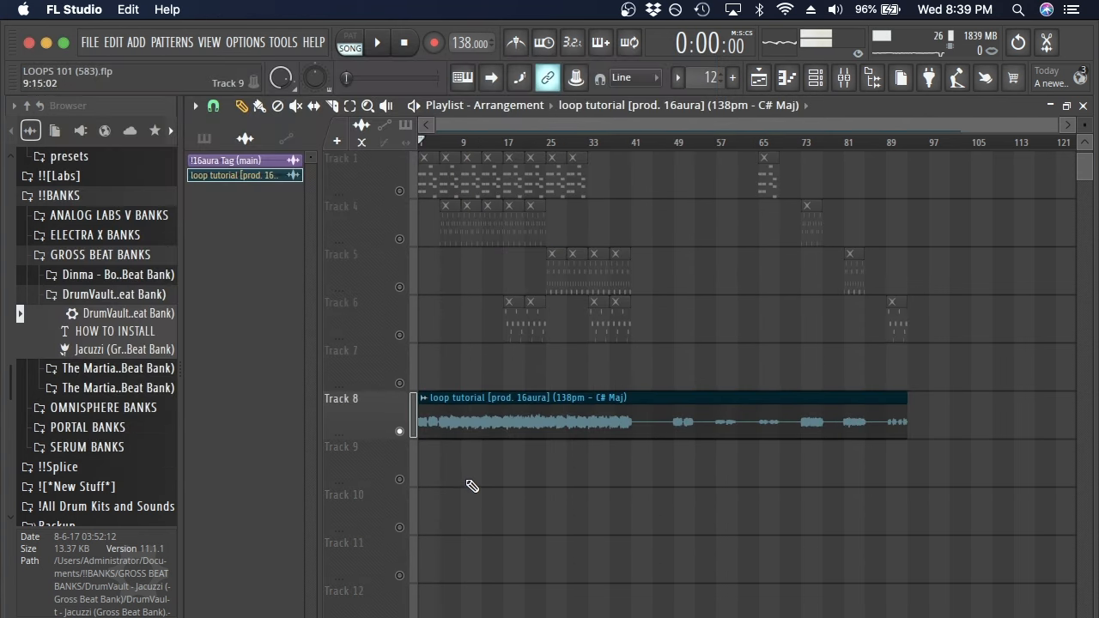
scroll(371, 315, up, 4)
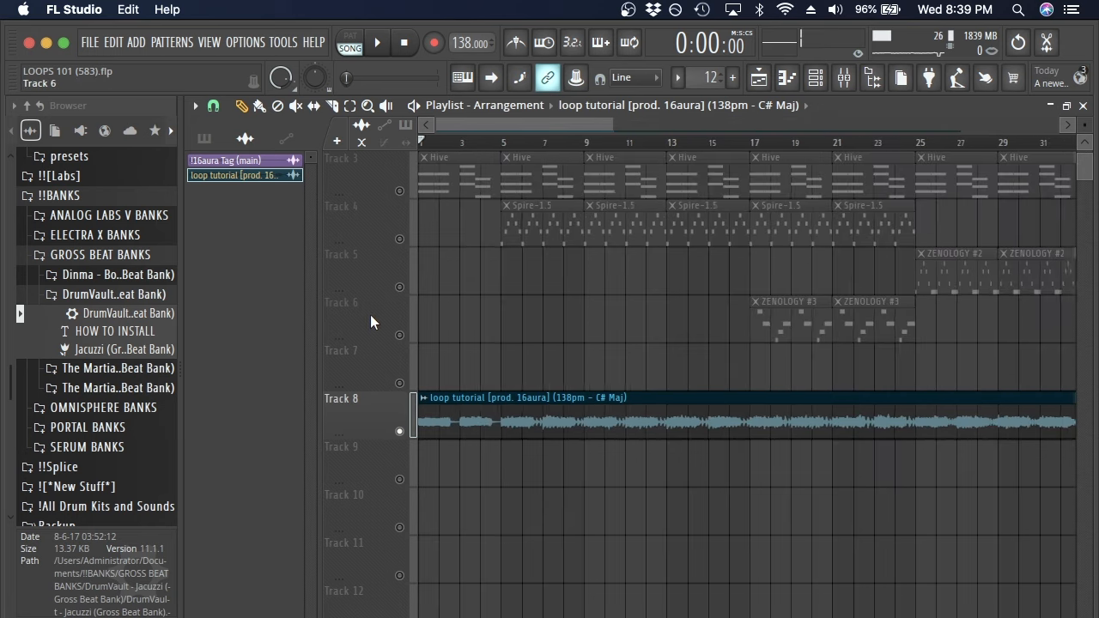
scroll(370, 314, down, 2)
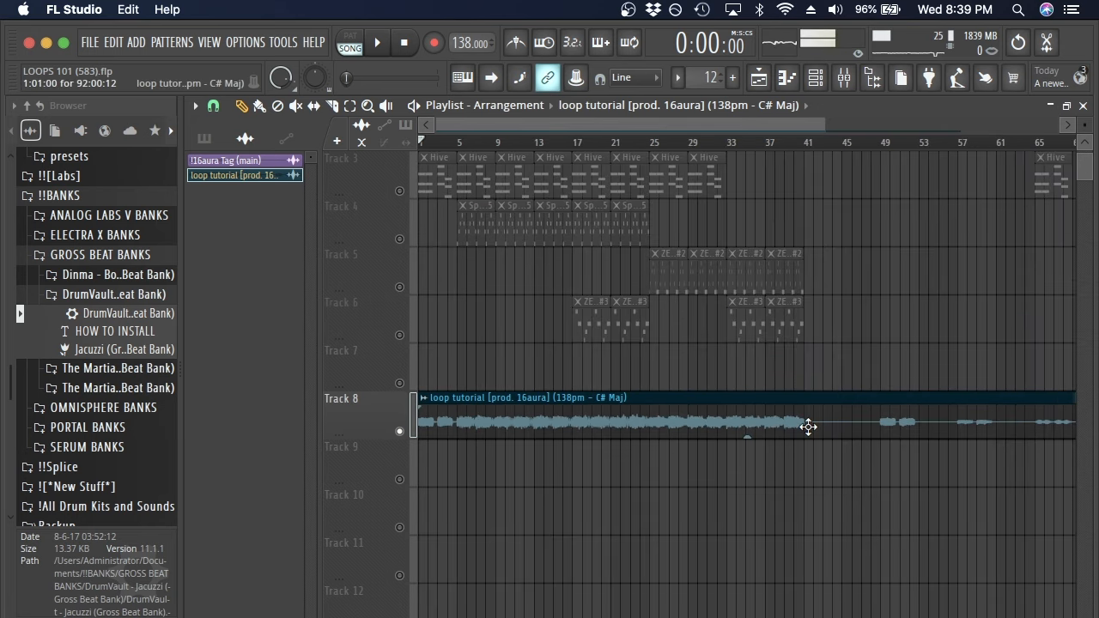
scroll(695, 483, down, 1)
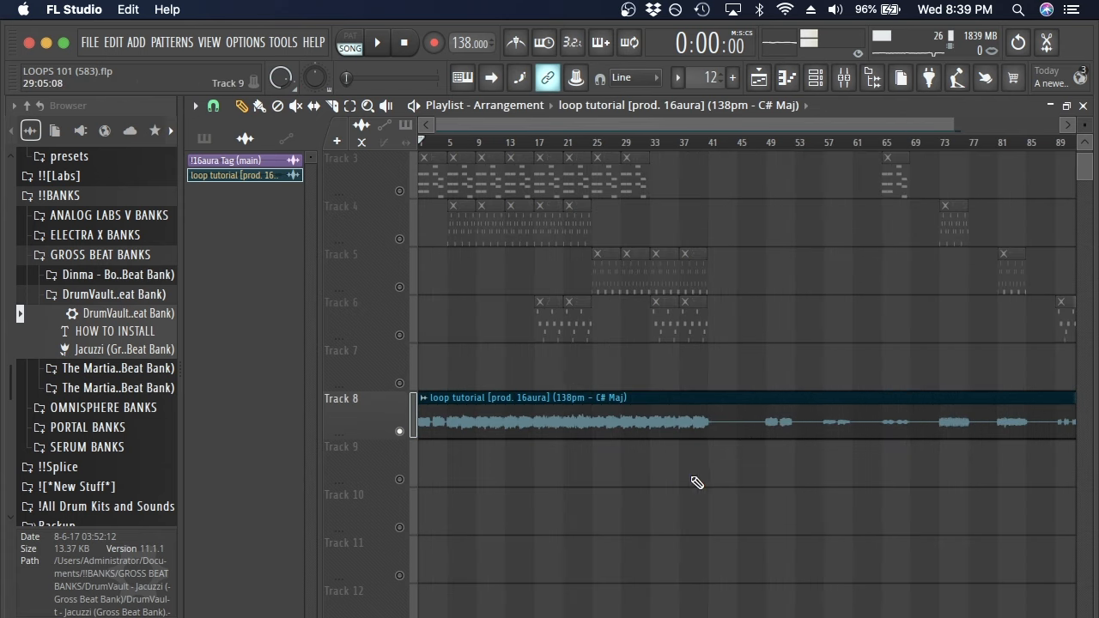
click(212, 104)
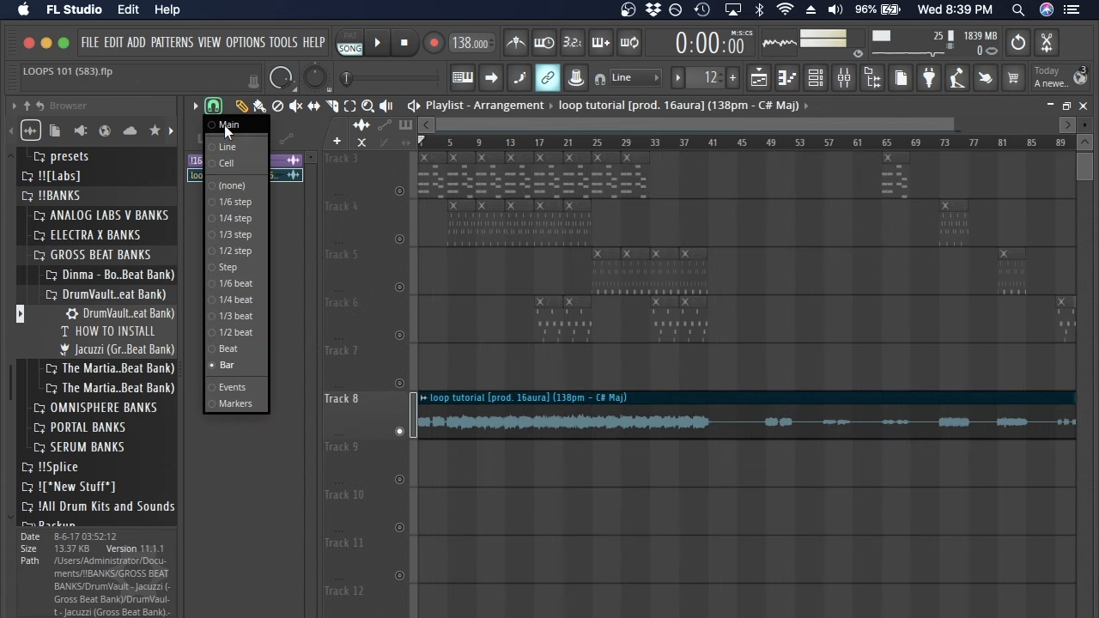
click(245, 364)
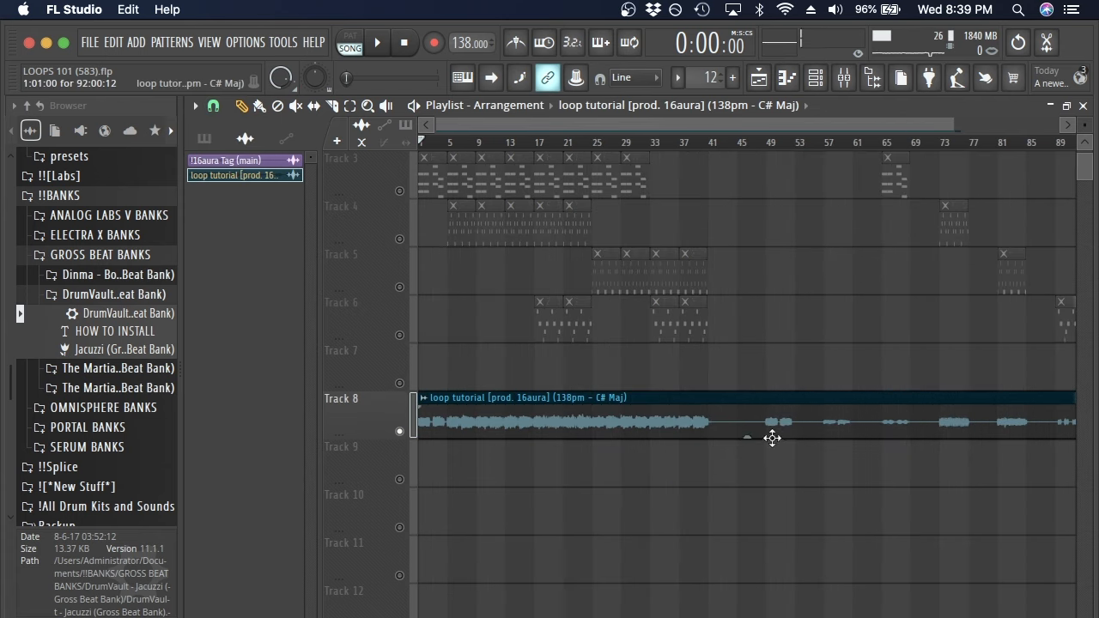
- Slice the Track 8 audio clip at the start and end of each isolated layer section from bar 49 to bar 89
key(c)
drag(774, 437, 797, 431)
drag(841, 431, 828, 431)
drag(865, 432, 857, 431)
drag(874, 431, 940, 425)
drag(975, 426, 970, 426)
drag(1013, 426, 1044, 427)
drag(1062, 427, 1063, 427)
scroll(991, 521, down, 2)
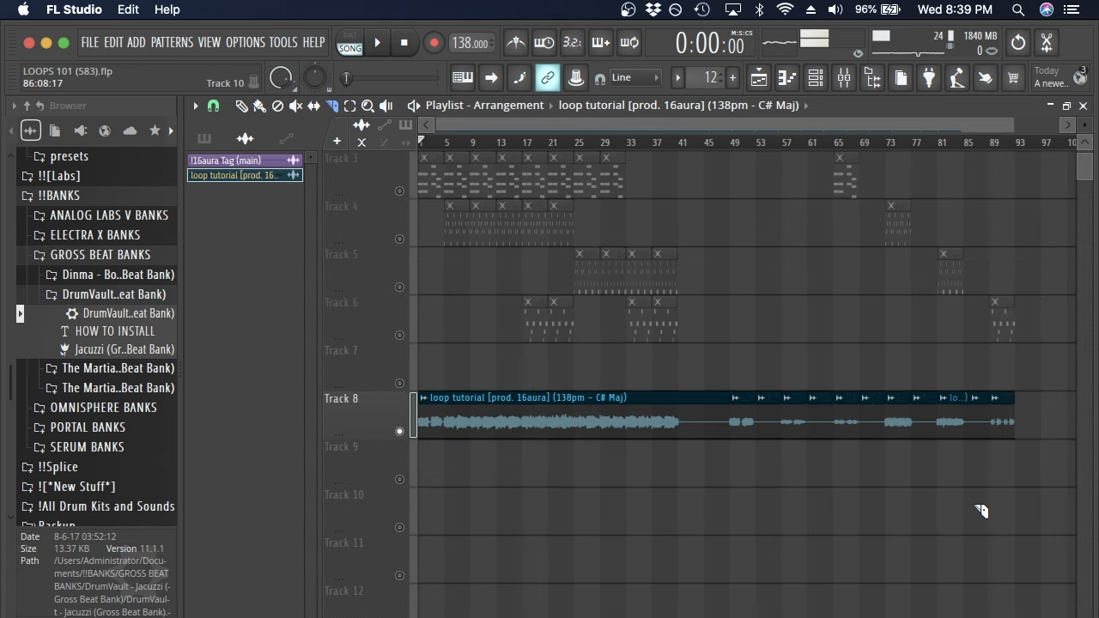
- Move the six isolated layer slices to bar 1, one each on Tracks 9 to 14 in order
key(p)
mouse_move(741, 422)
mouse_down()
mouse_move(439, 503)
mouse_move(429, 468)
mouse_up()
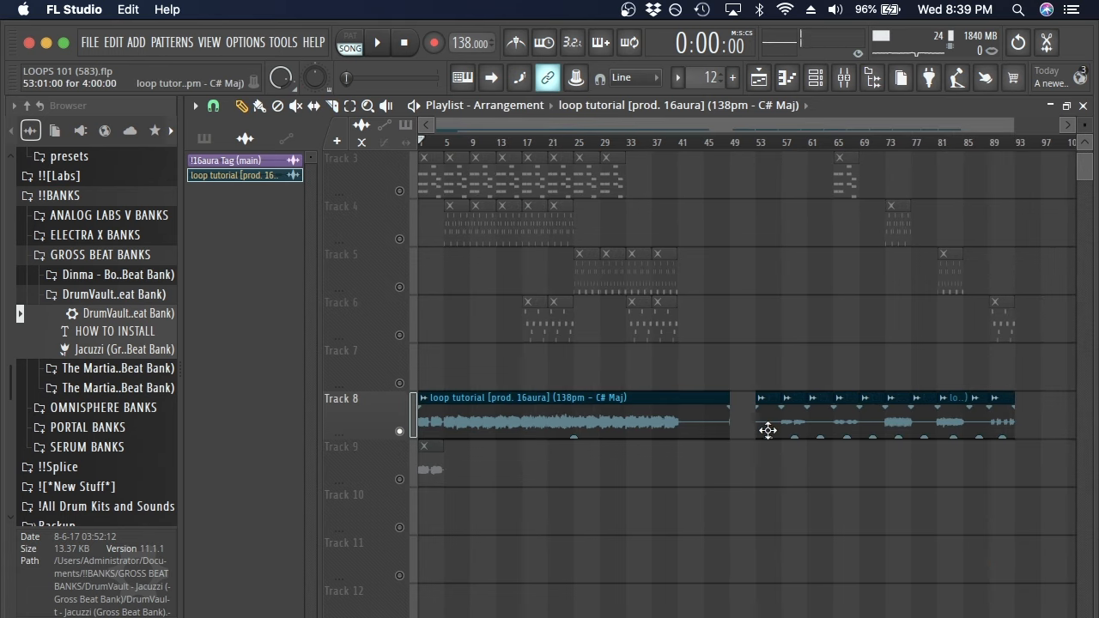
drag(794, 421, 429, 514)
drag(851, 414, 363, 567)
drag(897, 427, 431, 612)
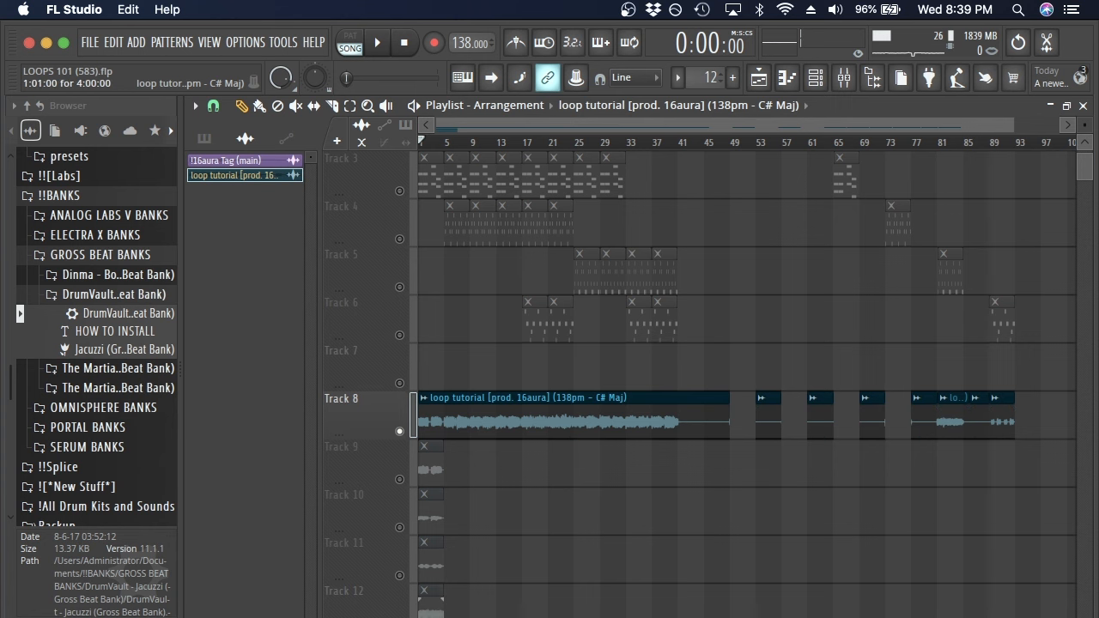
scroll(792, 395, down, 3)
drag(957, 275, 429, 515)
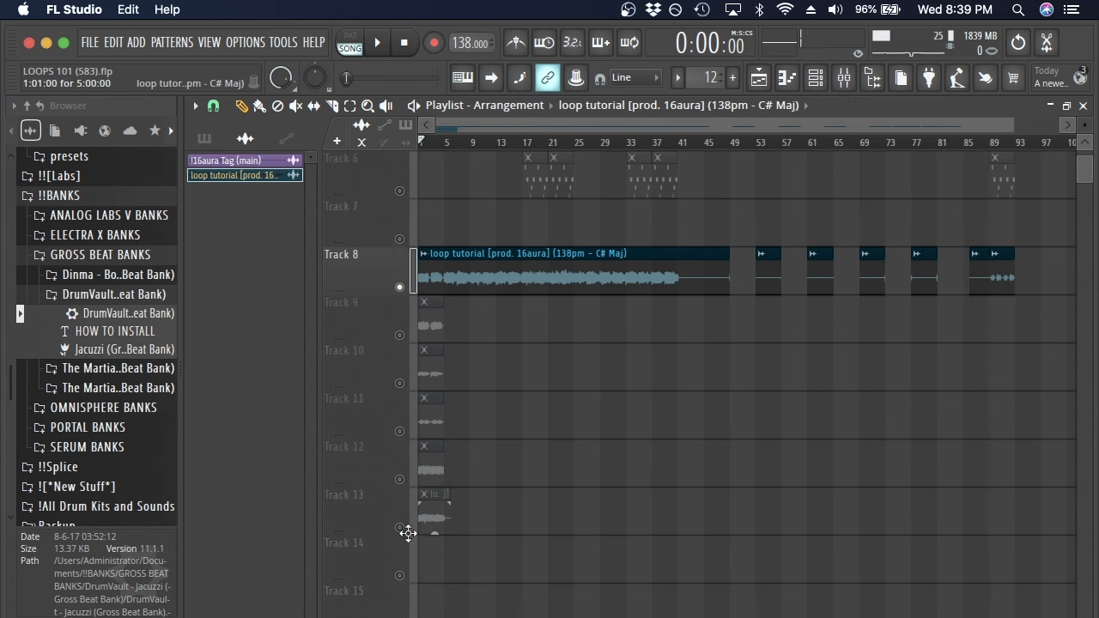
drag(1002, 277, 329, 552)
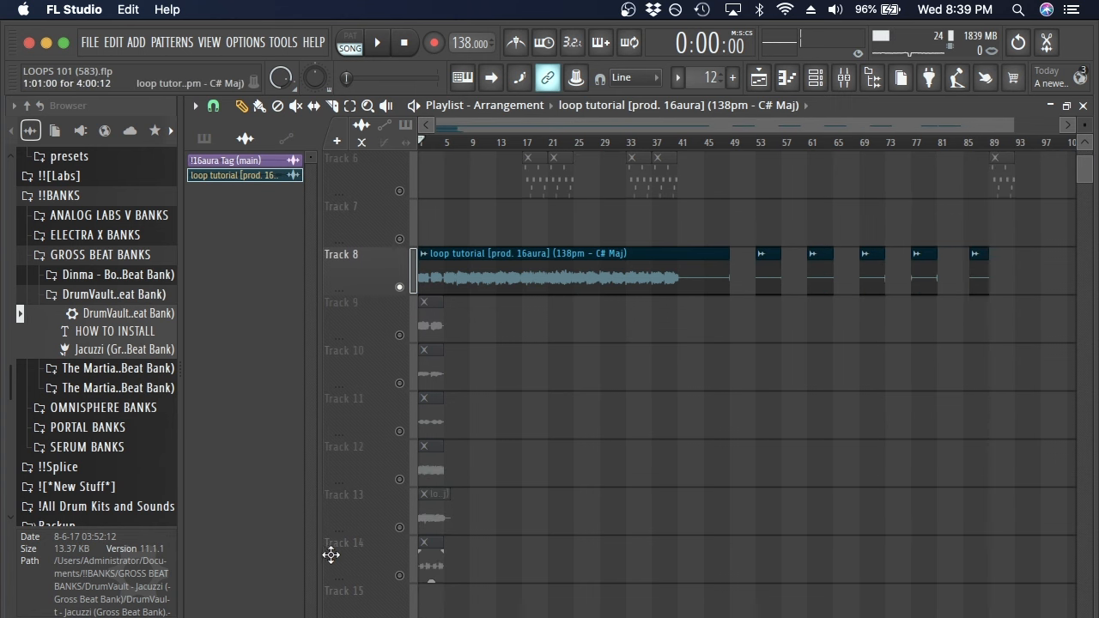
- Unsolo Track 8 and mute all pattern clips on Tracks 1 to 6
scroll(672, 438, up, 5)
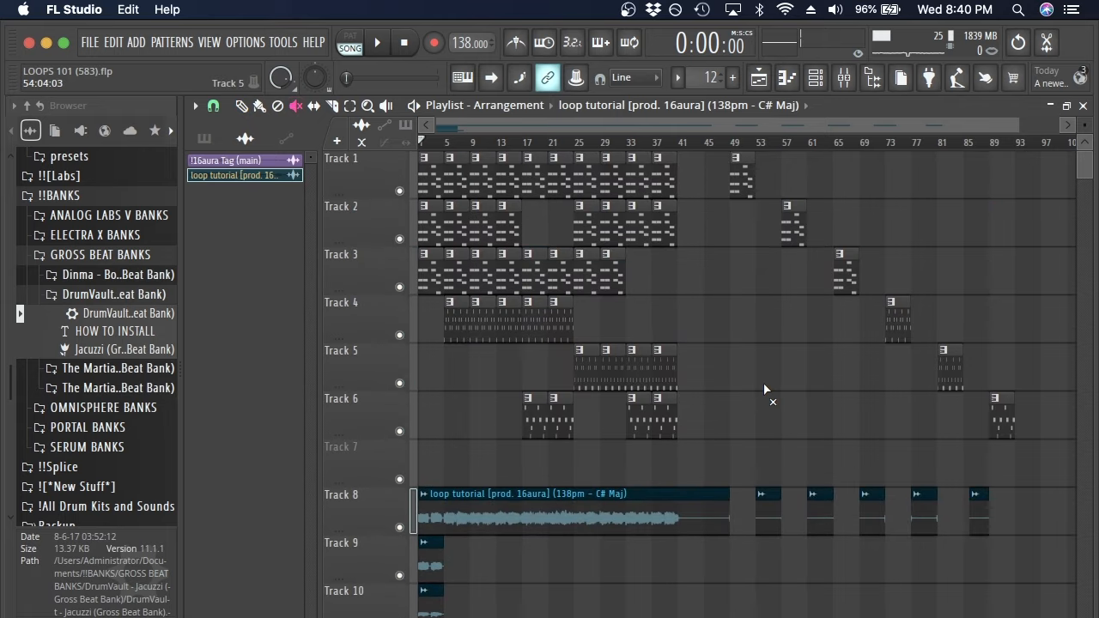
ctrl+scroll(510, 409, down, 3)
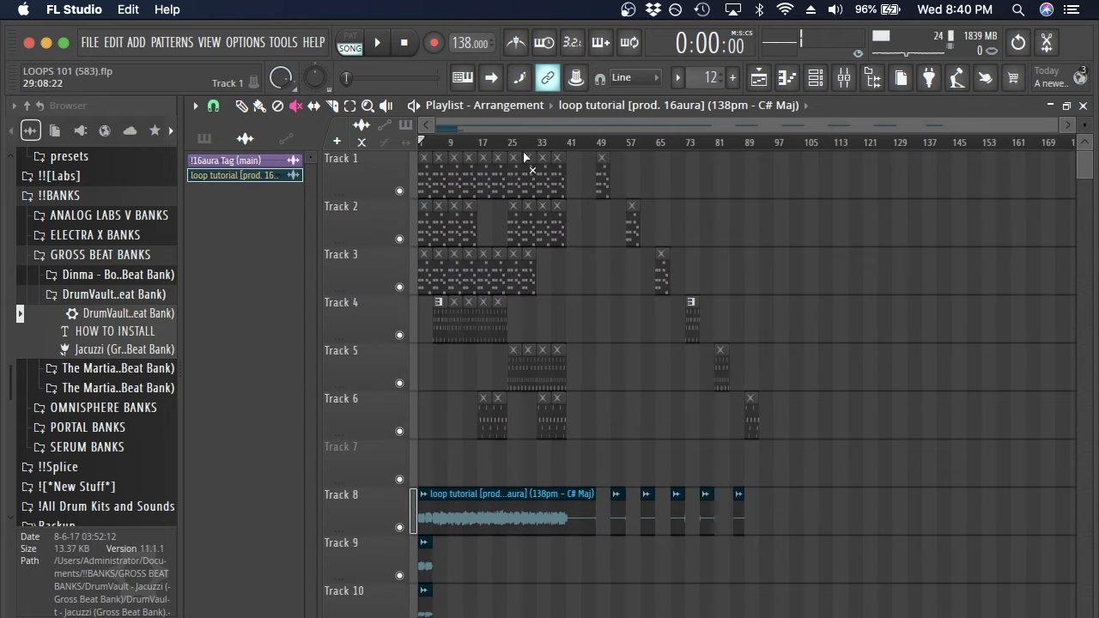
- Delete the five leftover silent slices after bar 49 on Track 8
scroll(785, 412, down, 4)
right_click(738, 326)
right_click(706, 326)
right_click(675, 326)
right_click(645, 327)
right_click(615, 326)
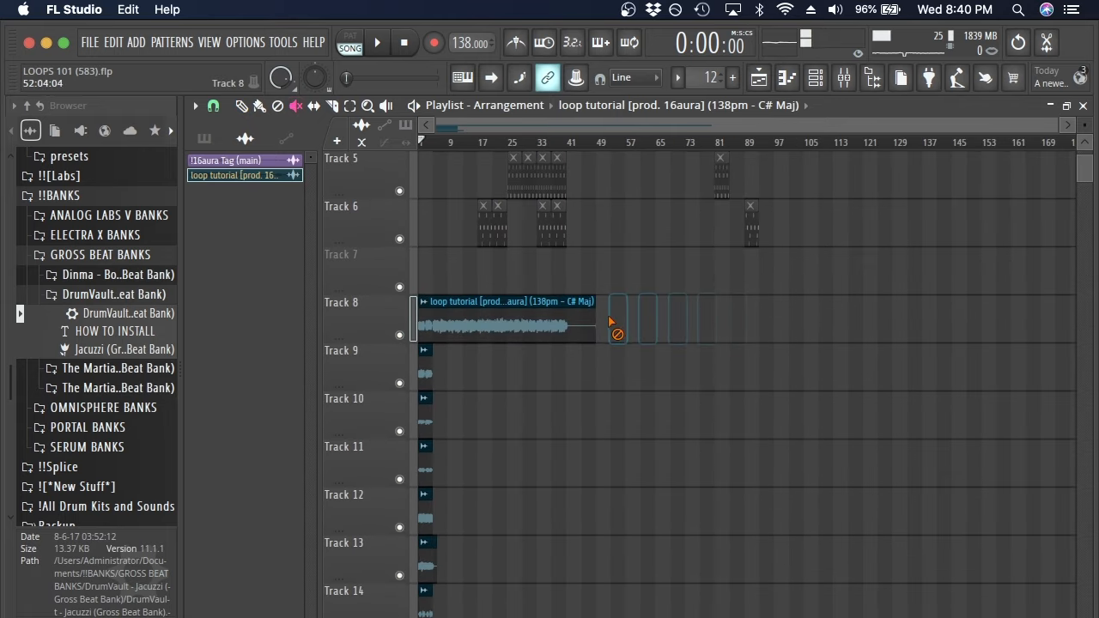
scroll(549, 363, down, 1)
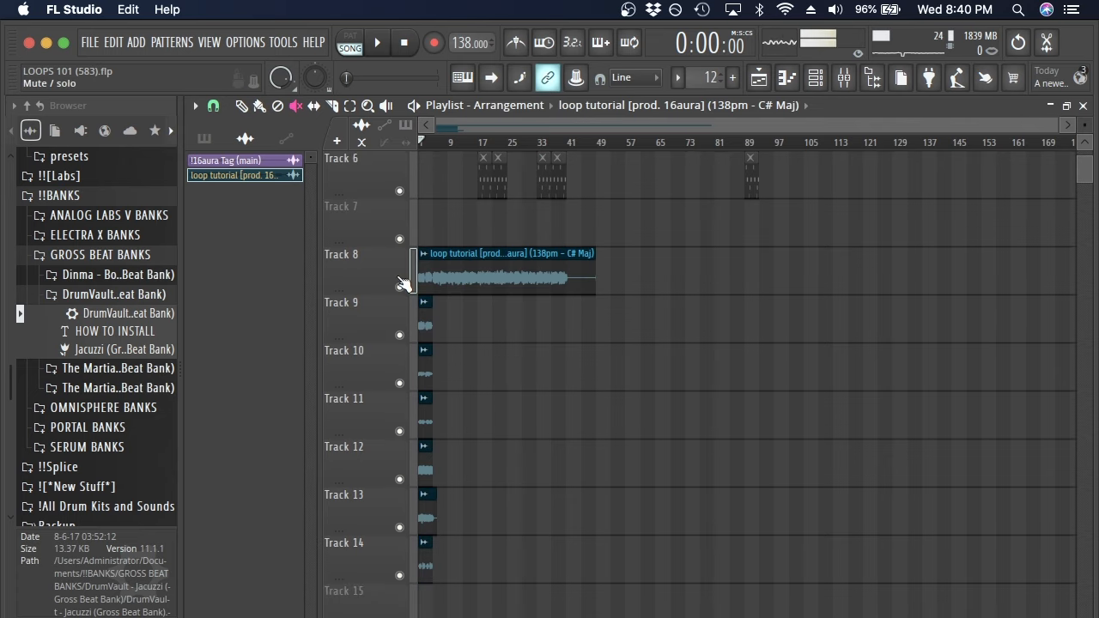
- Delete the remaining full-loop audio clip from Track 8
ctrl+scroll(412, 288, up, 5)
key(p)
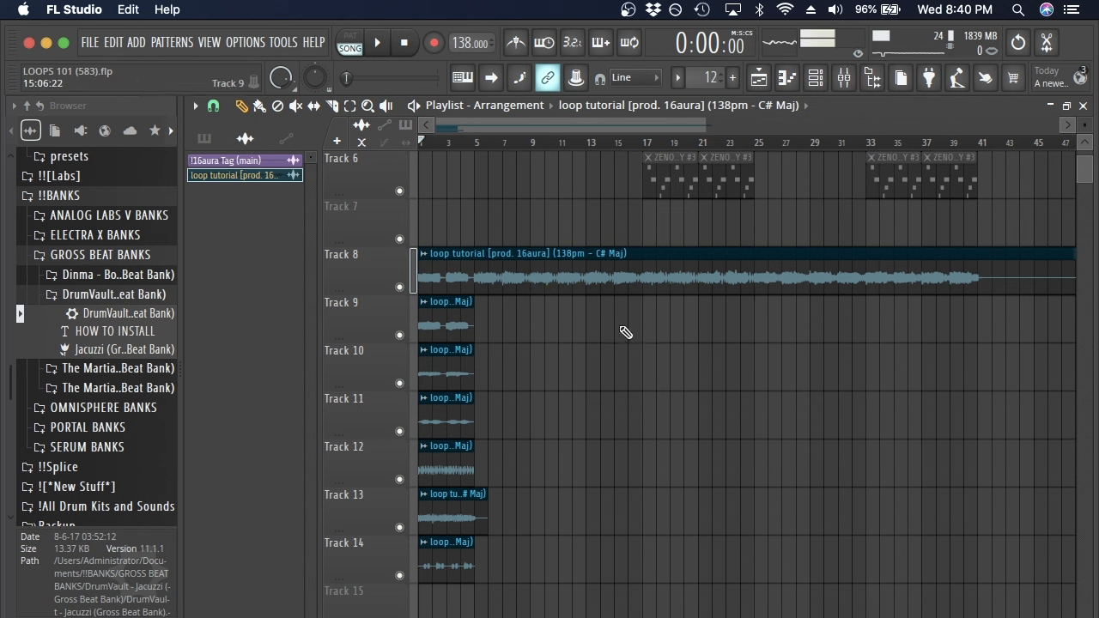
right_click(478, 273)
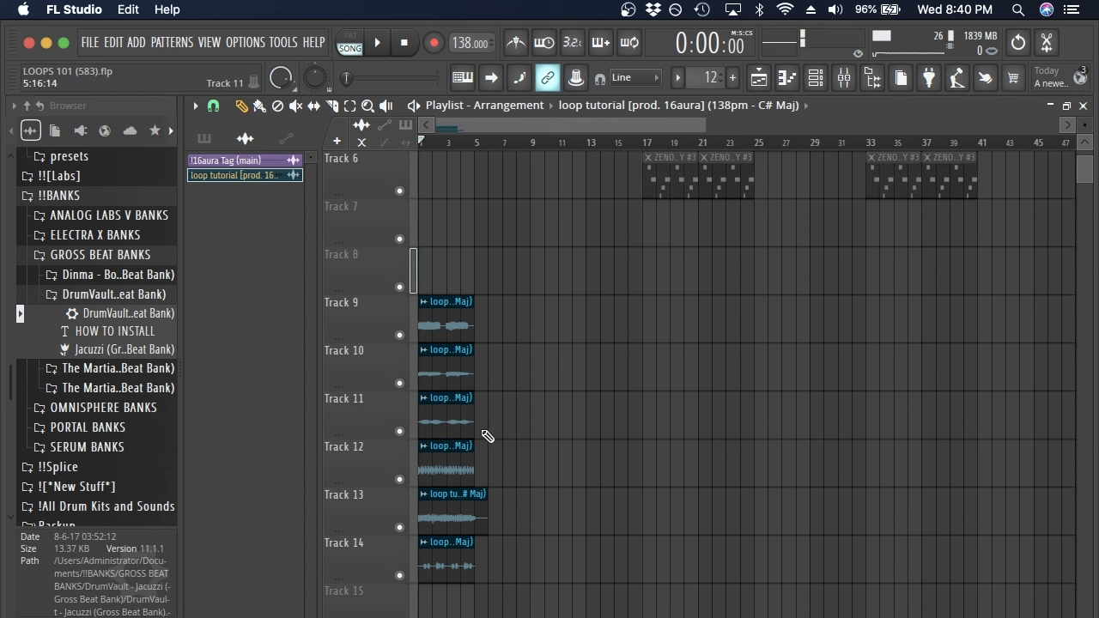
- Solo Track 13 and audition its slice, then stop playback and select the Track 12 slice
right_click(401, 528)
key(space)
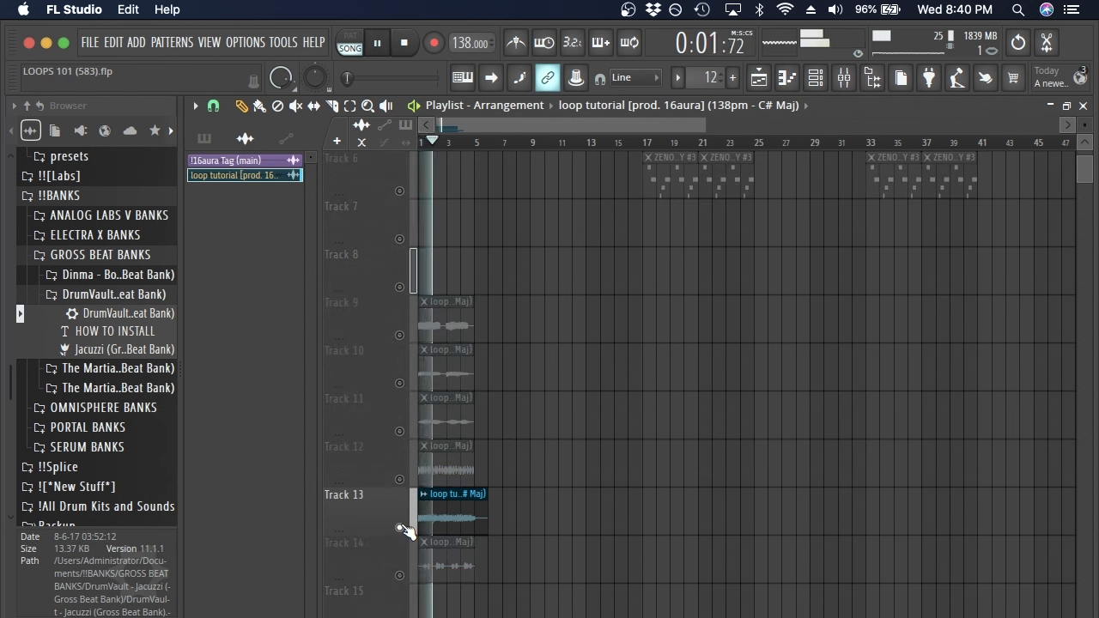
click(411, 480)
key(space)
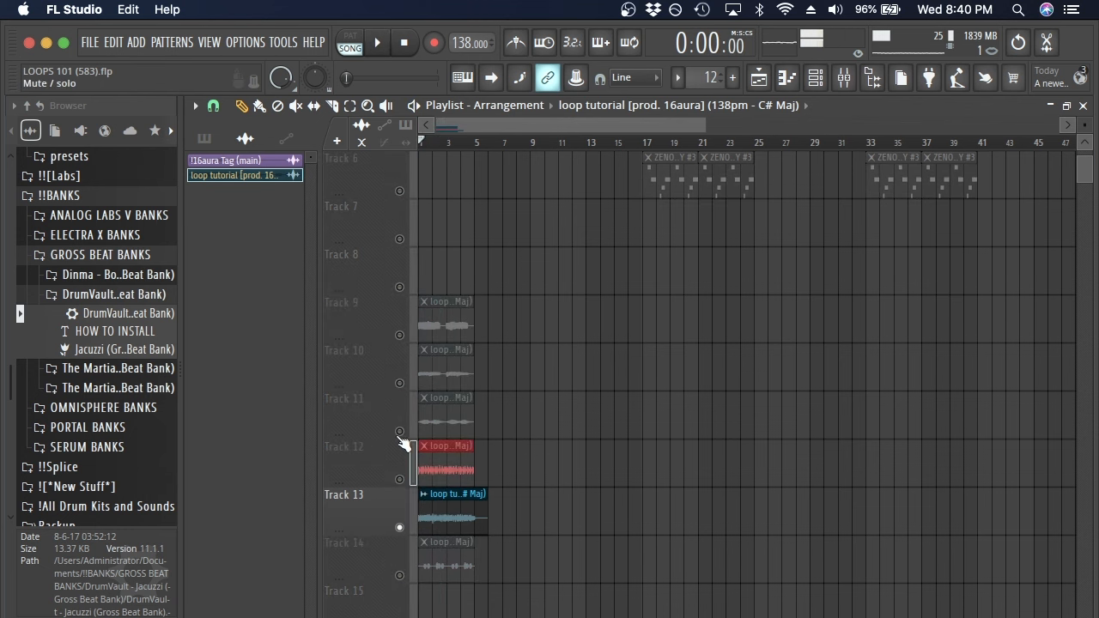
- Solo Track 12 to audition its slice, then stop playback and restore all tracks
right_click(400, 479)
key(space)
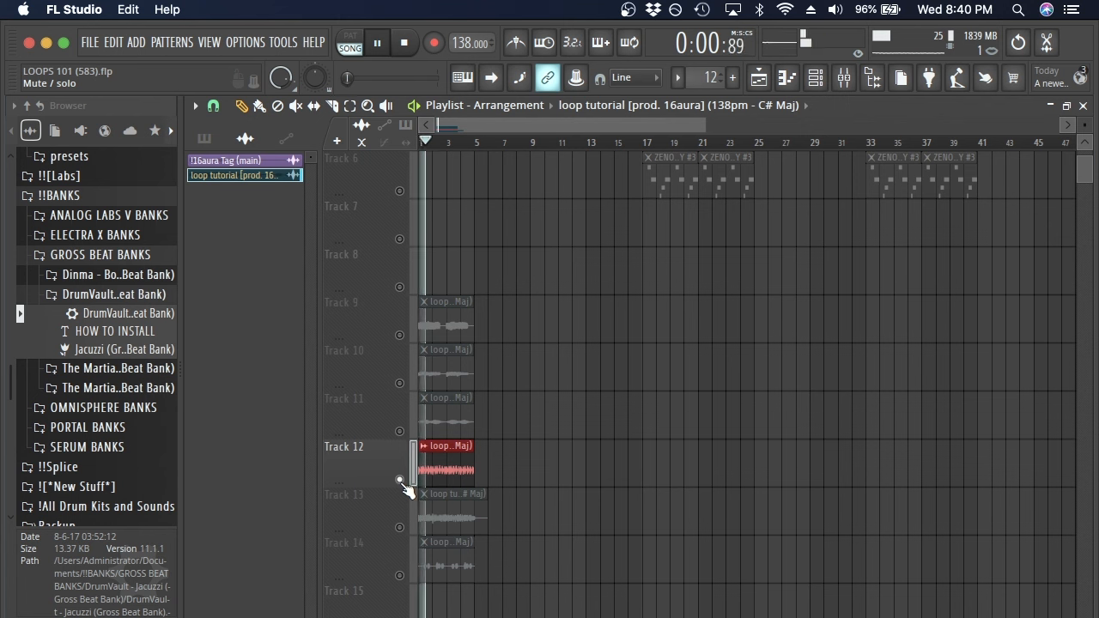
key(space)
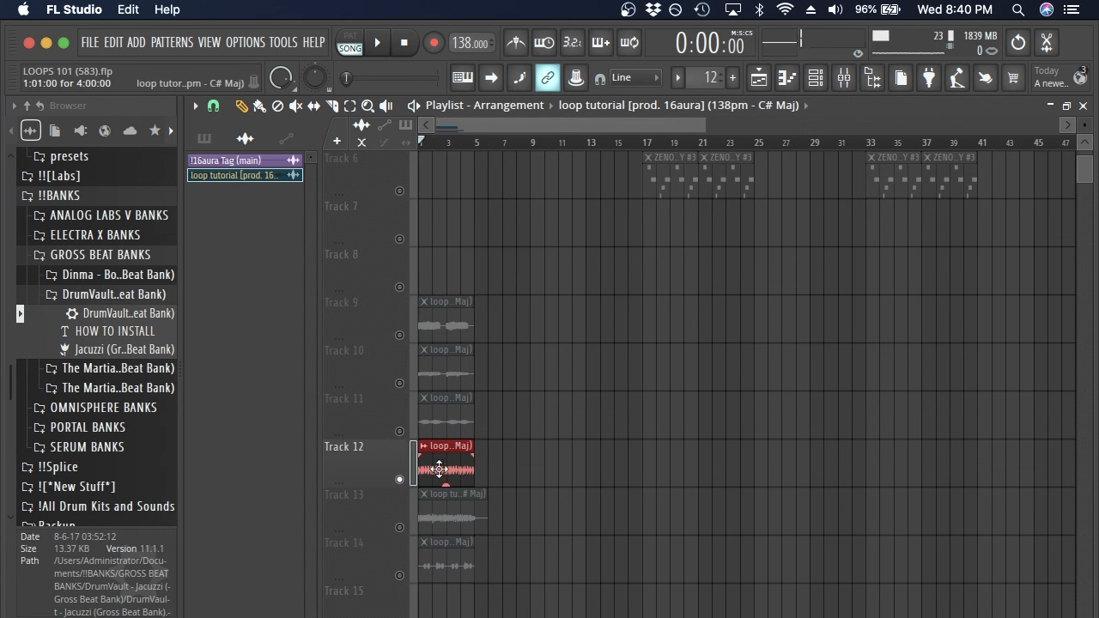
right_click(400, 480)
right_click(400, 480)
right_click(401, 479)
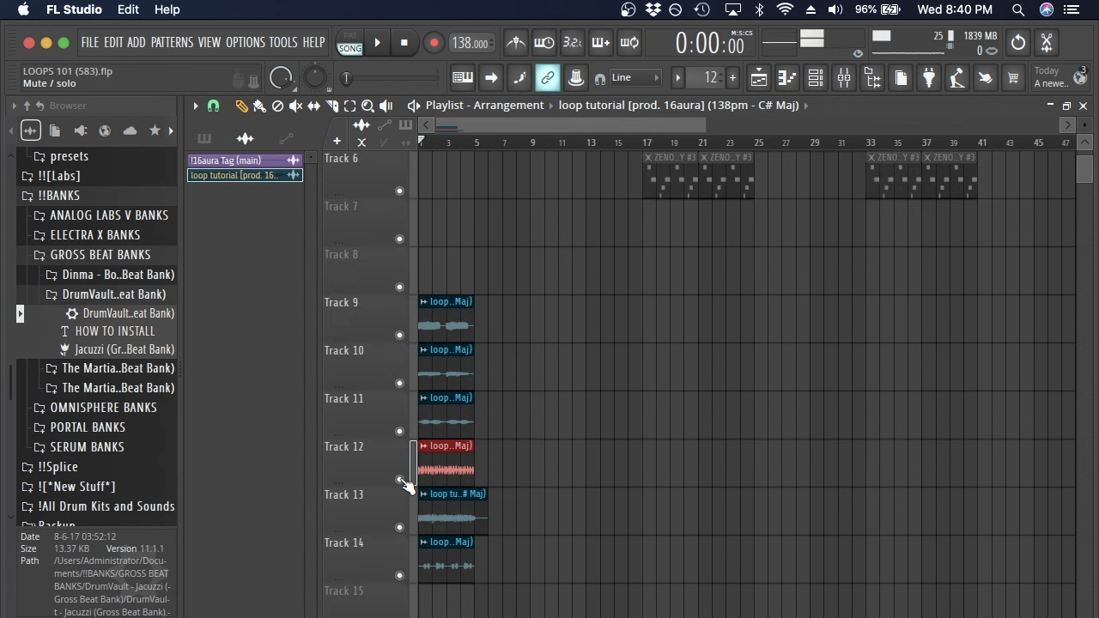
- Make the Track 12 audio clip unique and route its channel to mixer Insert 15
click(422, 446)
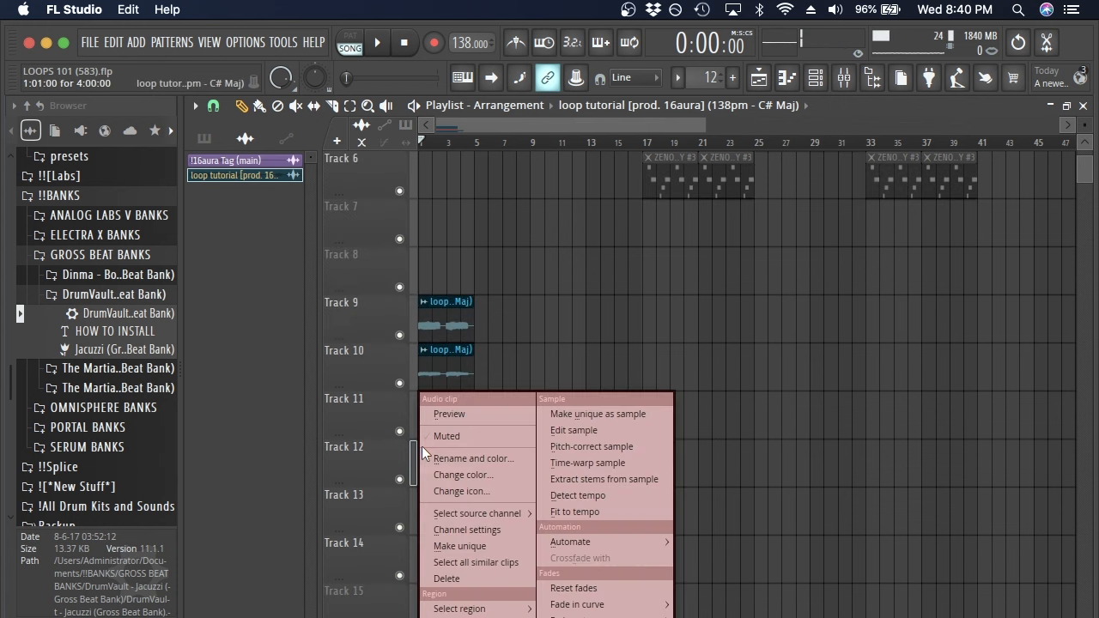
click(468, 541)
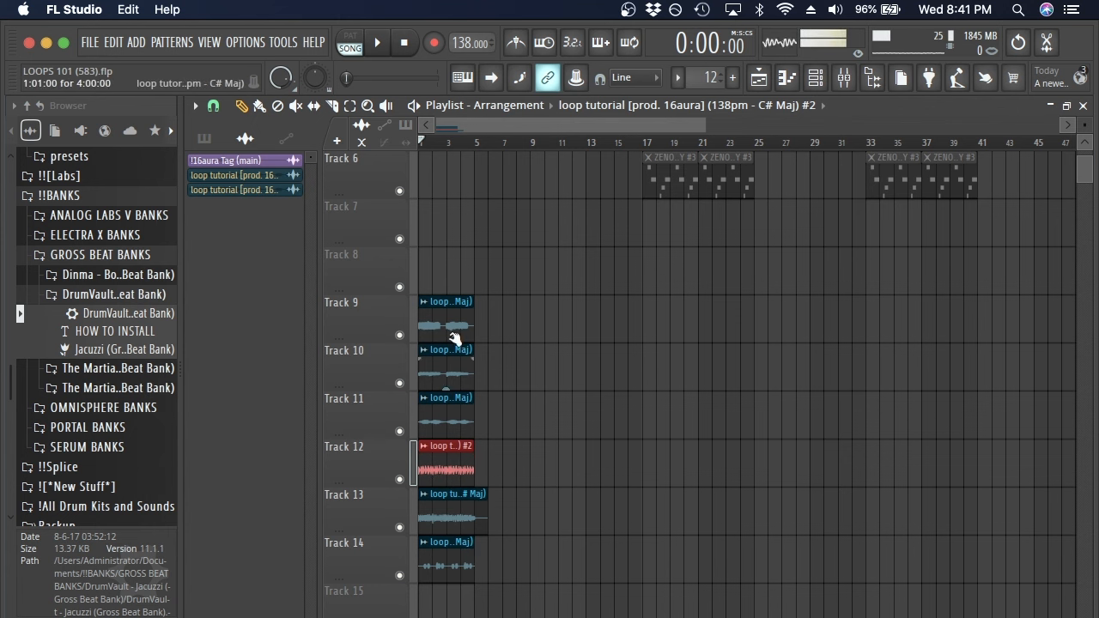
double_click(450, 468)
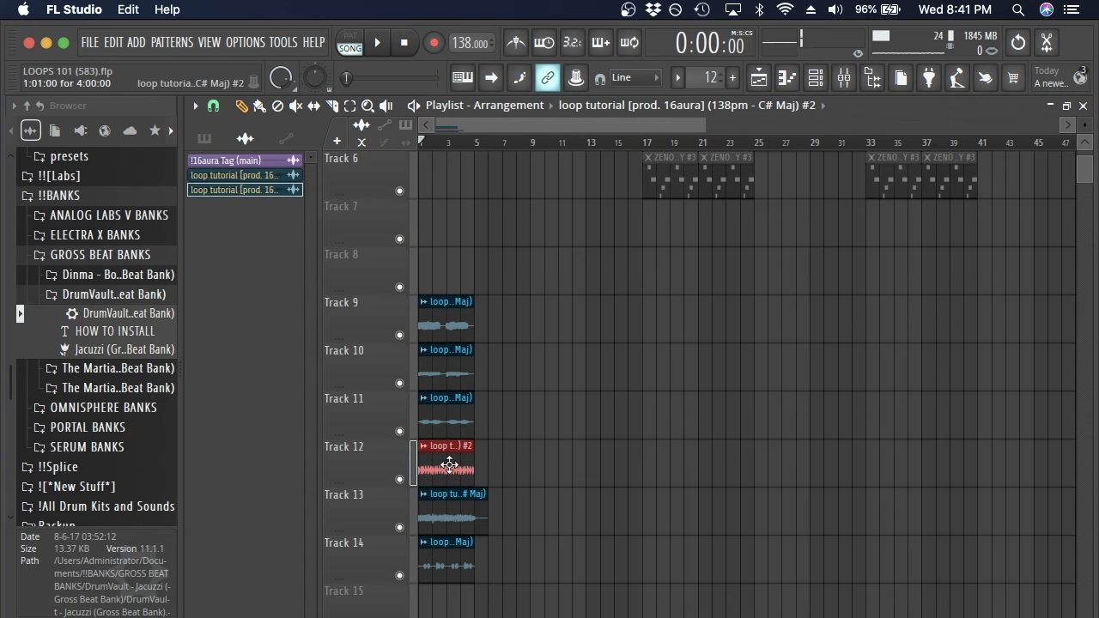
scroll(741, 301, up, 16)
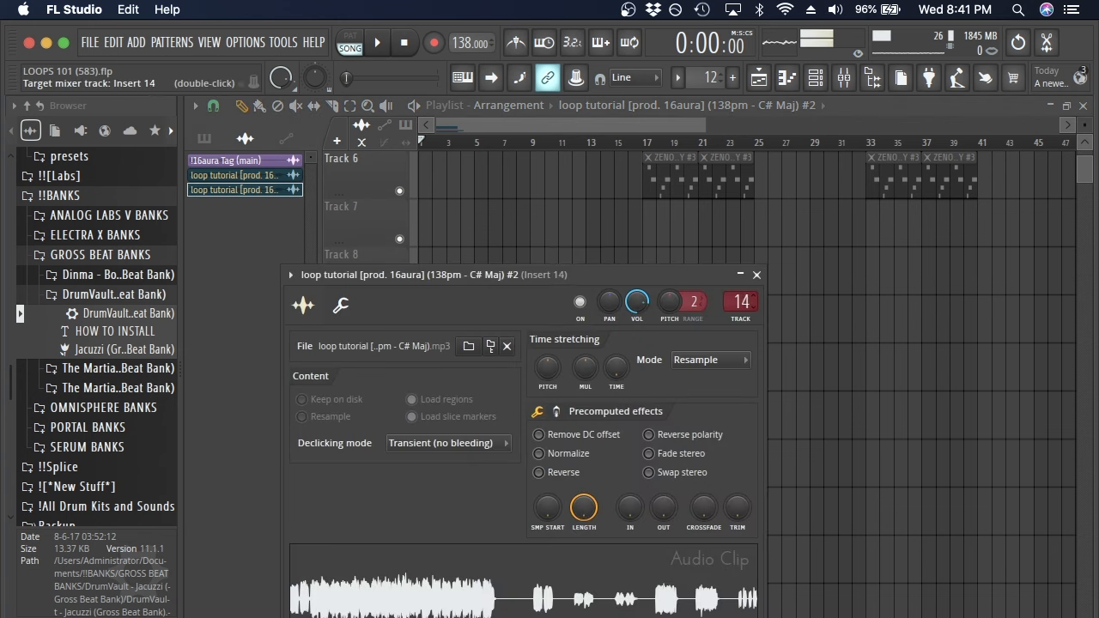
click(846, 76)
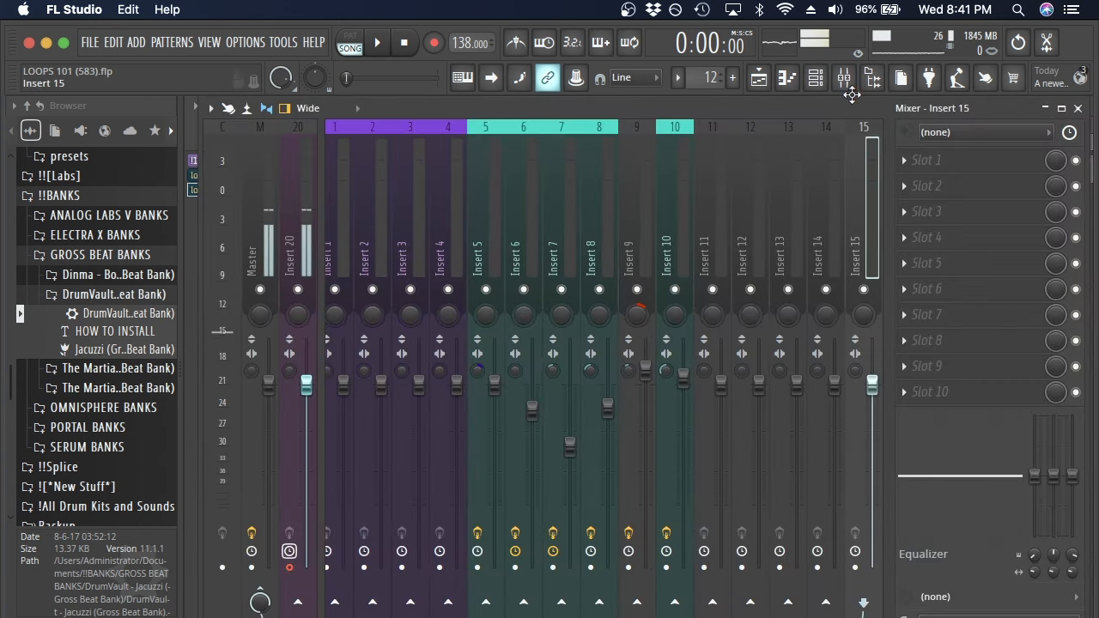
click(758, 78)
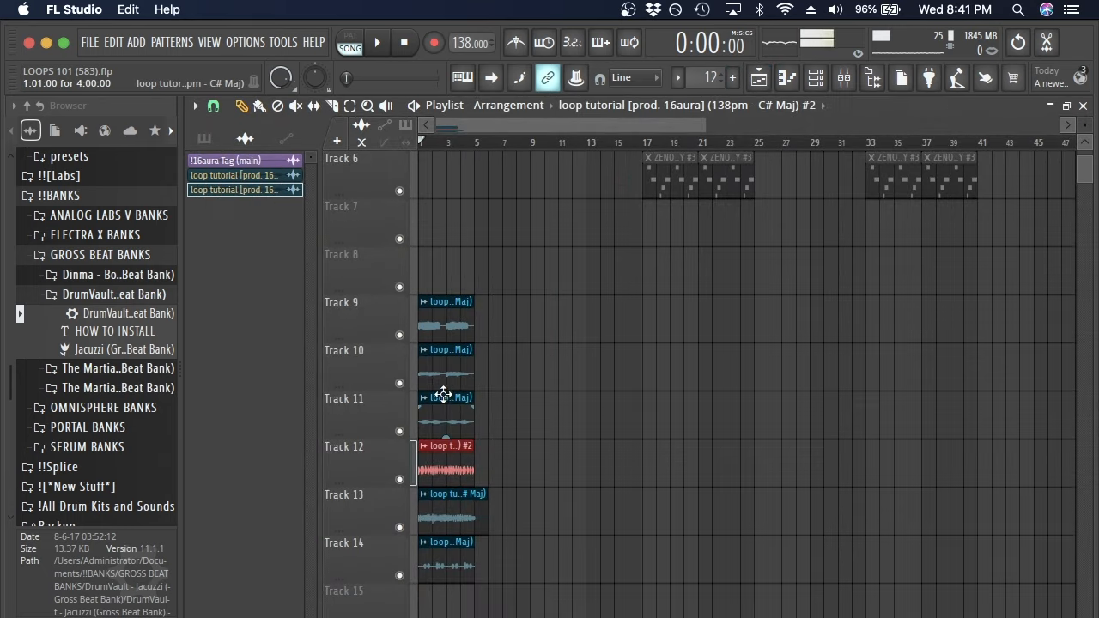
- Check the mixer routing of the Track 11 and Track 12 clips in their channel settings
double_click(438, 420)
drag(714, 280, 714, 233)
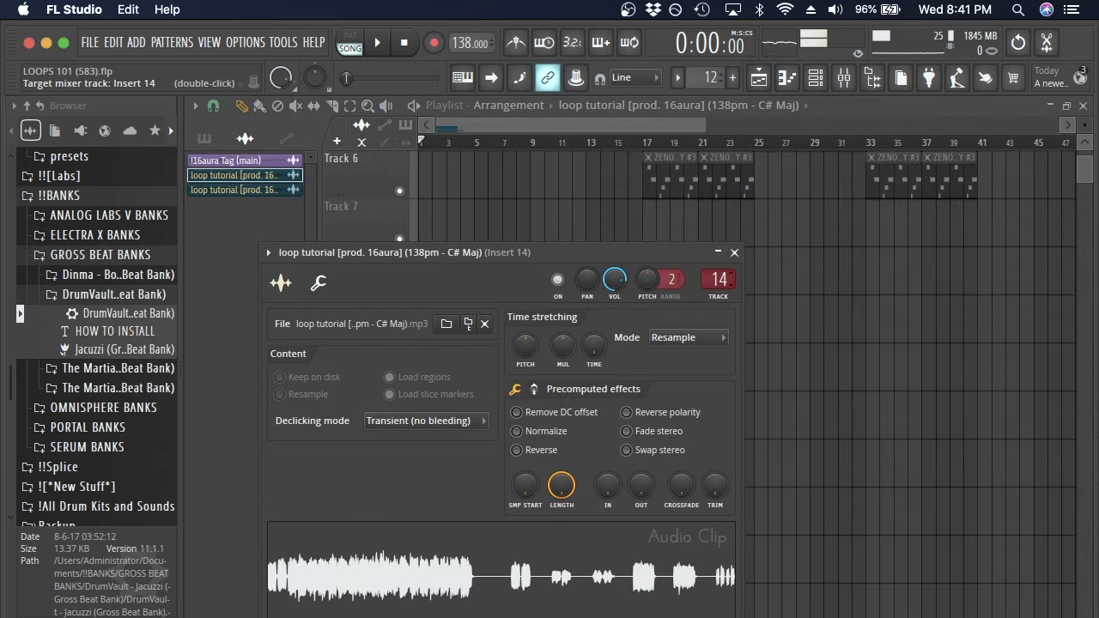
click(734, 252)
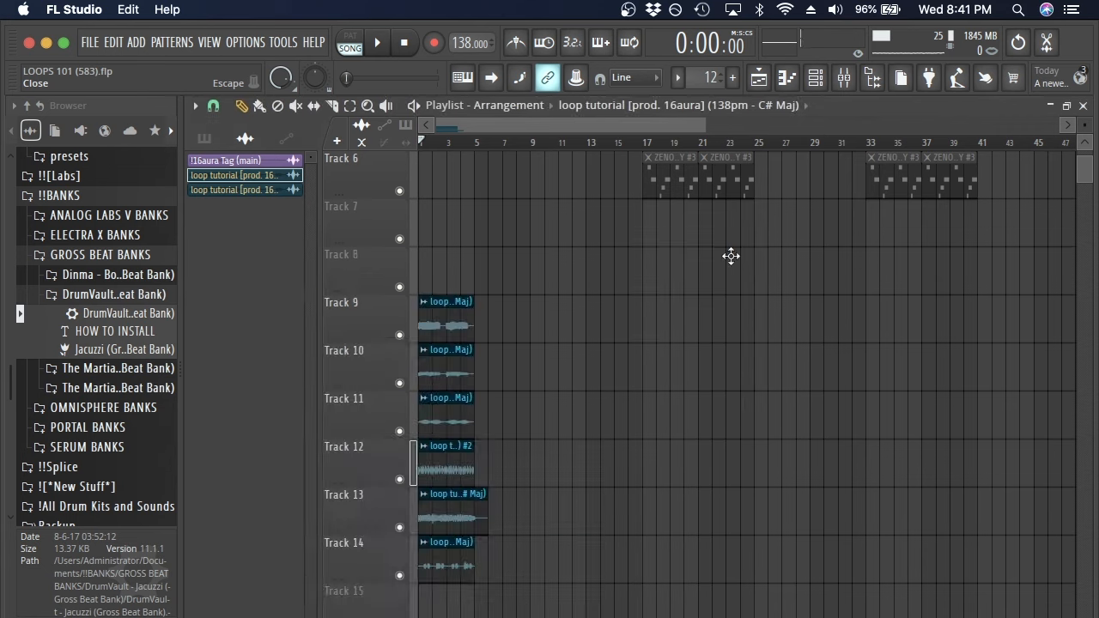
double_click(444, 461)
click(756, 275)
- Solo Insert 14 in the mixer and audition its playback, then stop
click(844, 78)
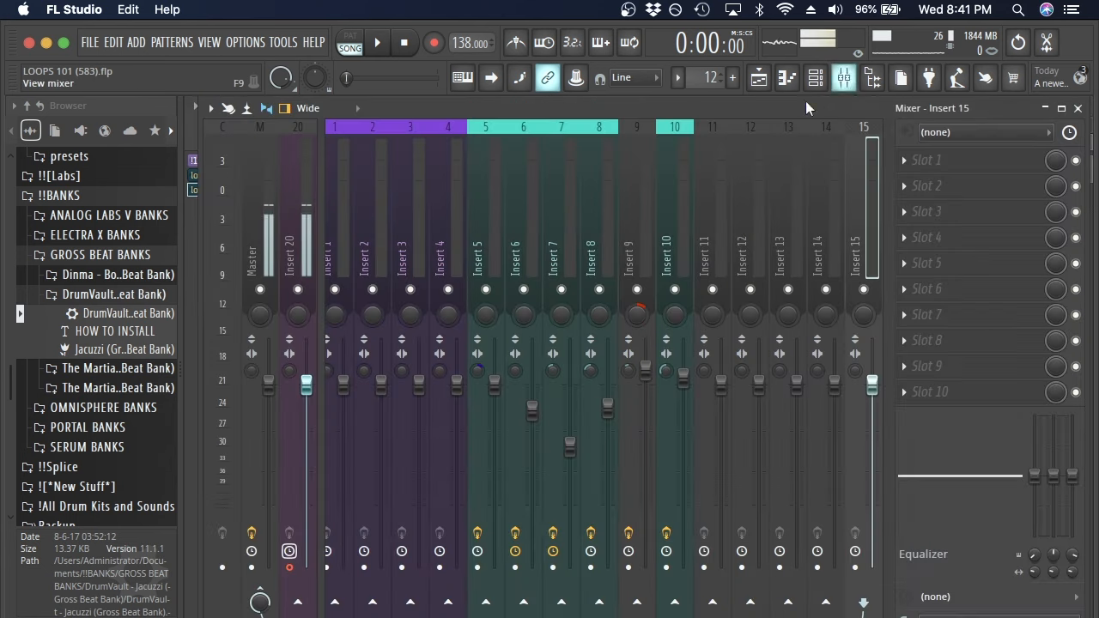
scroll(823, 182, down, 1)
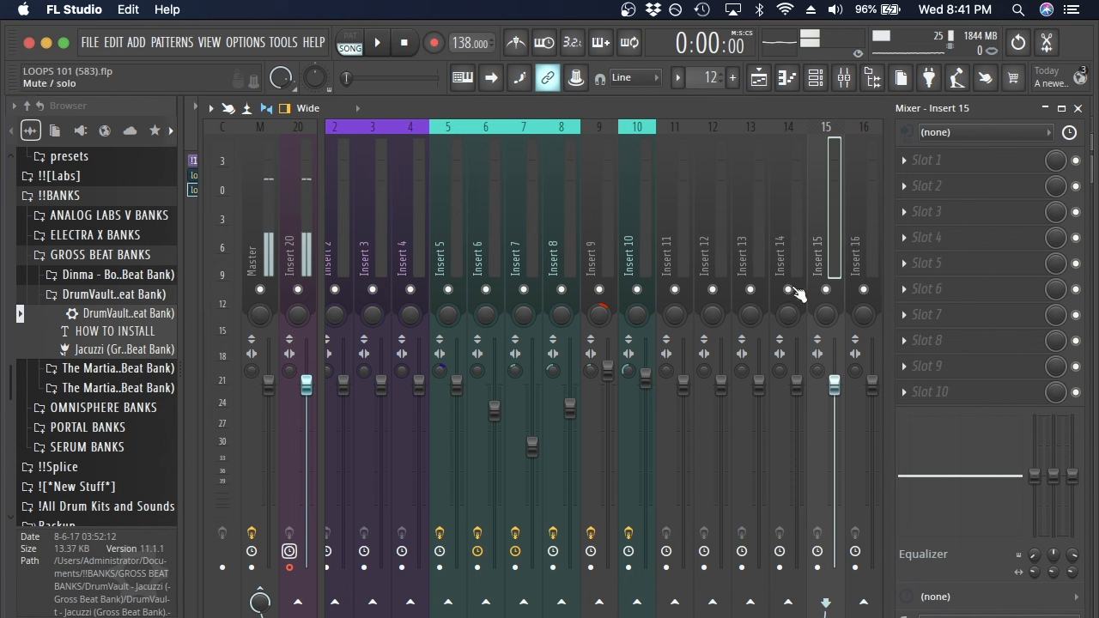
key(space)
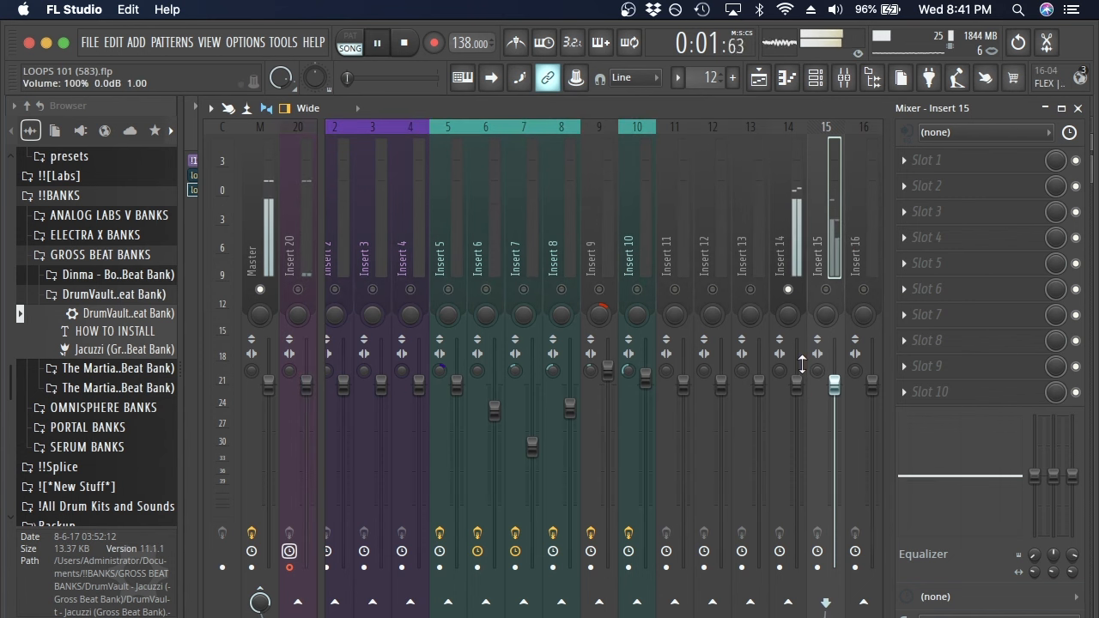
key(space)
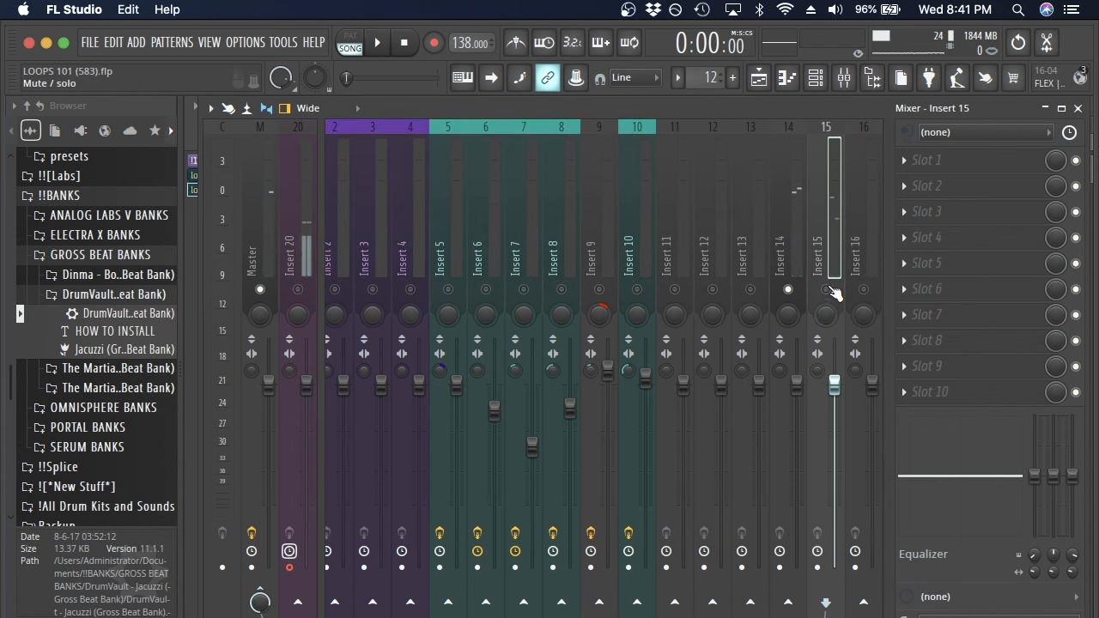
- Enable Insert 15 and Insert 20 alongside Insert 14, and lower the Insert 15 fader slightly during playback
click(828, 289)
click(297, 289)
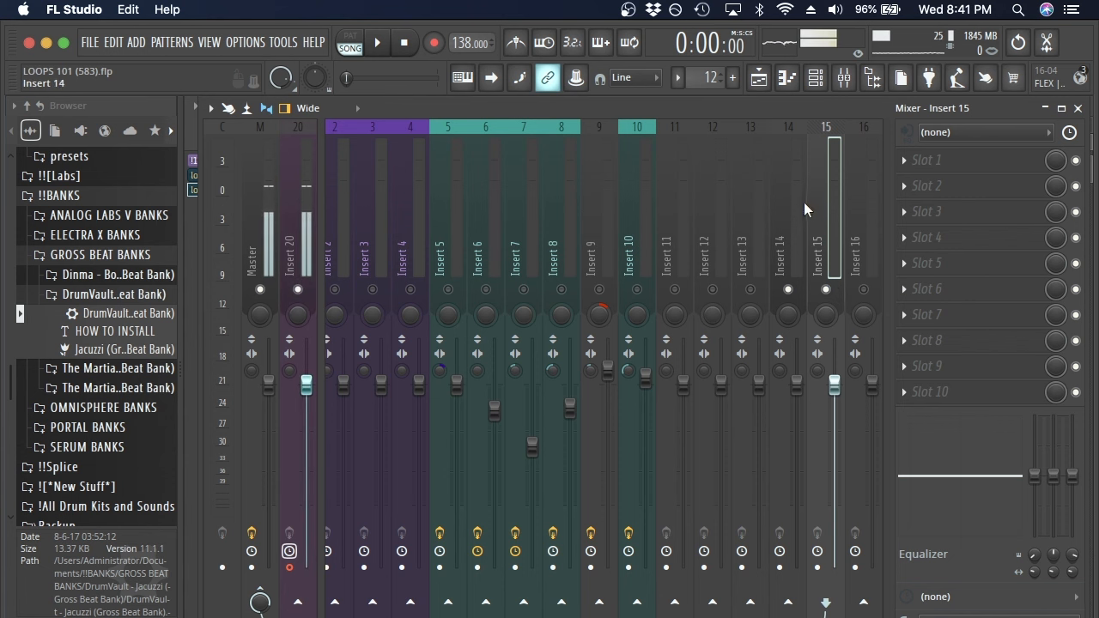
key(space)
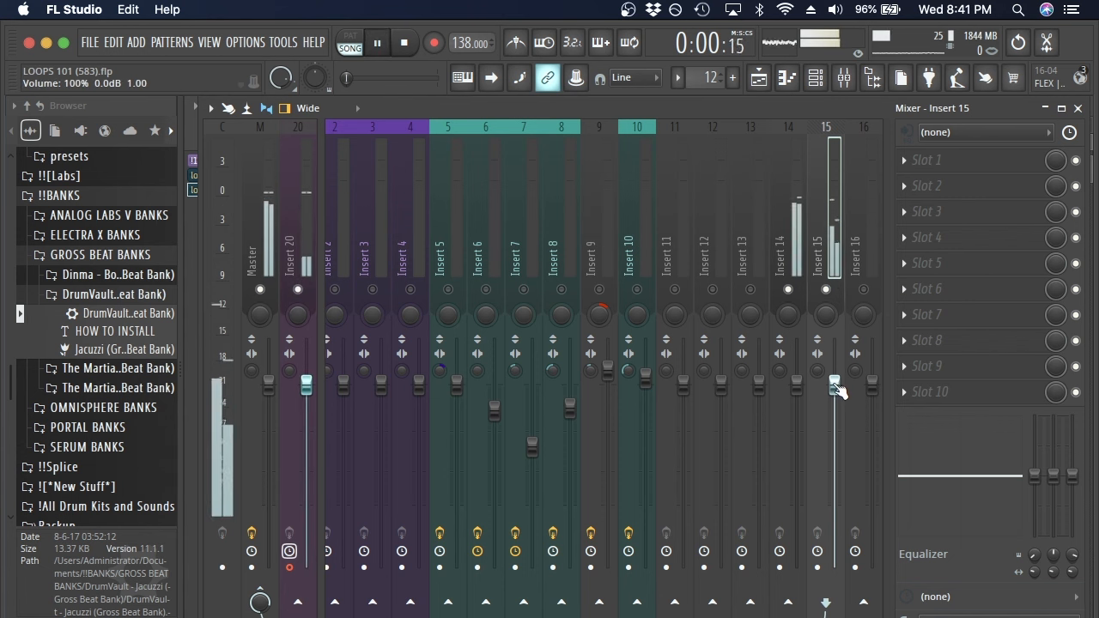
mouse_move(834, 386)
mouse_down()
mouse_move(834, 404)
mouse_move(833, 347)
mouse_move(834, 465)
mouse_move(833, 403)
mouse_up()
key(space)
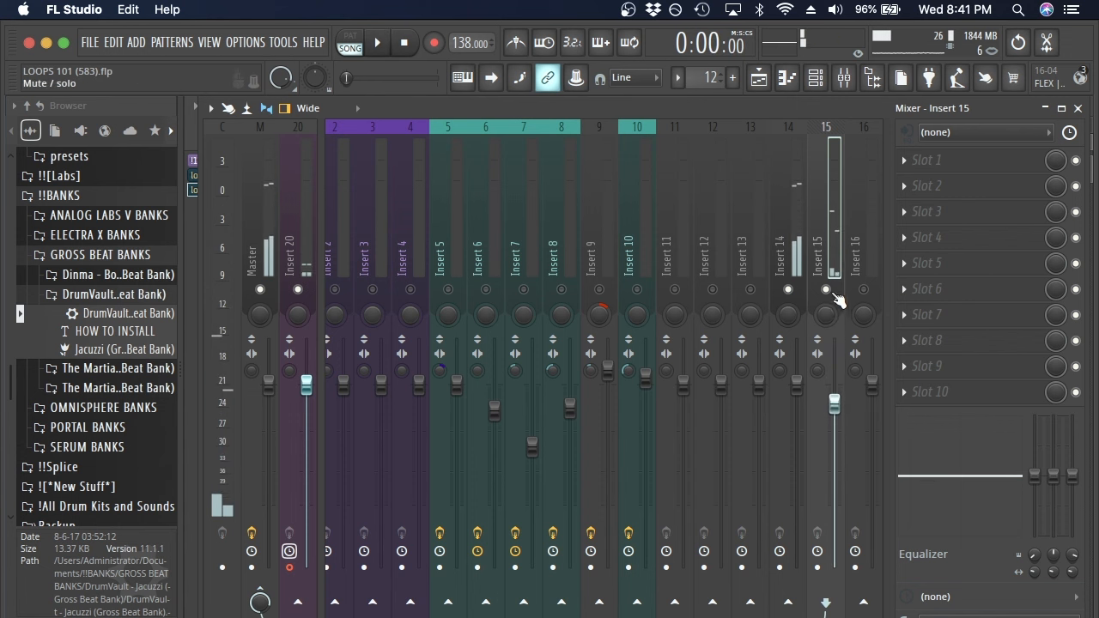
- Return to the playlist and duplicate the slices on Tracks 9 to 14 until they run to bar 17
click(785, 79)
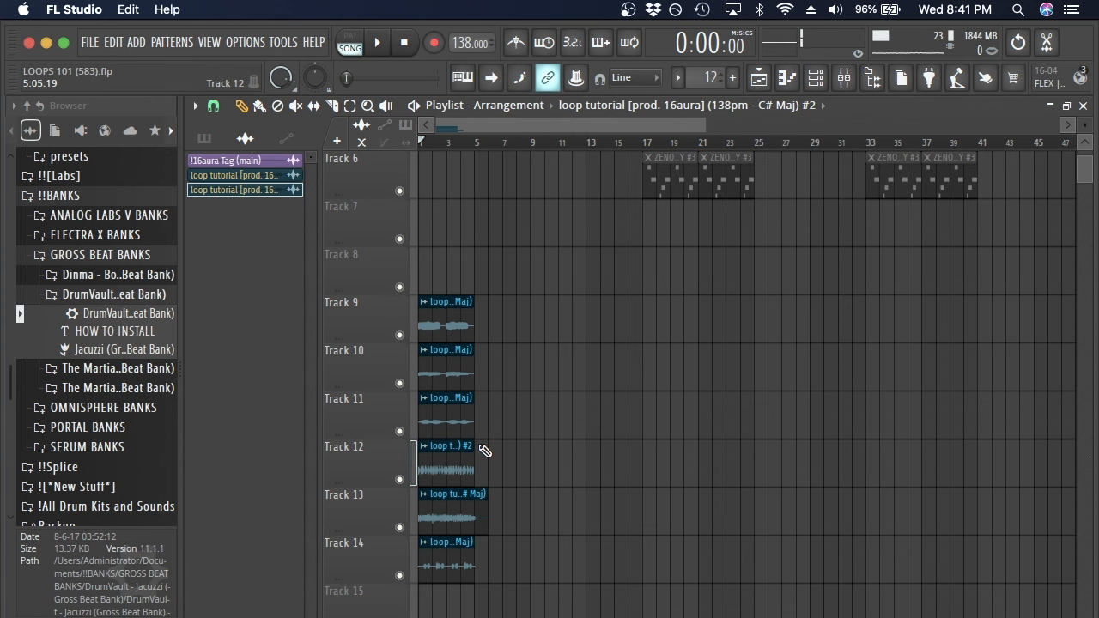
scroll(558, 437, up, 5)
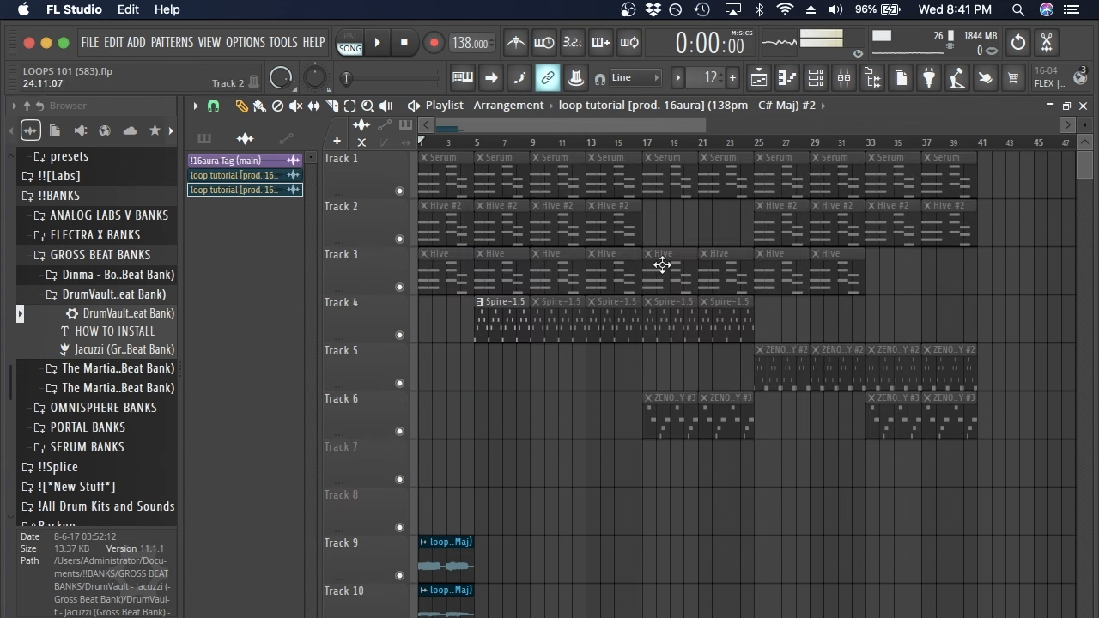
scroll(610, 591, down, 5)
drag(567, 573, 498, 321)
drag(621, 599, 421, 281)
drag(457, 315, 540, 315)
- Delete the third and fourth slice copies on Tracks 13 and 14, leaving two on each
right_click(570, 509)
right_click(617, 517)
right_click(613, 556)
right_click(573, 559)
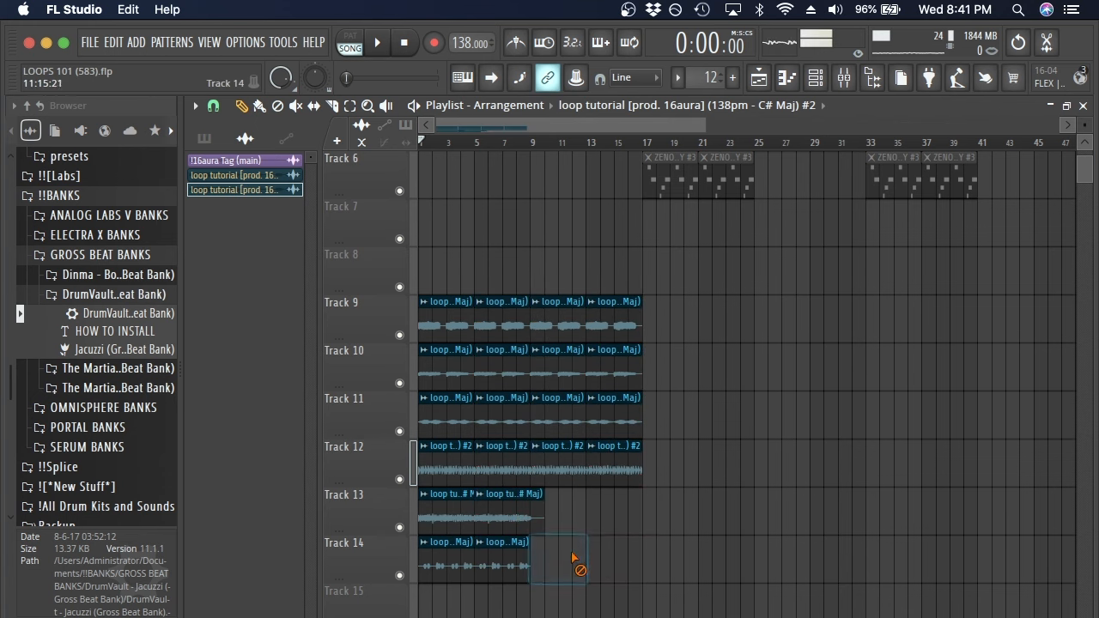
- Delete all remaining loop slices from Tracks 9 to 14
scroll(744, 376, down, 2)
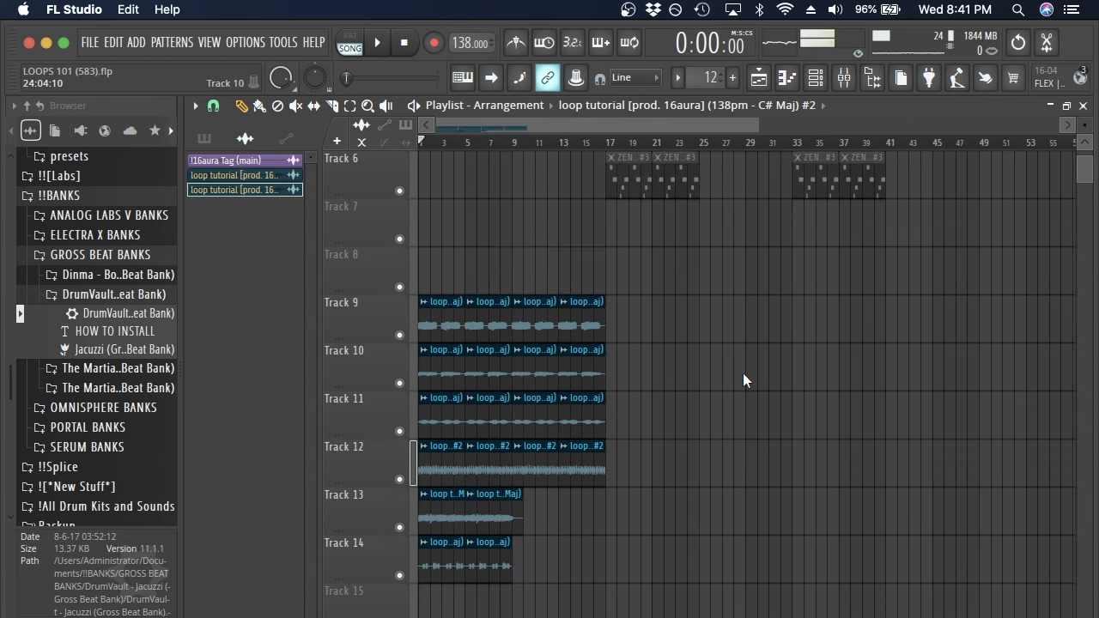
right_click(592, 326)
right_click(571, 374)
right_click(583, 422)
right_click(605, 468)
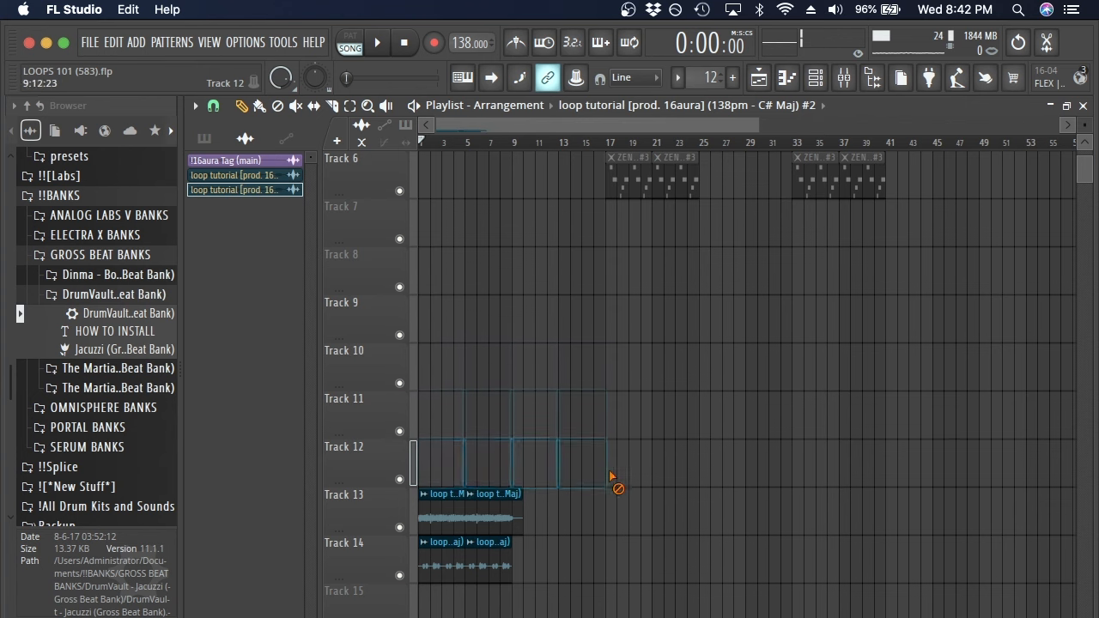
right_click(498, 515)
right_click(489, 560)
right_click(443, 559)
right_click(442, 519)
scroll(544, 493, up, 5)
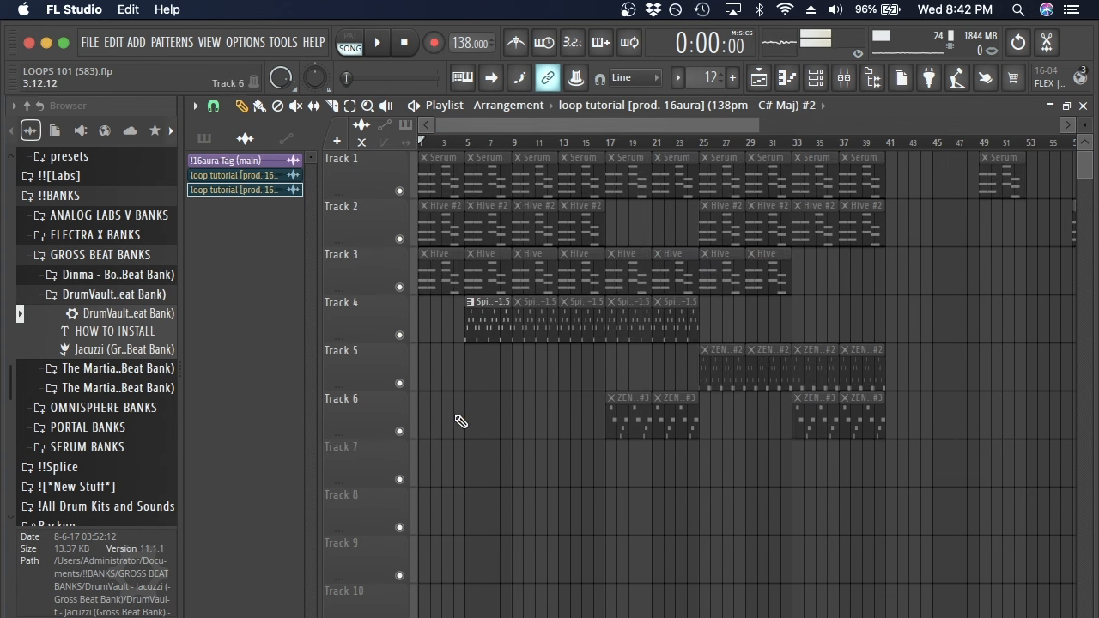
scroll(496, 461, down, 3)
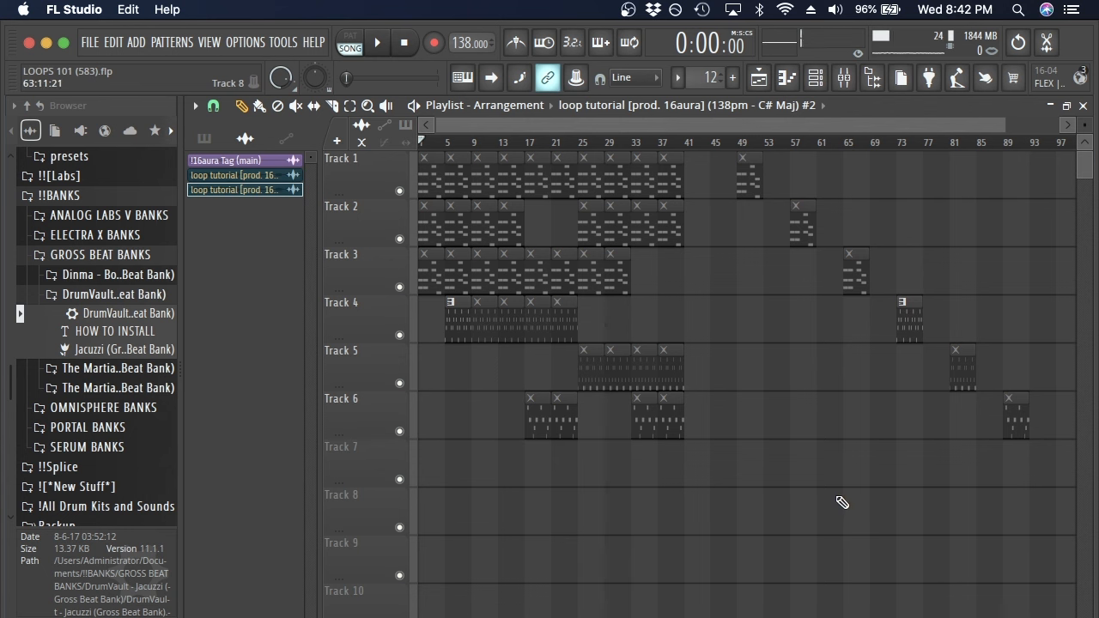
ctrl+scroll(838, 498, down, 2)
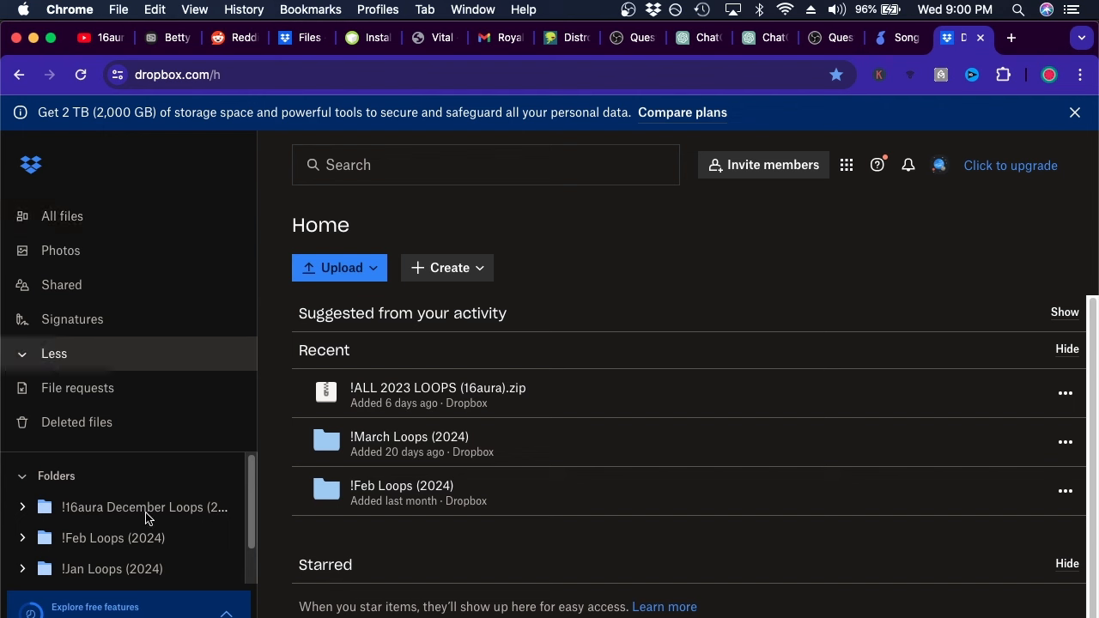
- Upload the !April Loops (2024) folder from Finder to Dropbox in Chrome and collapse the uploads list
click(164, 616)
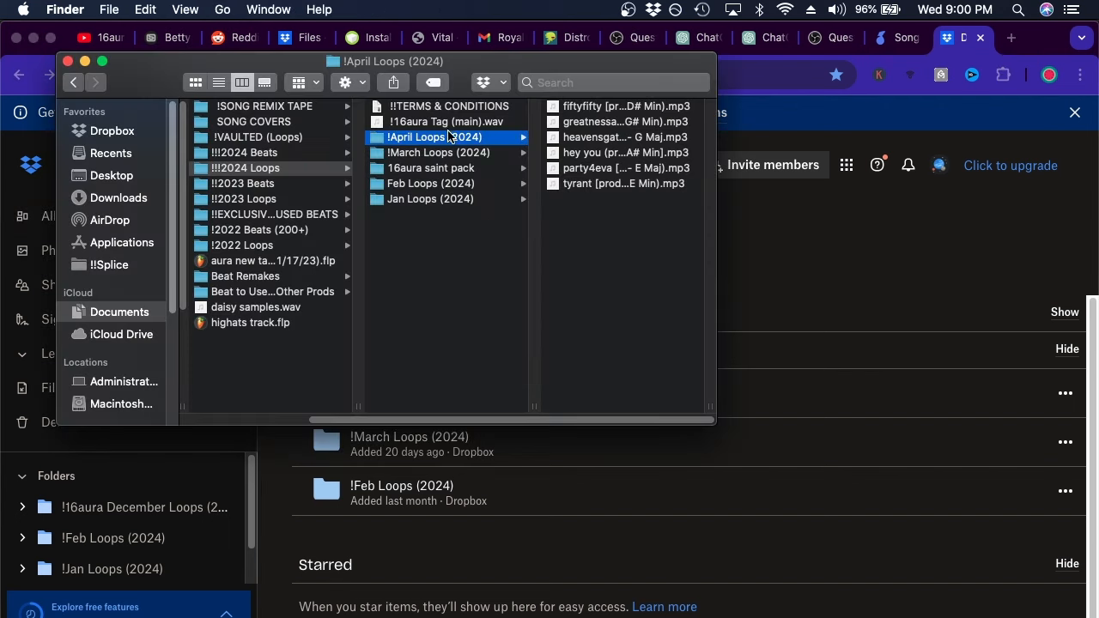
drag(444, 141, 819, 266)
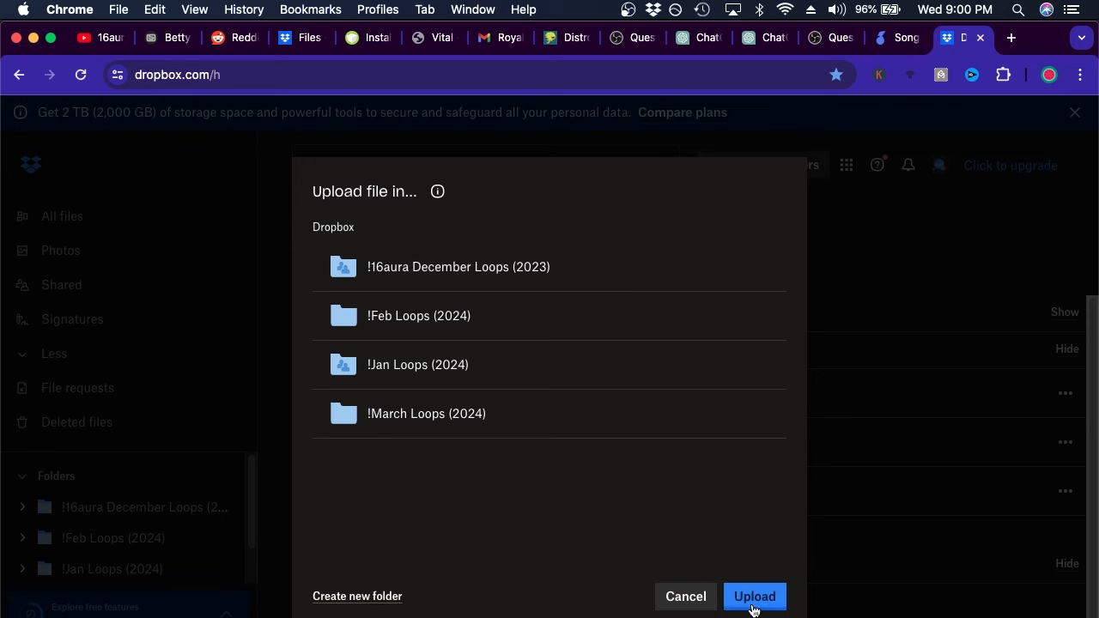
scroll(661, 331, down, 1)
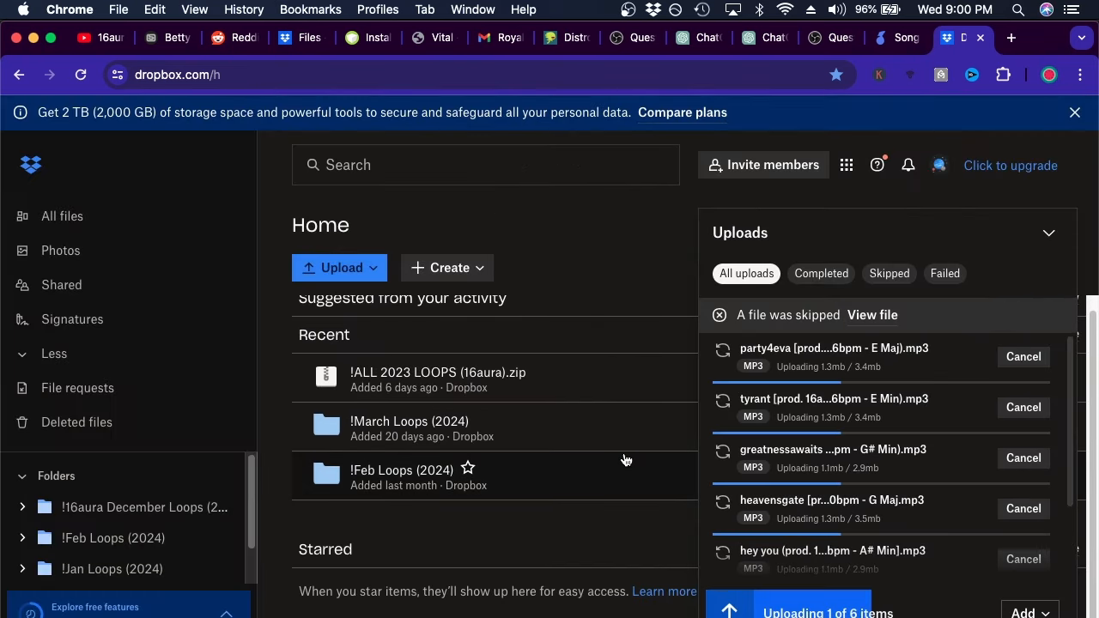
scroll(952, 441, down, 3)
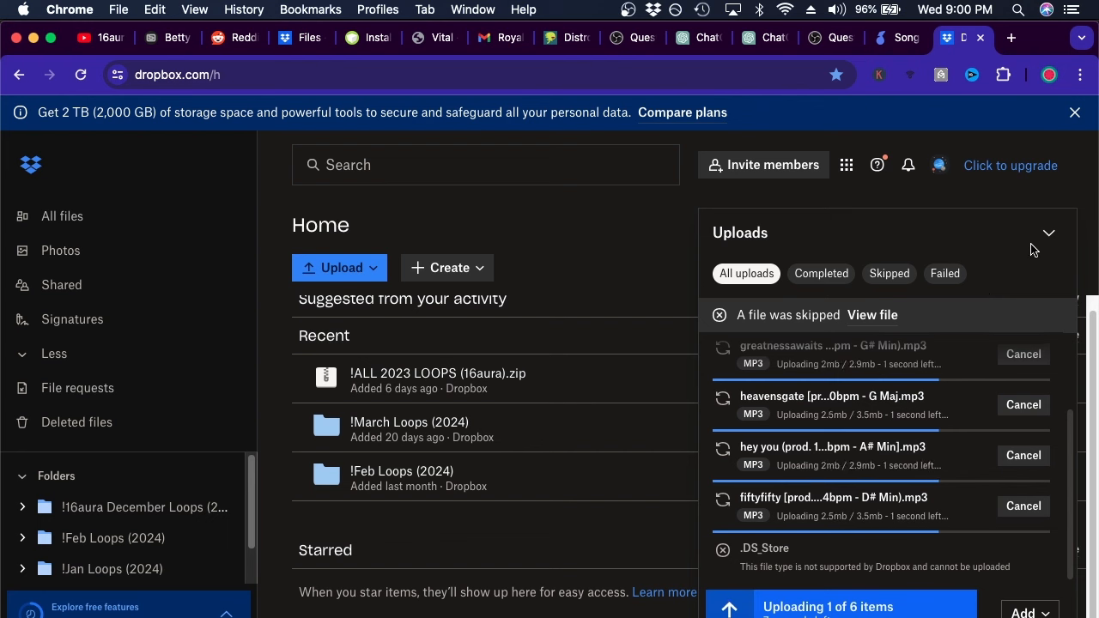
click(1056, 227)
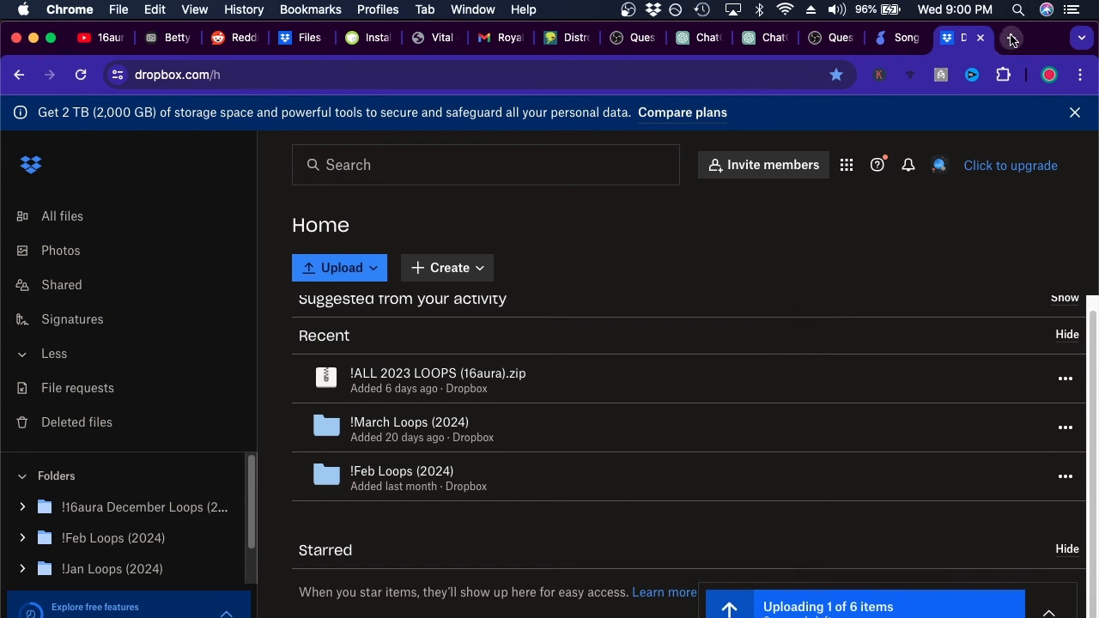
- Start a new Gmail message in another tab and show its Bcc field
click(1011, 38)
click(382, 106)
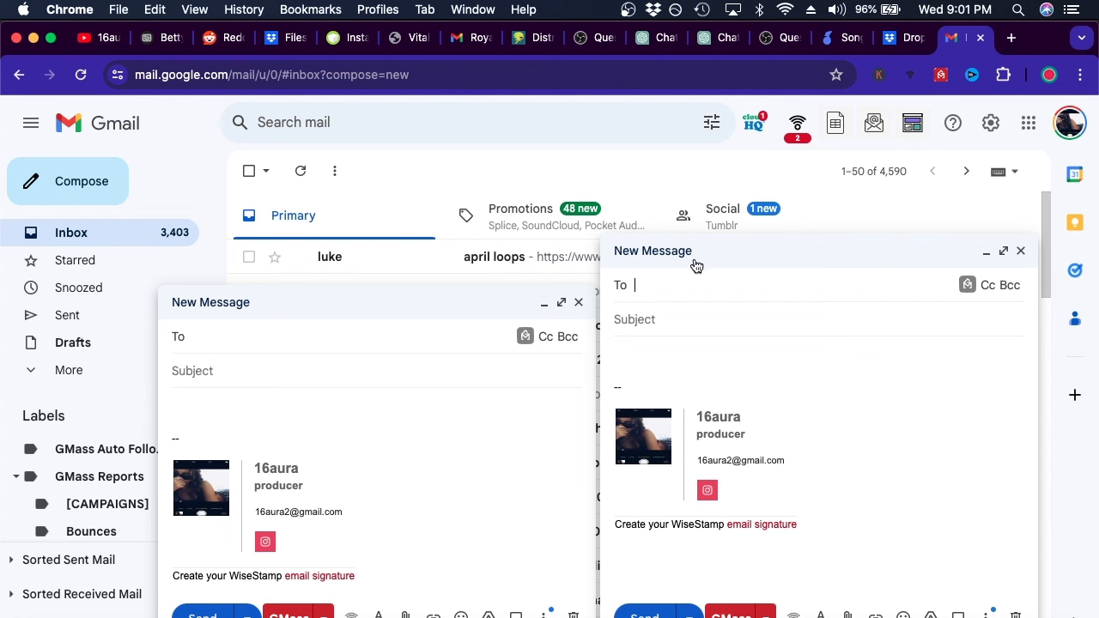
click(1008, 287)
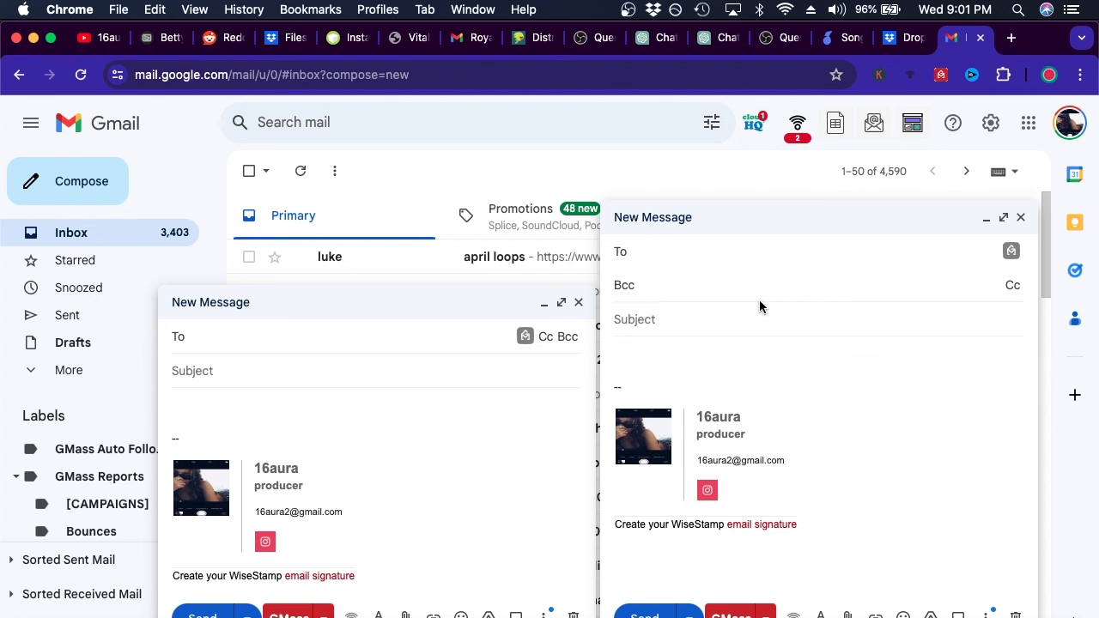
click(1067, 60)
- Back in Dropbox, set the !Feb Loops (2024) sharing link to can view and copy it
click(902, 49)
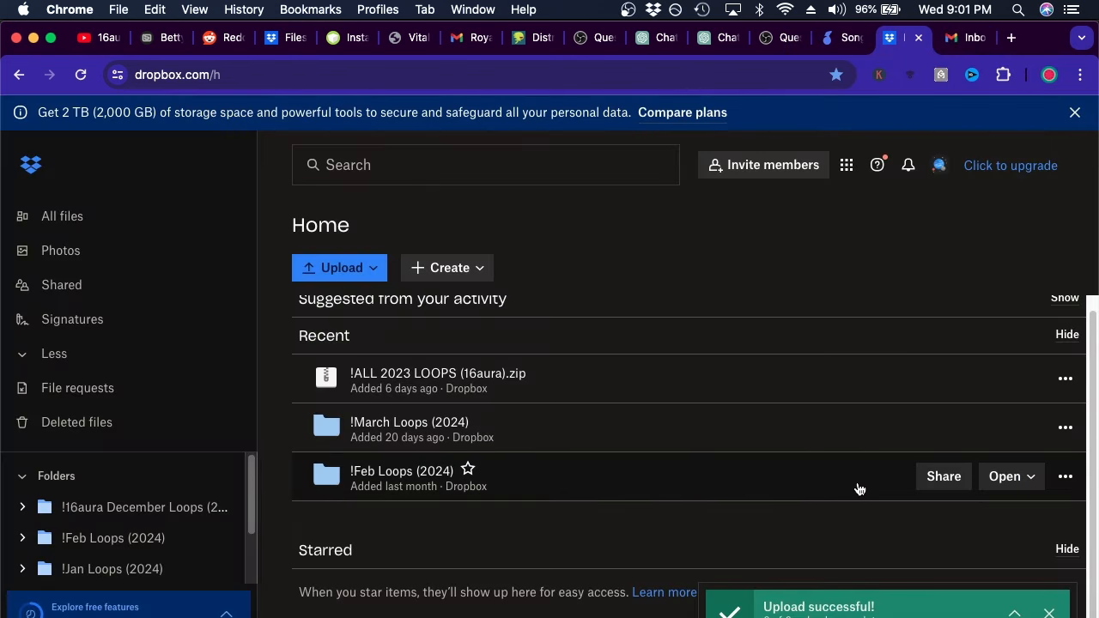
click(944, 481)
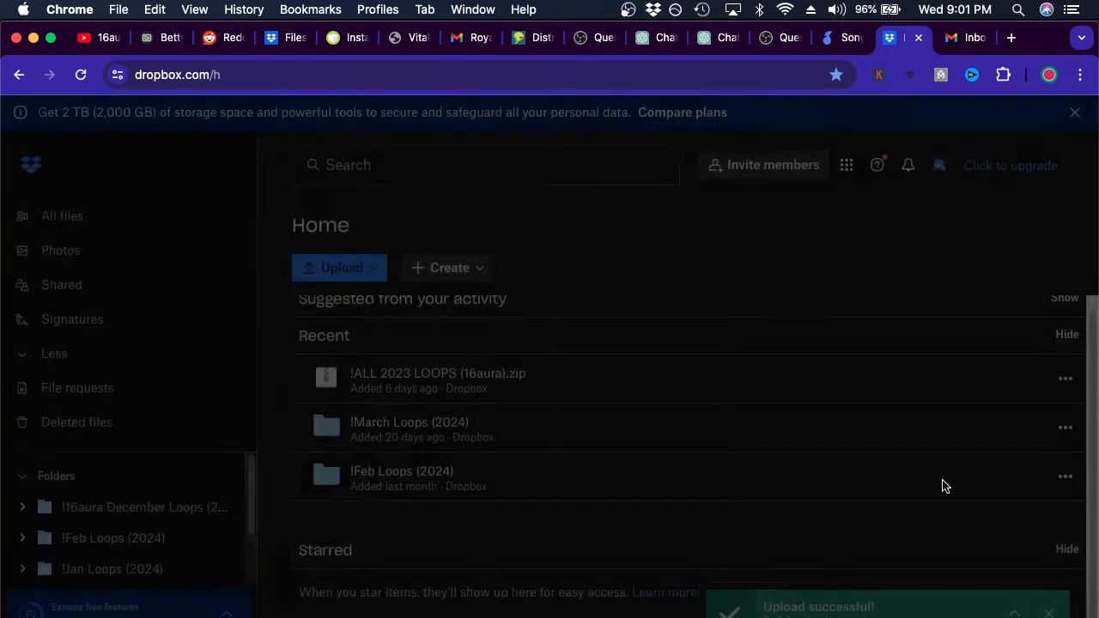
click(491, 295)
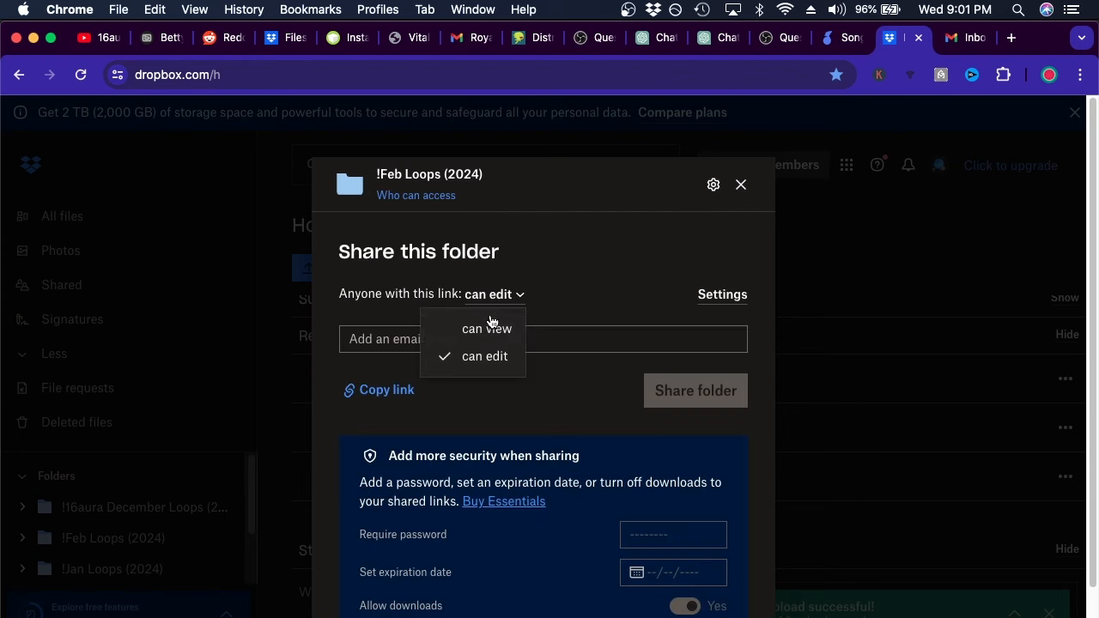
click(448, 327)
click(403, 392)
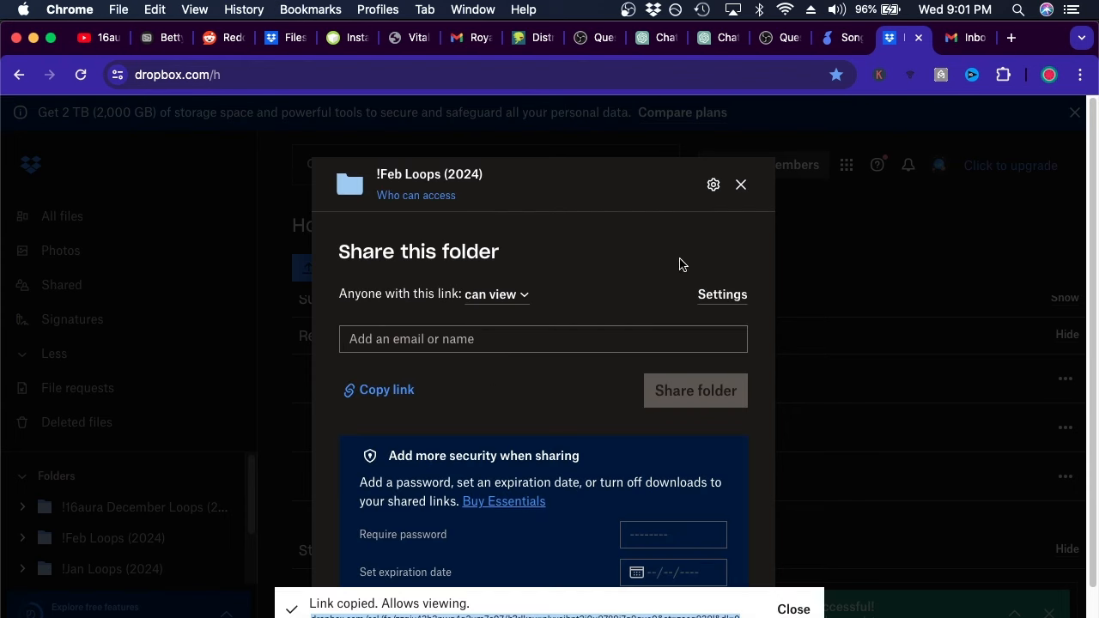
click(740, 185)
- Insert the copied Dropbox link into the new Gmail message, as both display text and web address
click(958, 38)
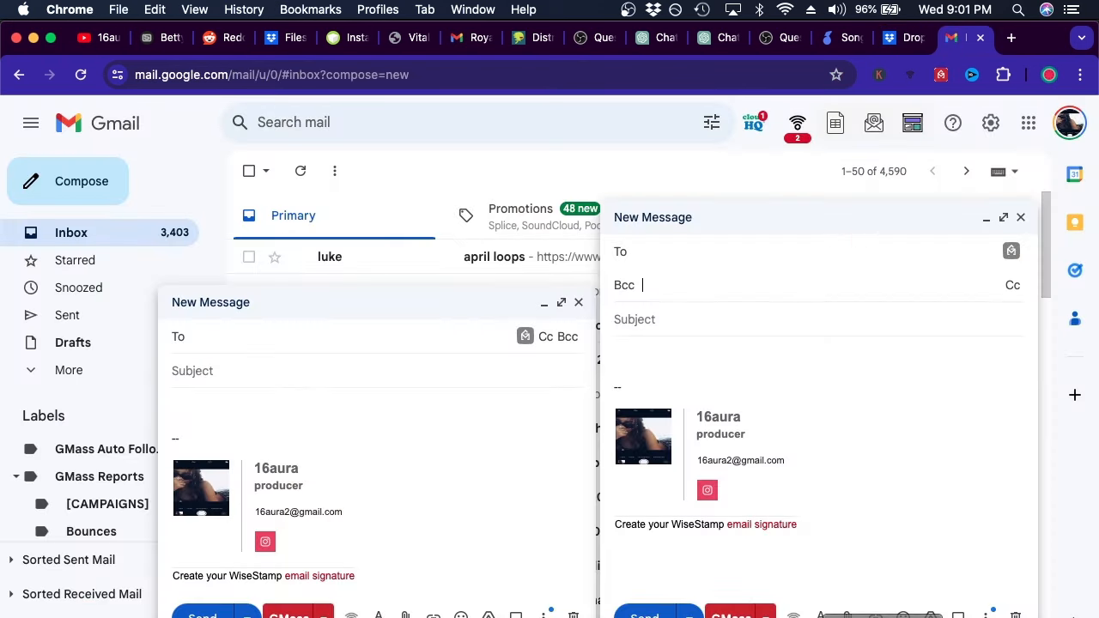
click(875, 615)
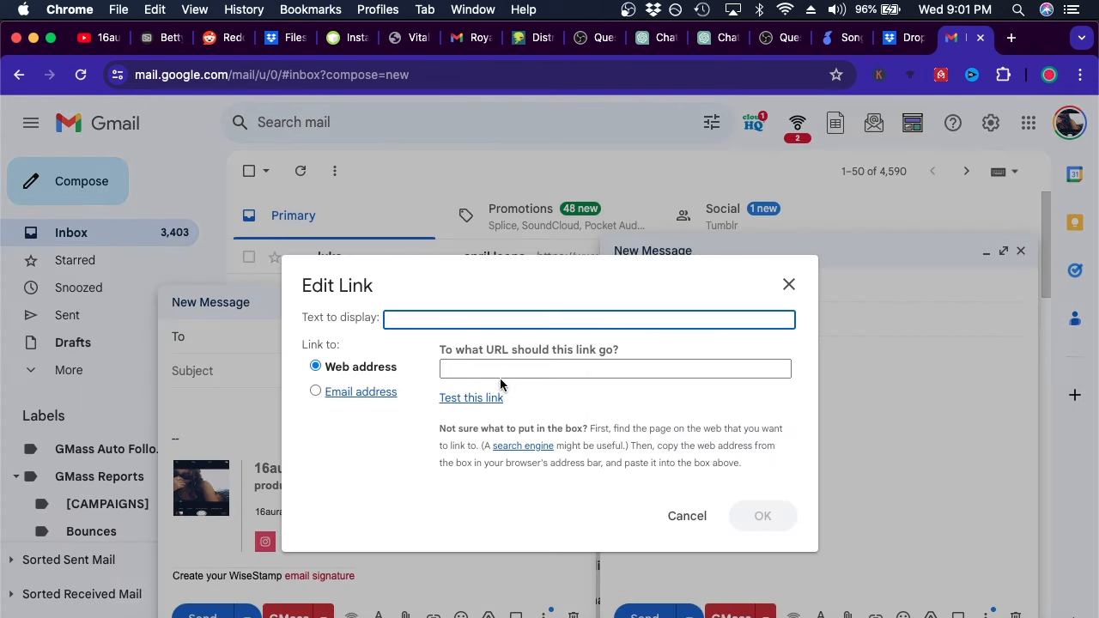
key(super+v)
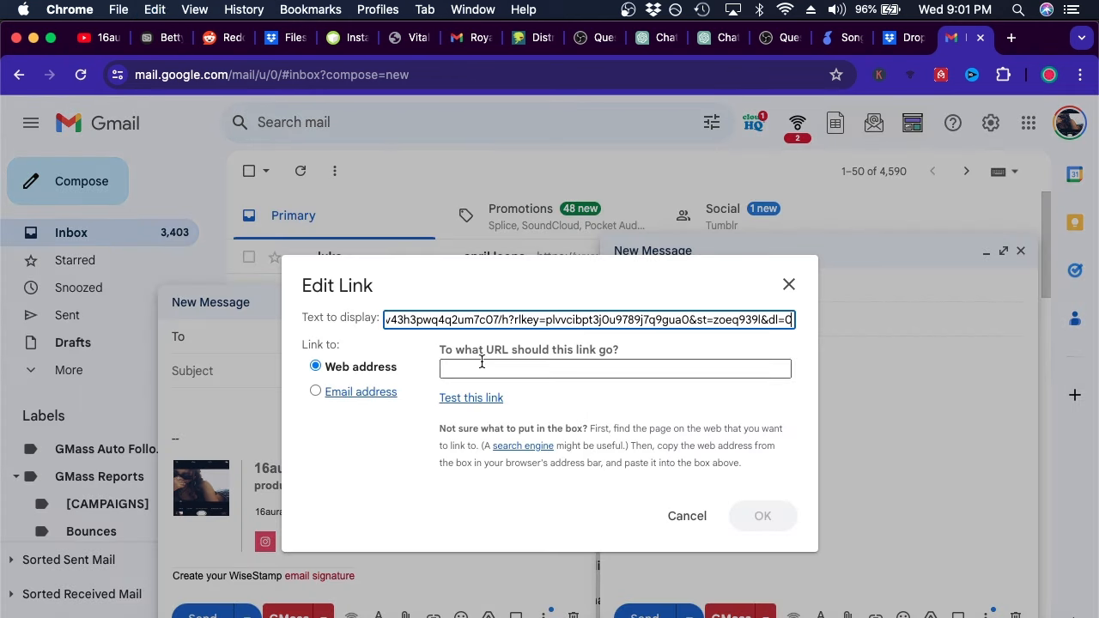
click(496, 364)
key(super+v)
click(761, 515)
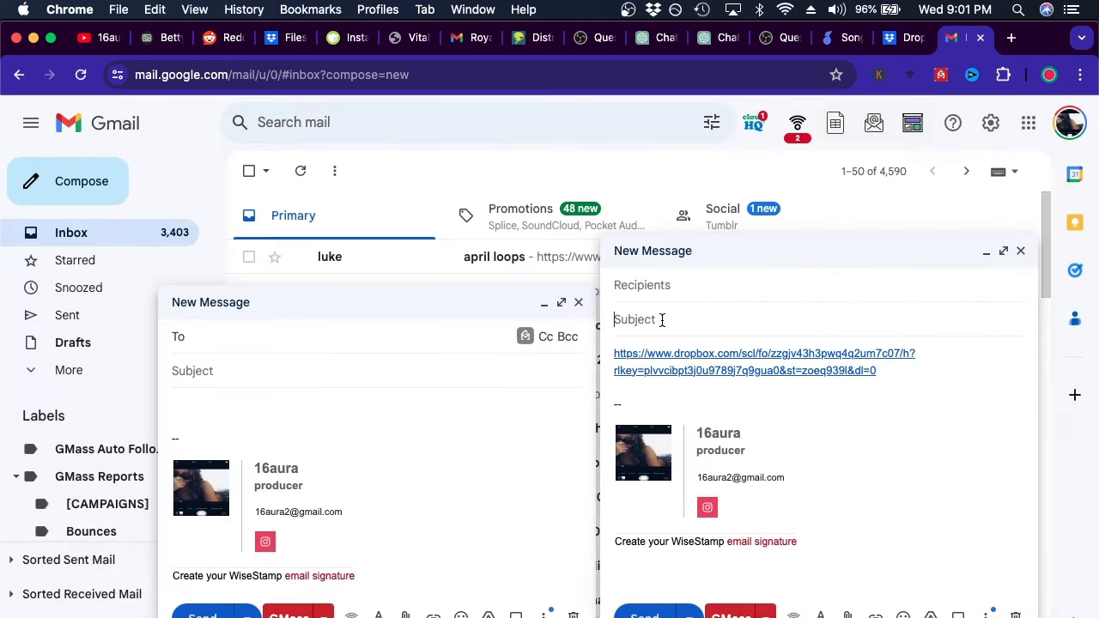
- Set the message subject to April Loops (2024) and show the Bcc field for recipients
text(April Loops (2024))
click(674, 281)
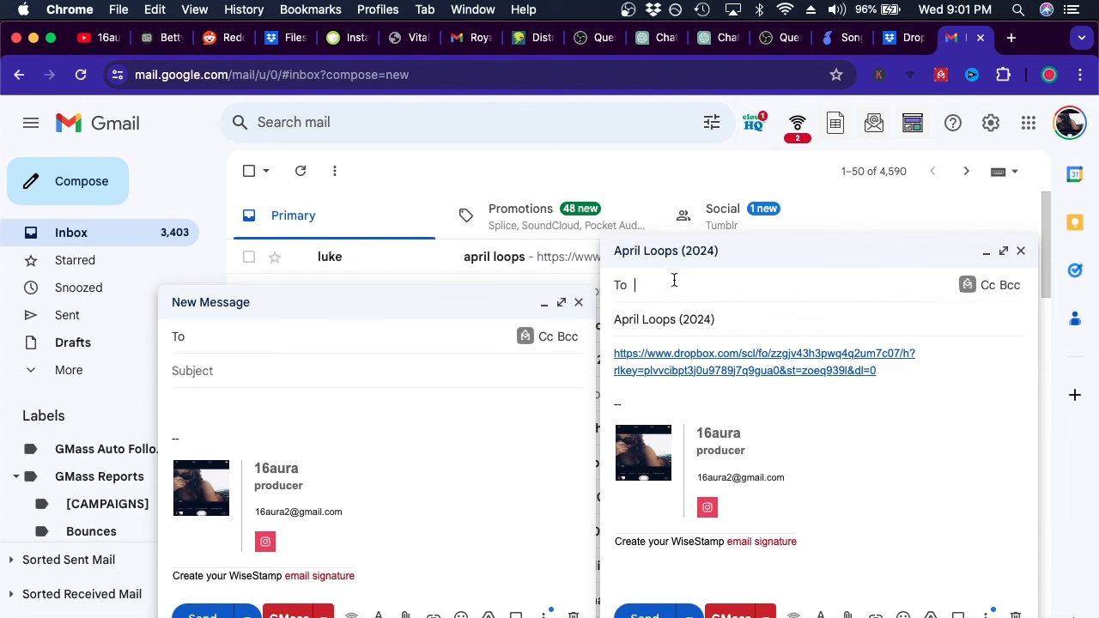
click(1009, 285)
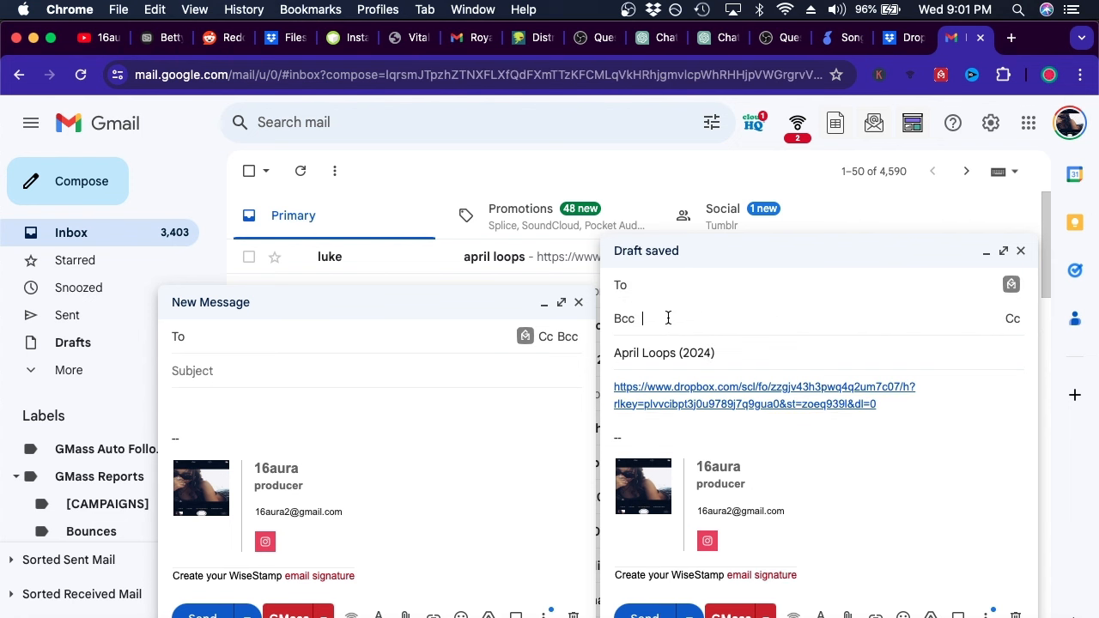